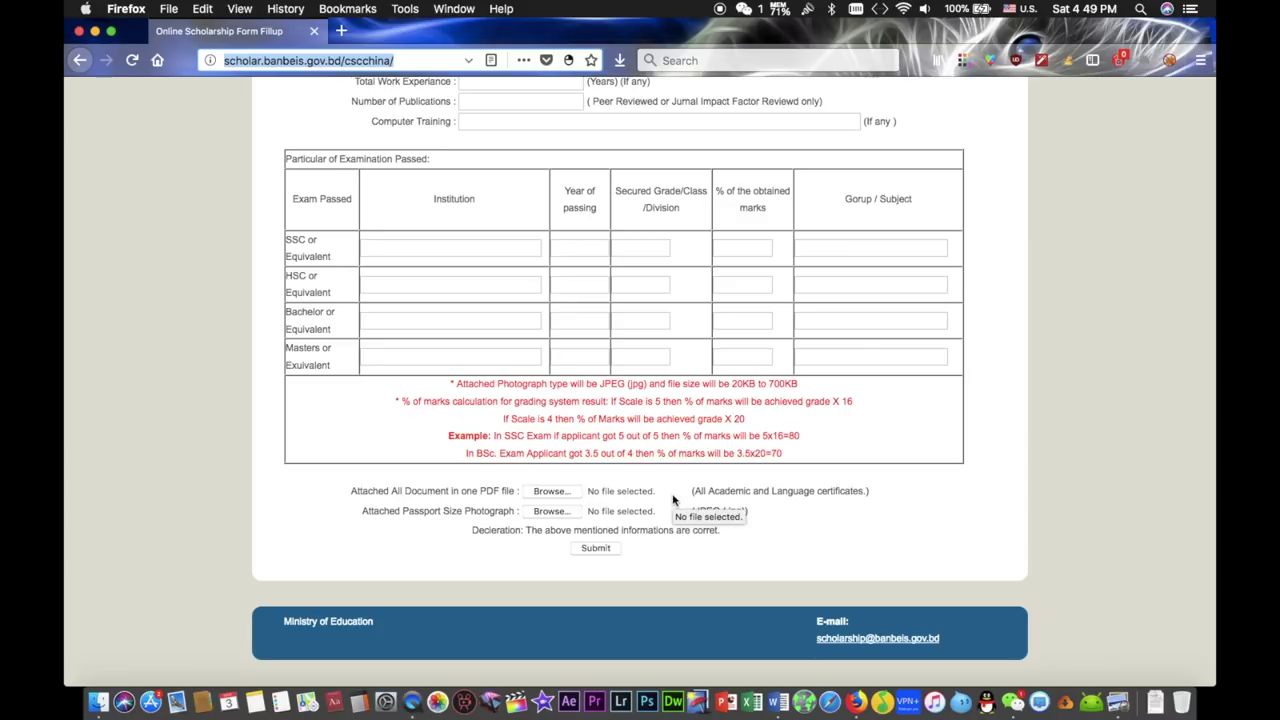
- Open the folder of scanned certificates and marksheets from the Dock
left_click(95, 692)
- Move the Certificate folder aside, minimize it, and bring Word's blank Document1 forward
left_click_drag(630, 152, 325, 148)
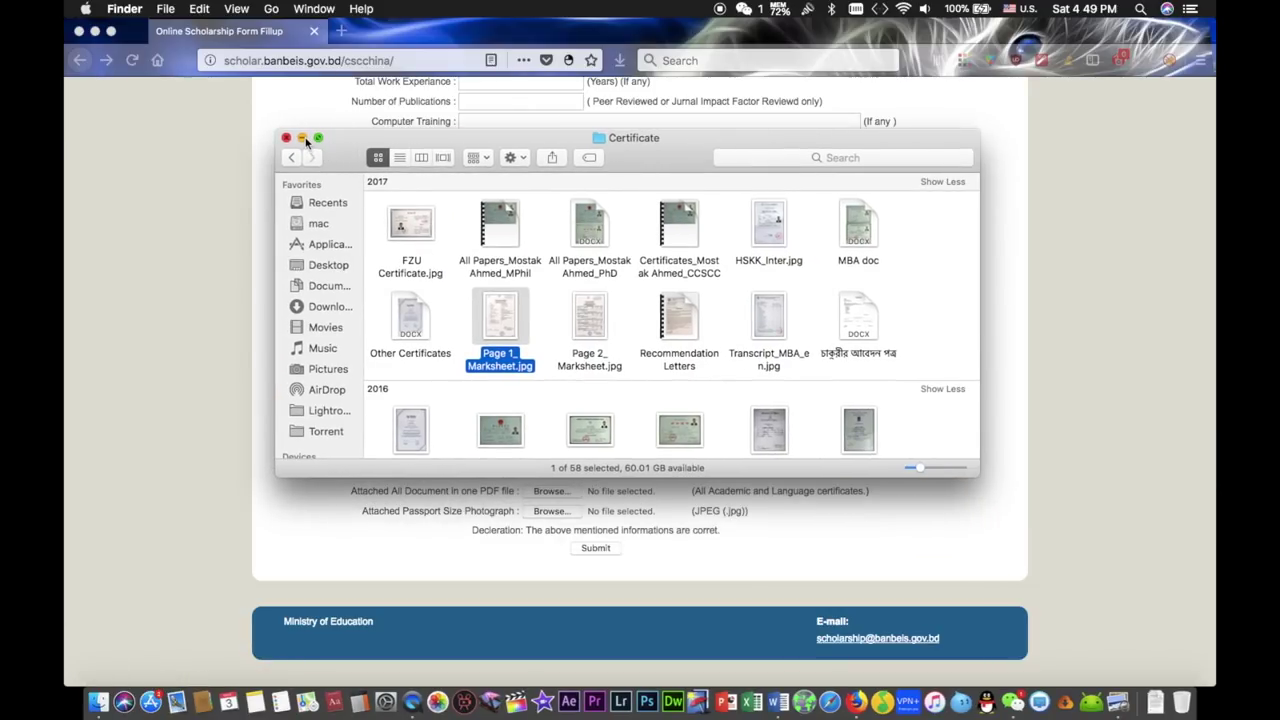
left_click(302, 138)
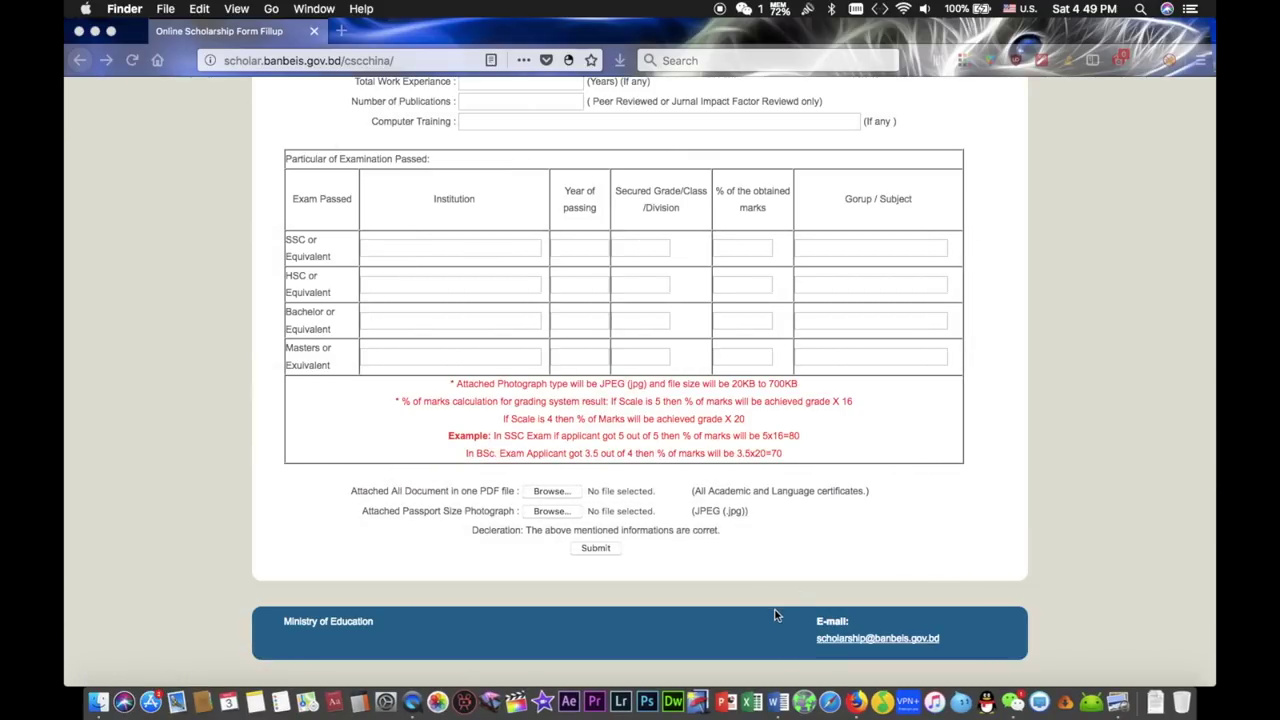
left_click(779, 685)
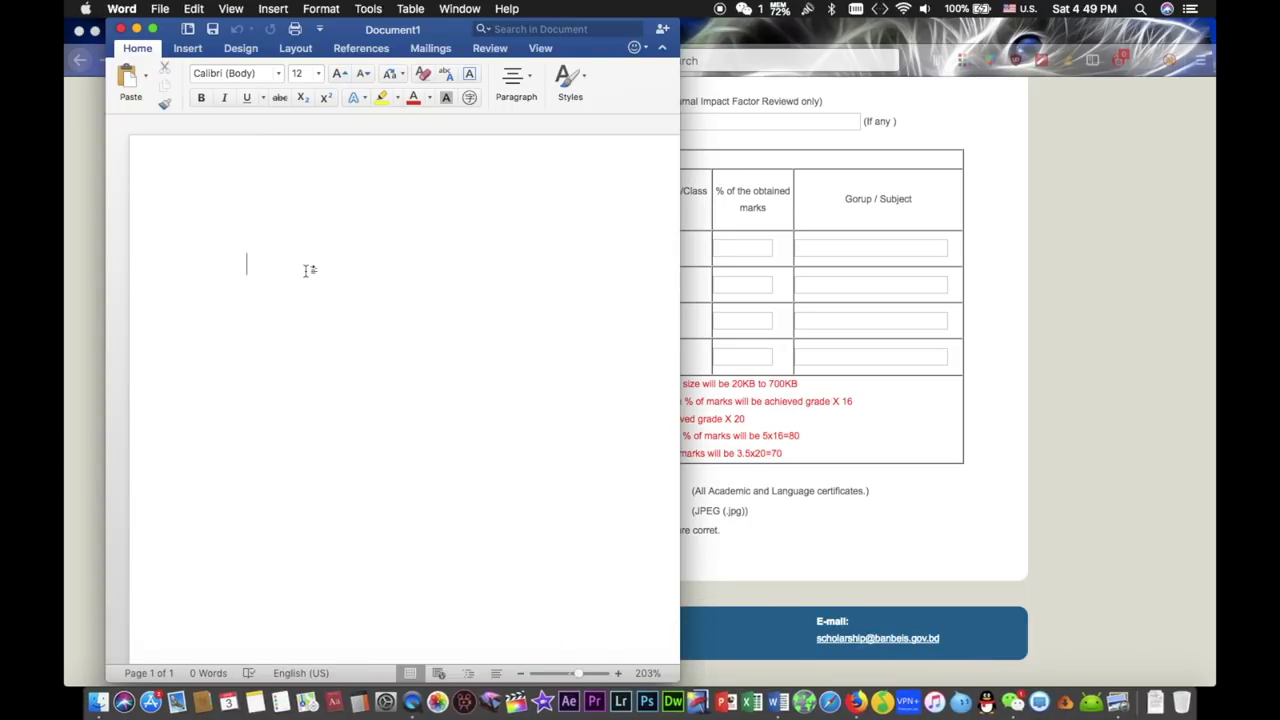
left_click(153, 29)
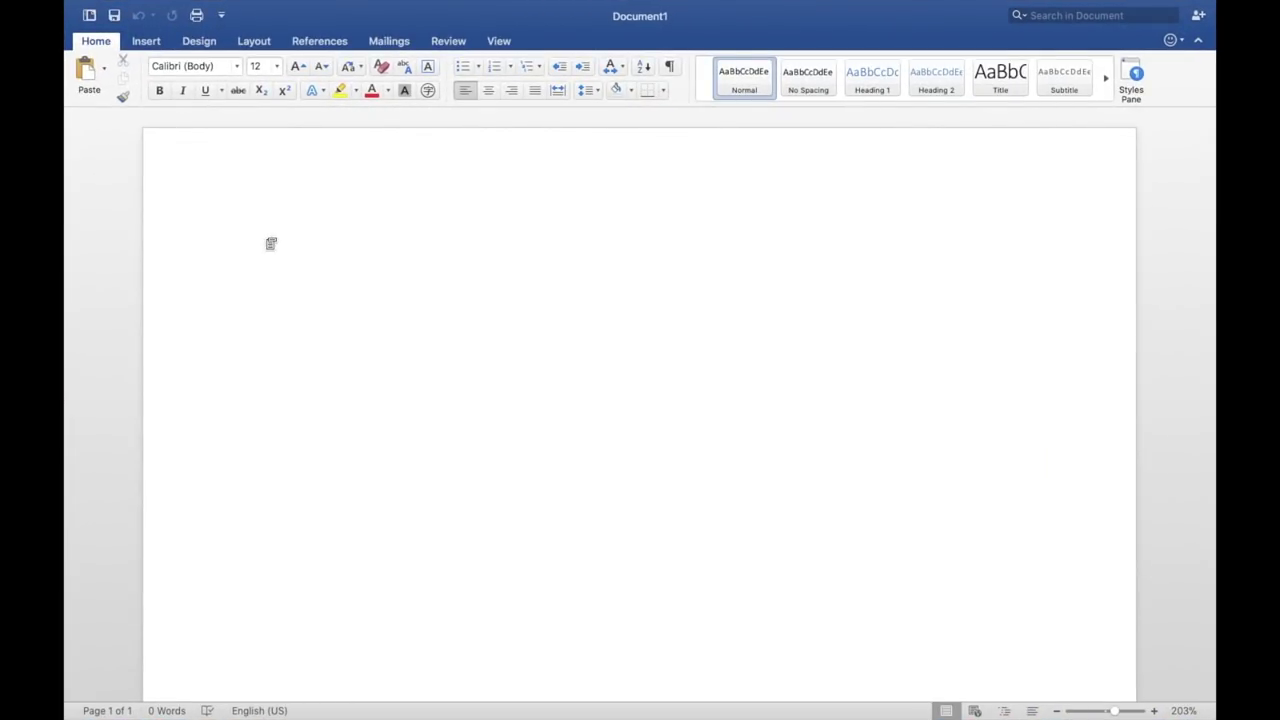
- Give Document1 Narrow 0.5" margins and shift the Word window right
left_click(257, 44)
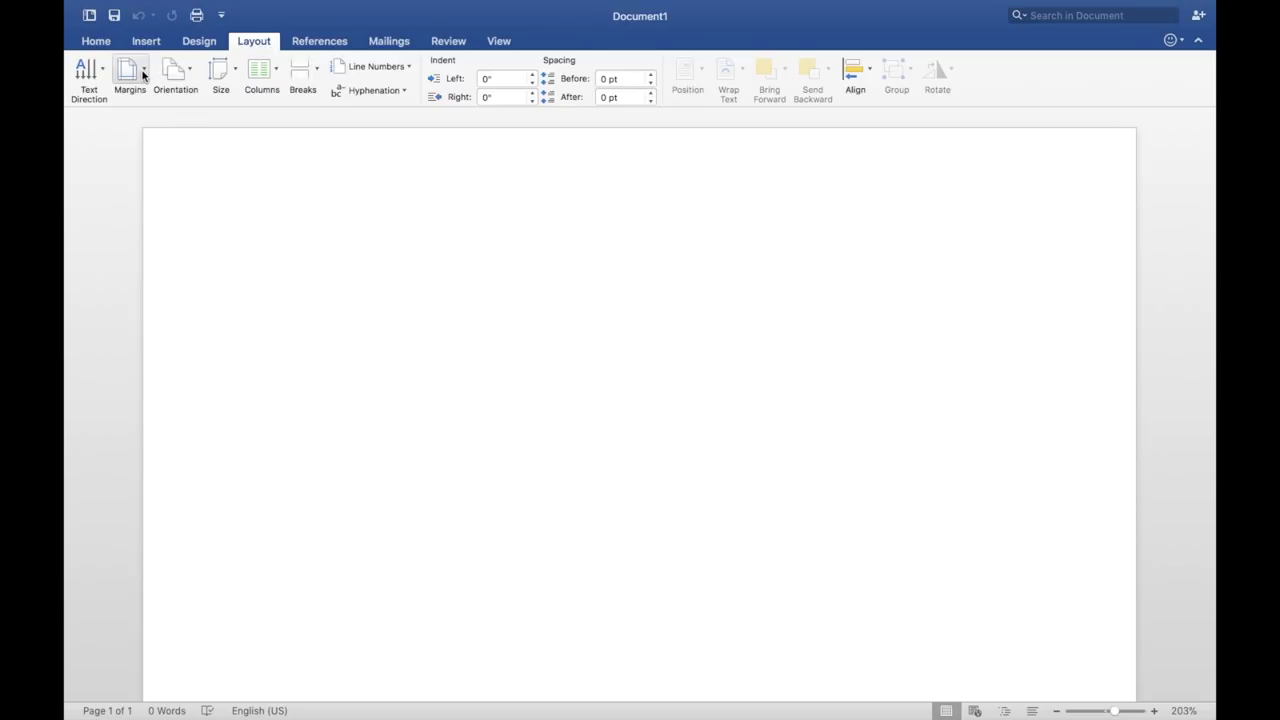
left_click(143, 74)
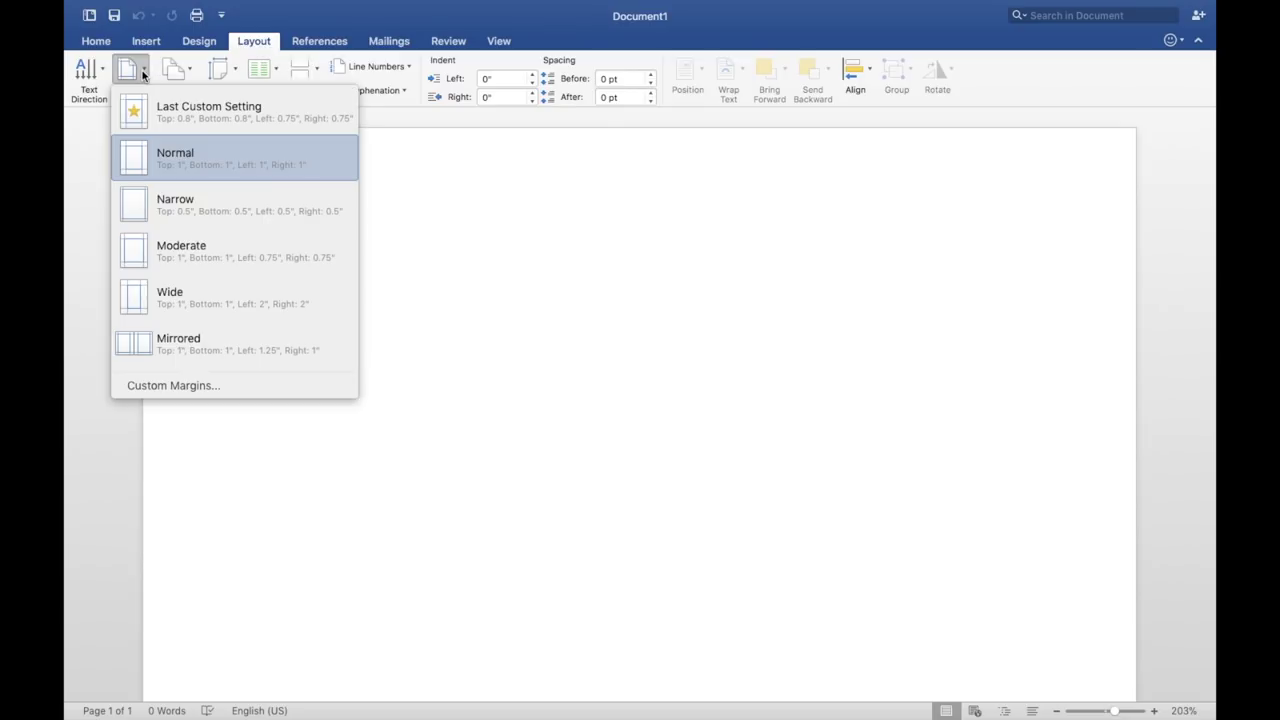
left_click(193, 211)
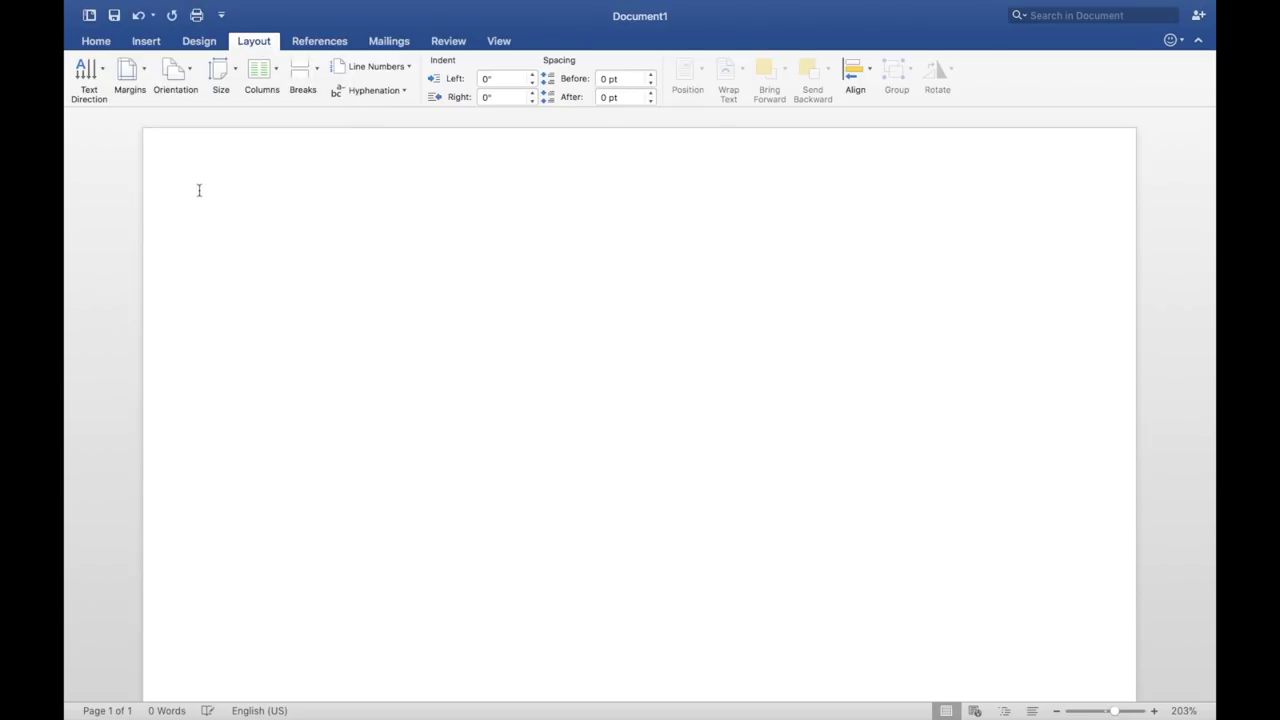
mouse_move(110, 5)
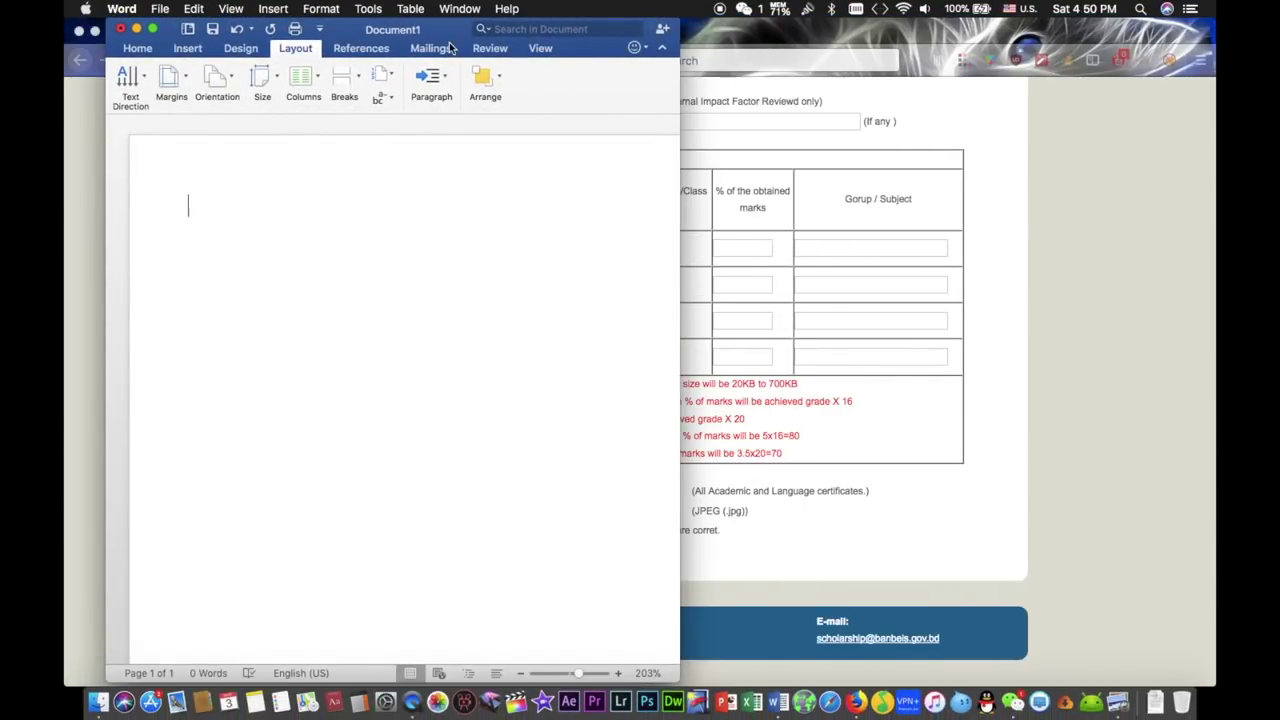
left_click_drag(461, 35, 740, 35)
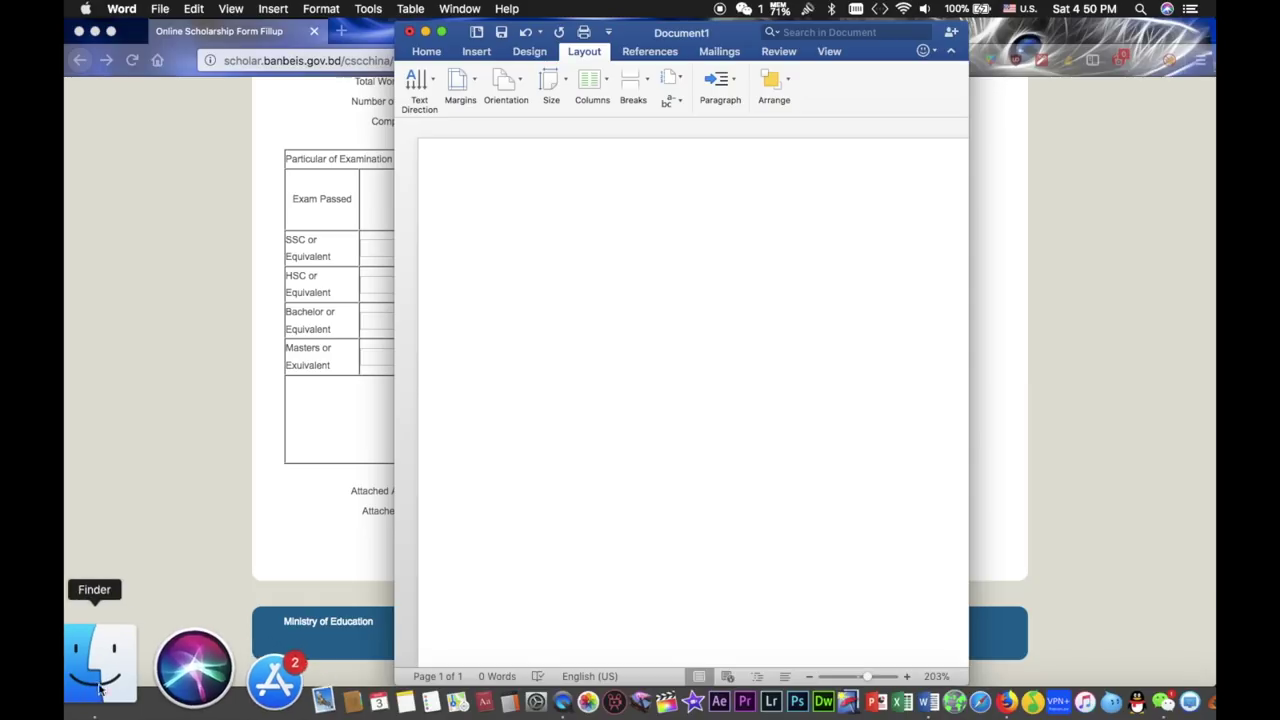
- Reopen the Certificate folder and arrange it beside the Word window
left_click(97, 685)
left_click_drag(770, 155, 333, 197)
left_click_drag(732, 36, 860, 36)
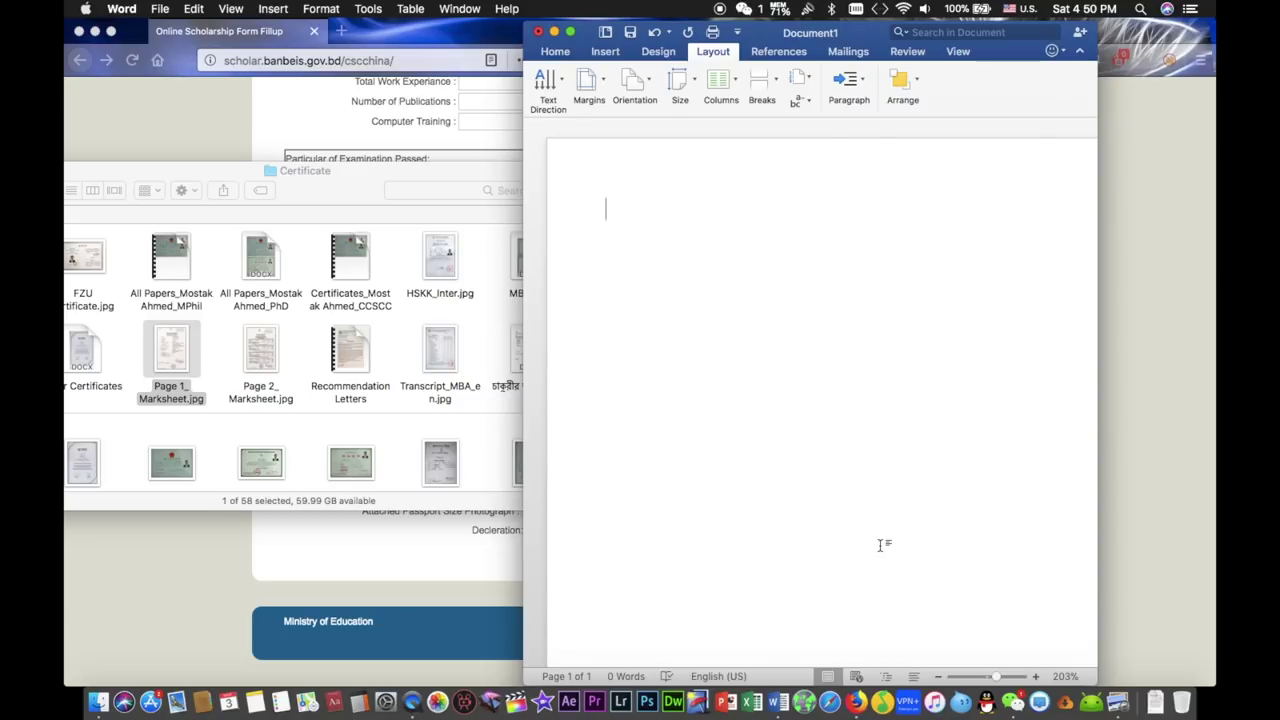
key("ctrl+Right")
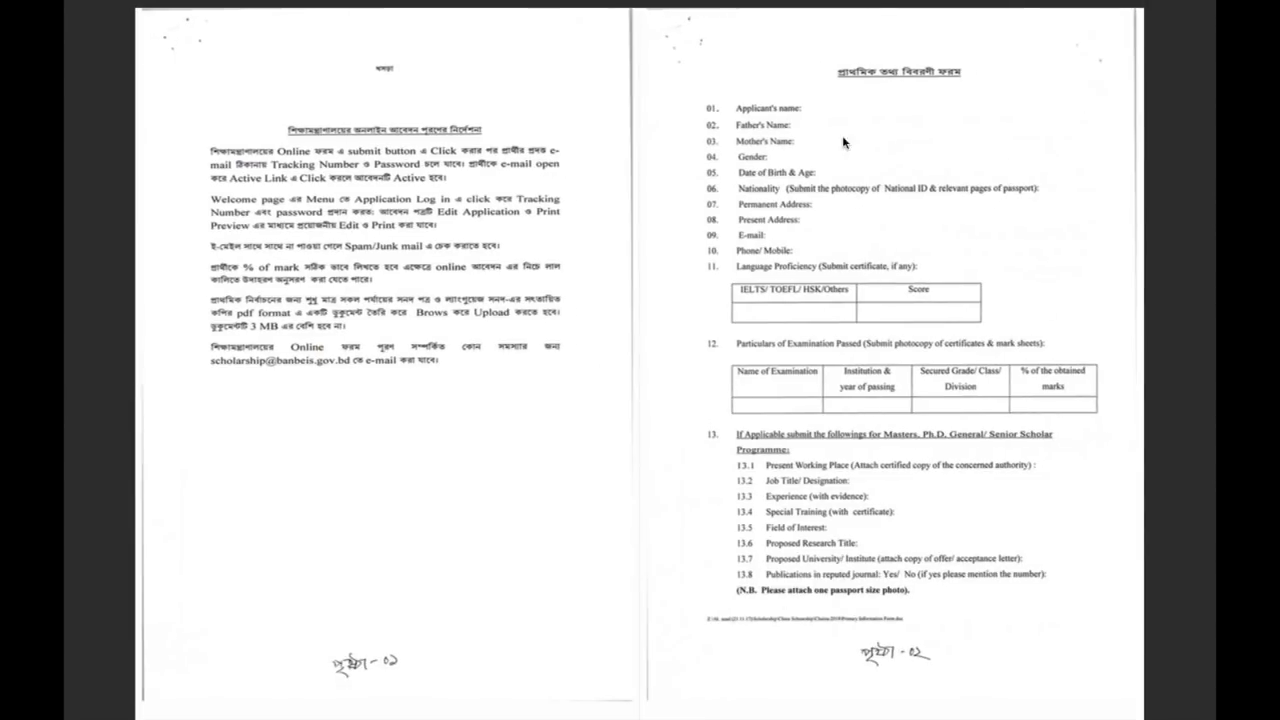
key("ctrl+Left")
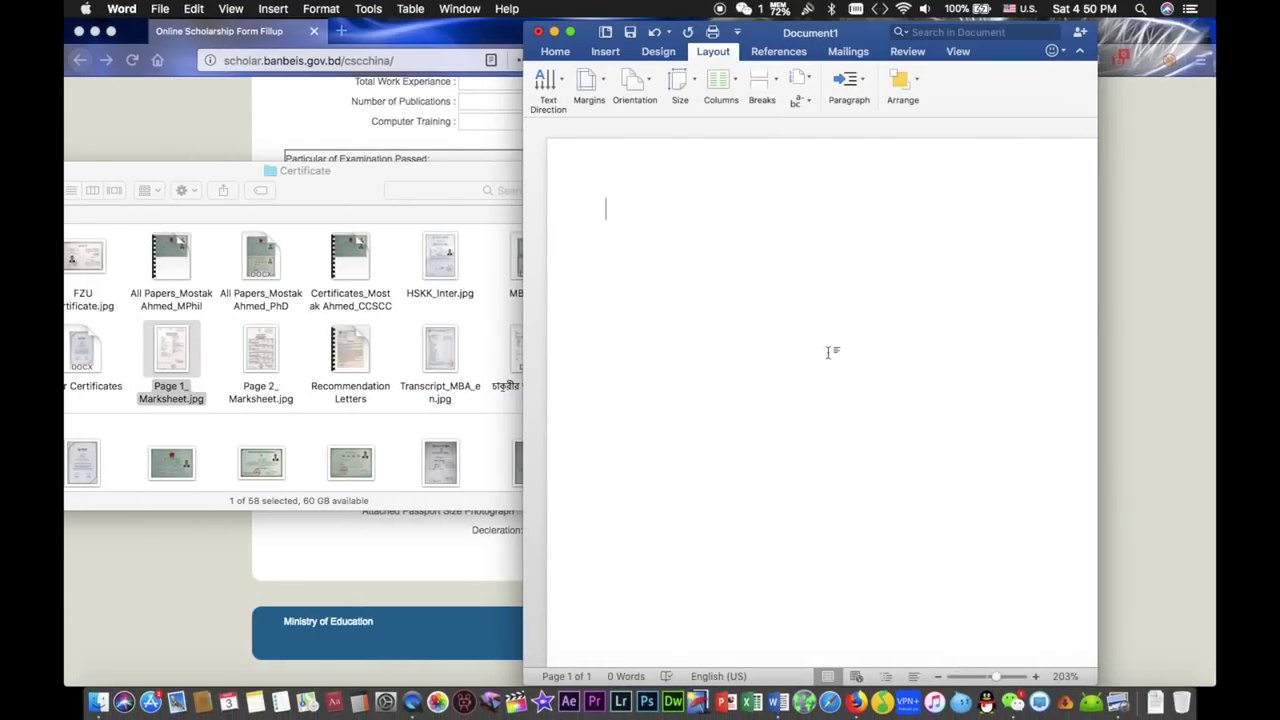
left_click_drag(343, 194, 412, 134)
left_click(866, 331)
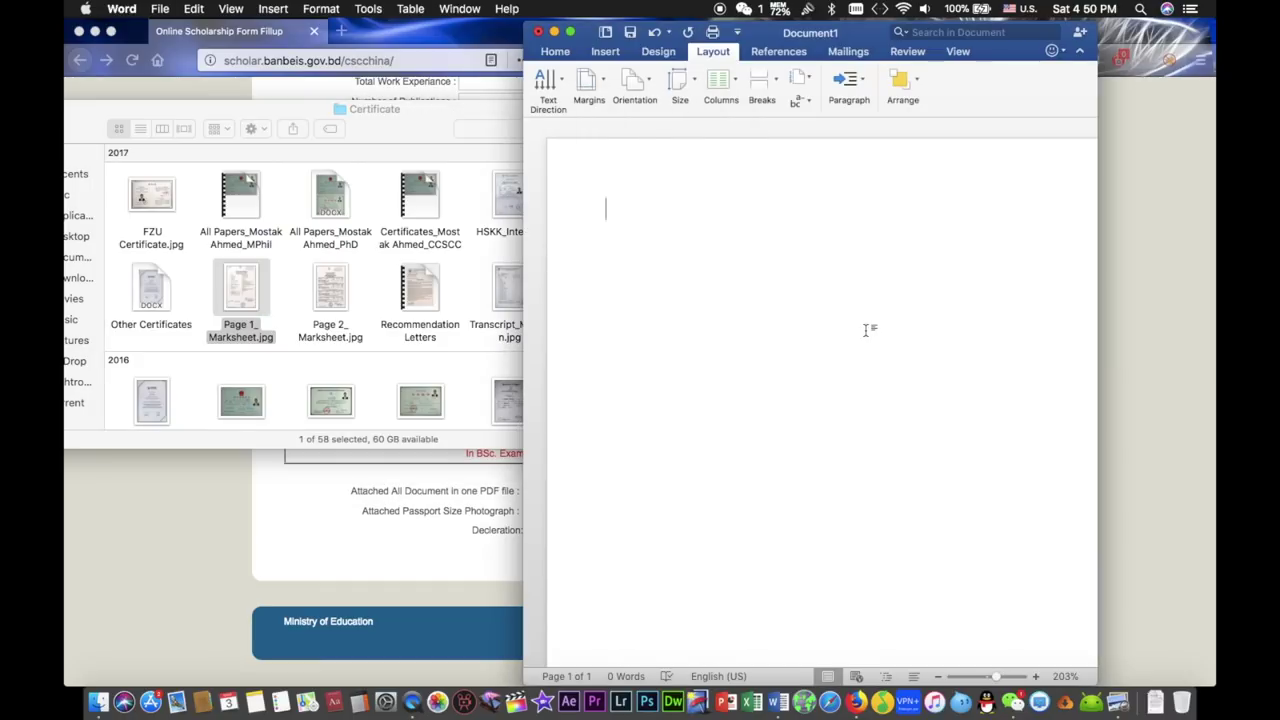
- Insert Page 2_Marksheet.jpg into Document1 and start a new page after it
left_click(319, 281)
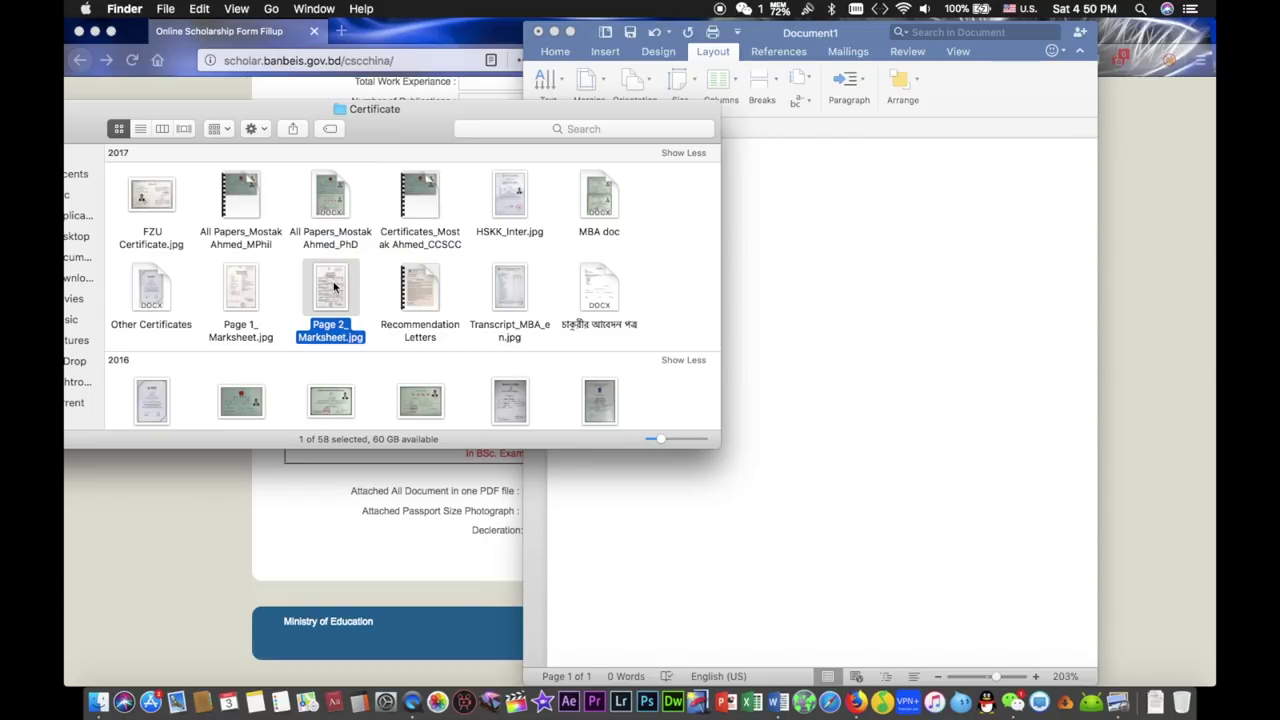
left_click_drag(335, 287, 890, 350)
scroll(875, 345, "down", 15)
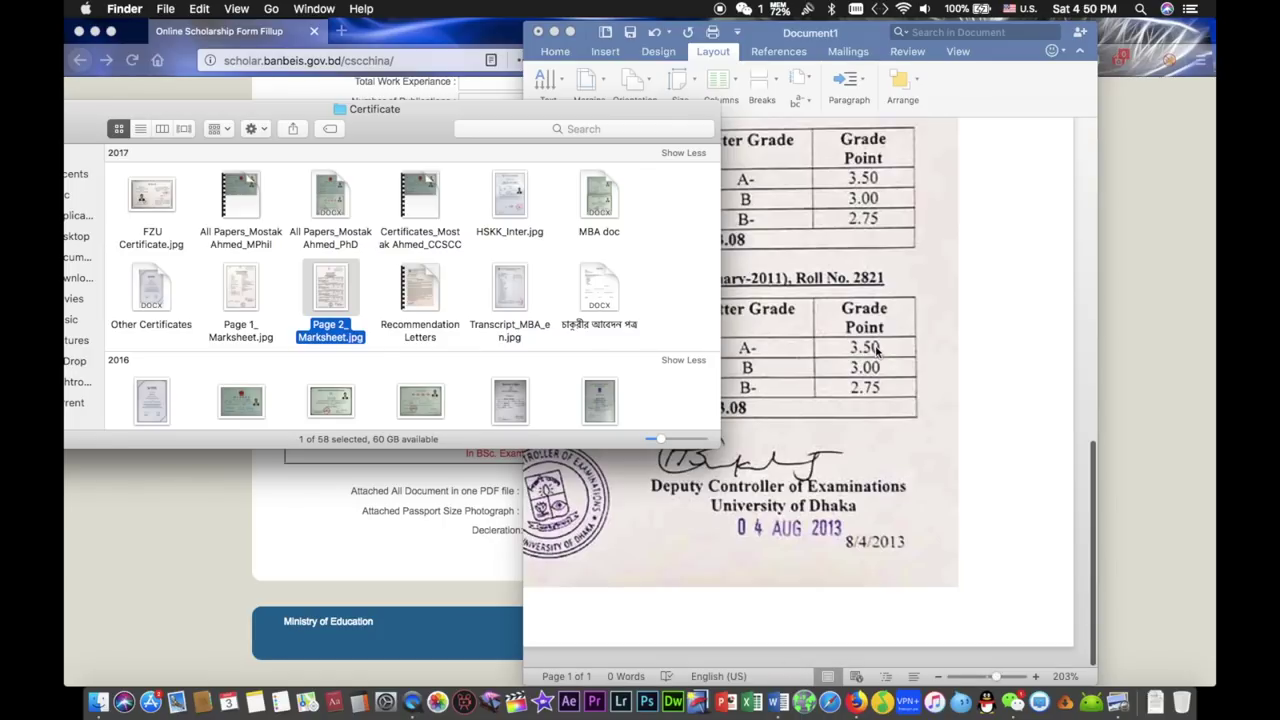
left_click(975, 540)
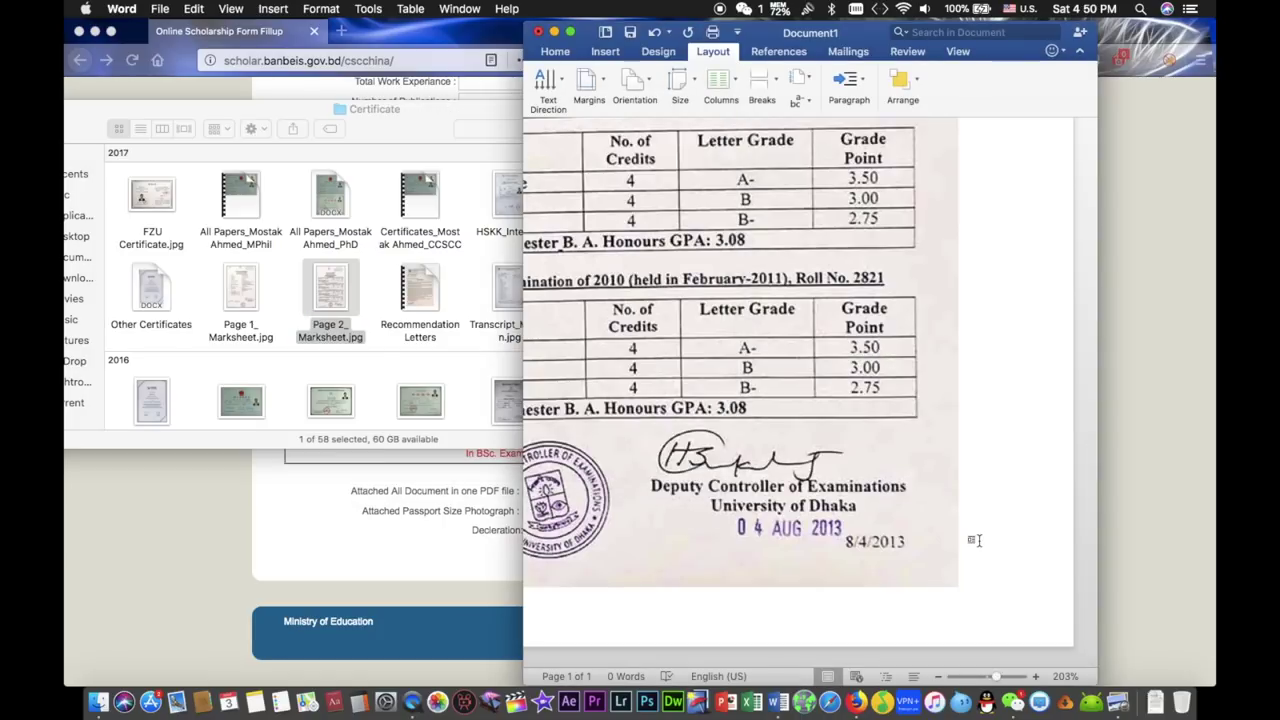
key("Return")
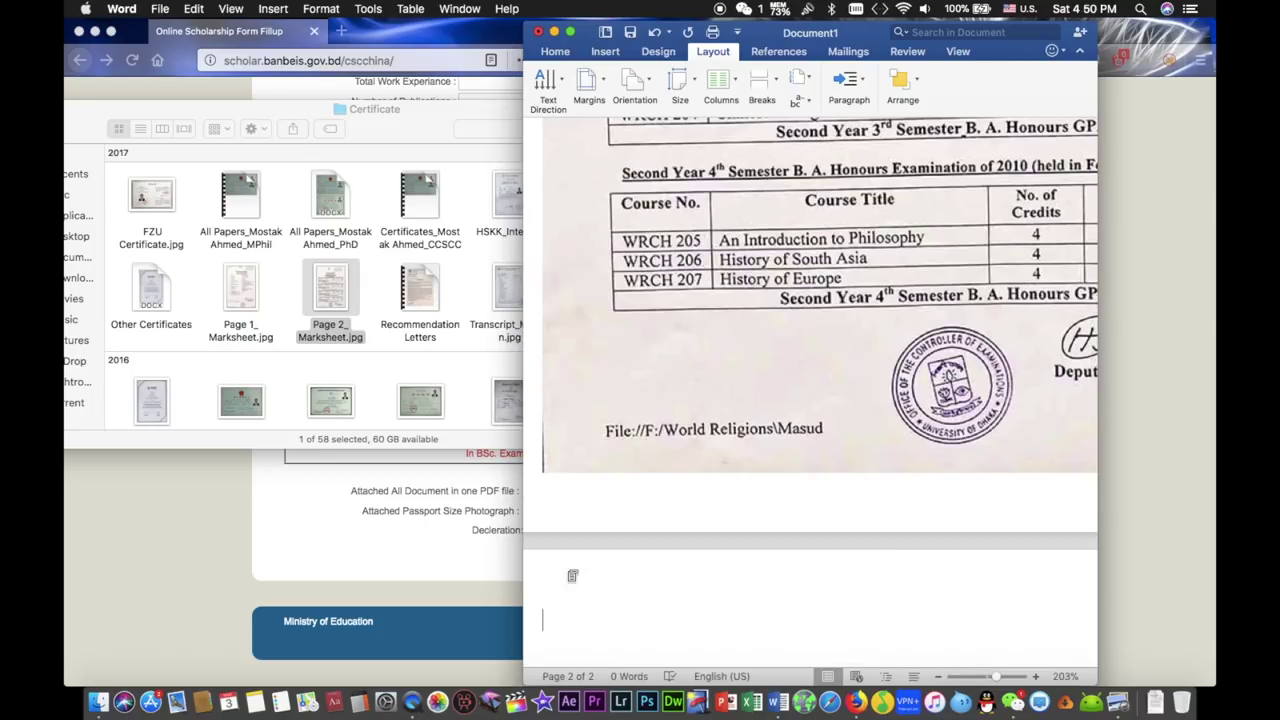
scroll(663, 598, "down", 2)
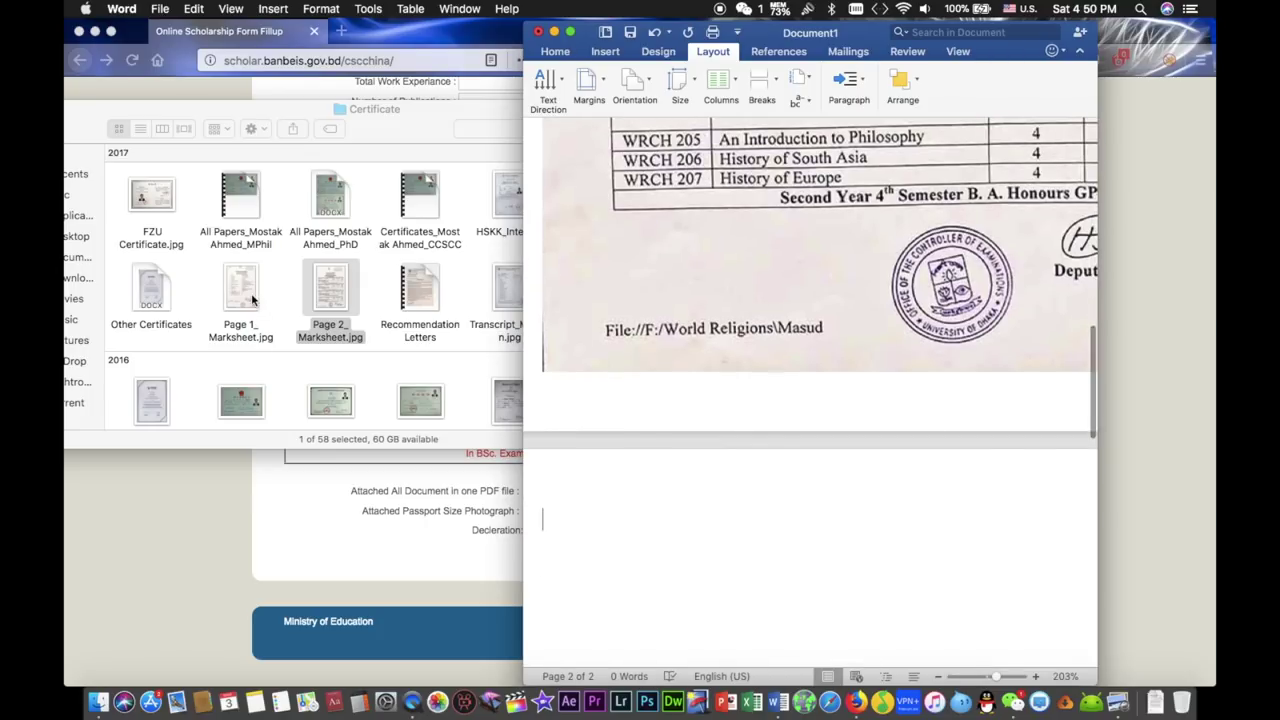
- Reposition the Certificate folder window and switch it to list view
left_click(240, 289)
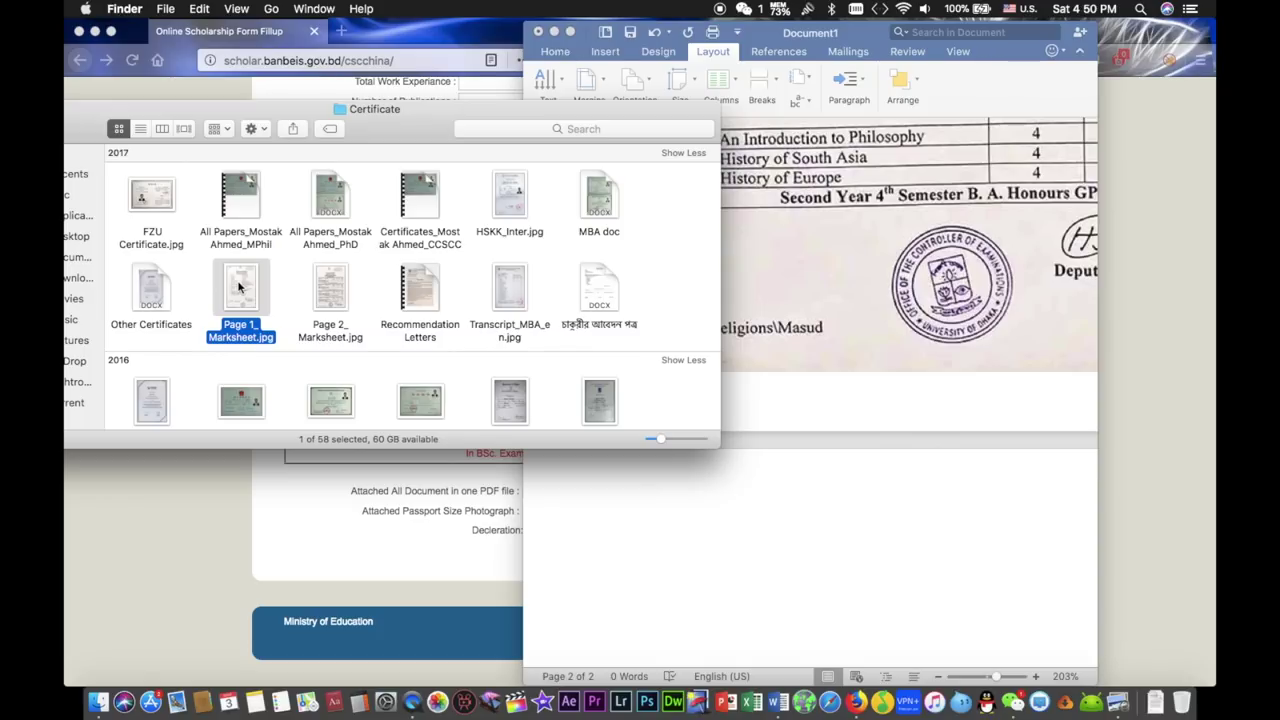
left_click_drag(388, 130, 380, 89)
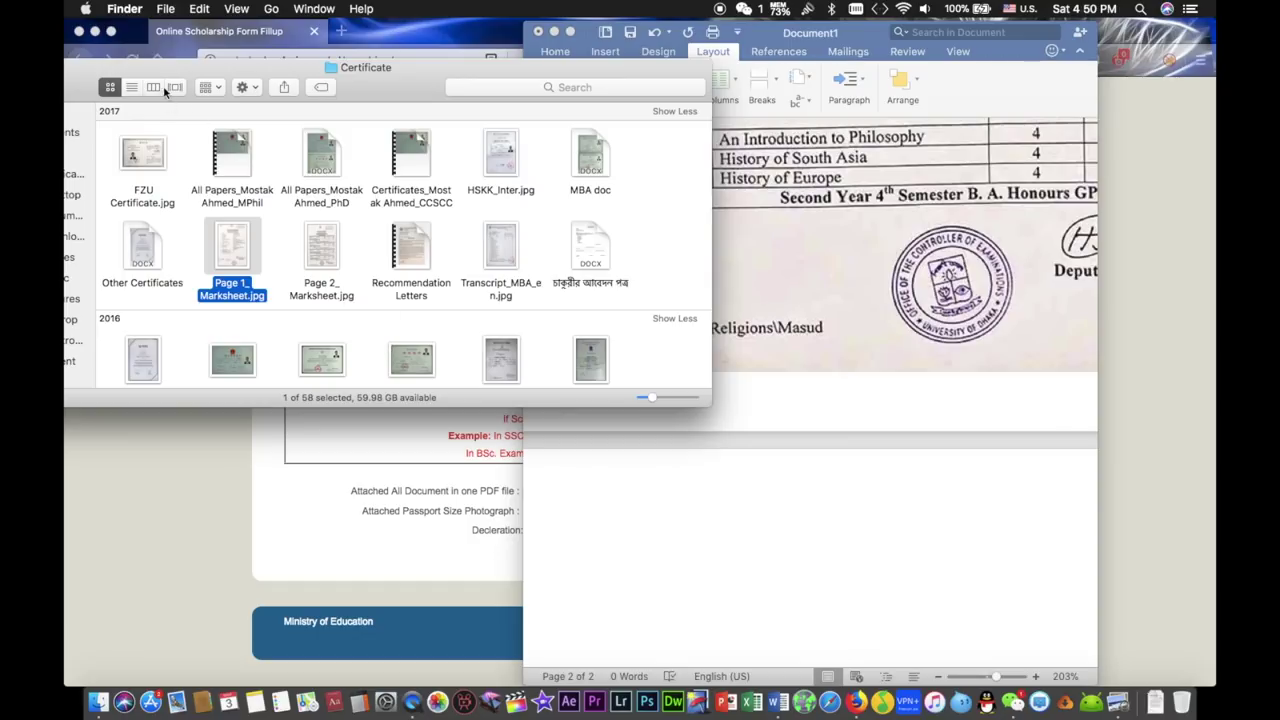
left_click_drag(154, 68, 241, 65)
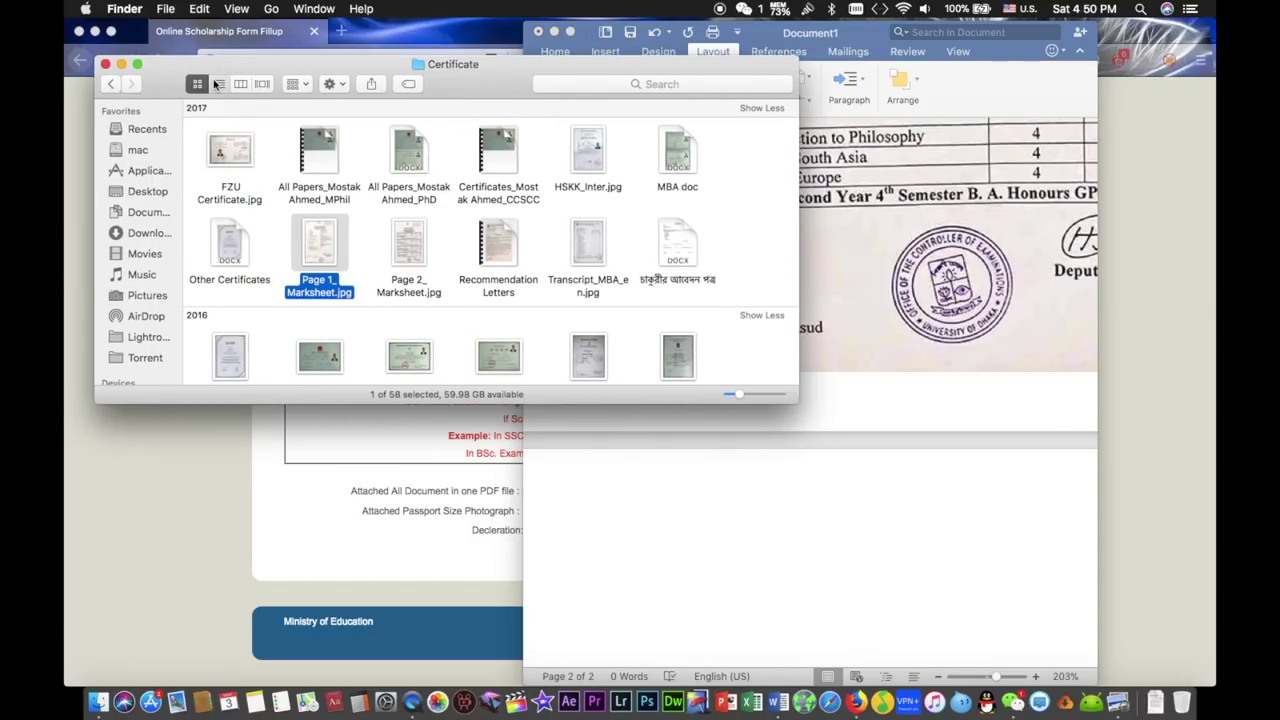
left_click(217, 84)
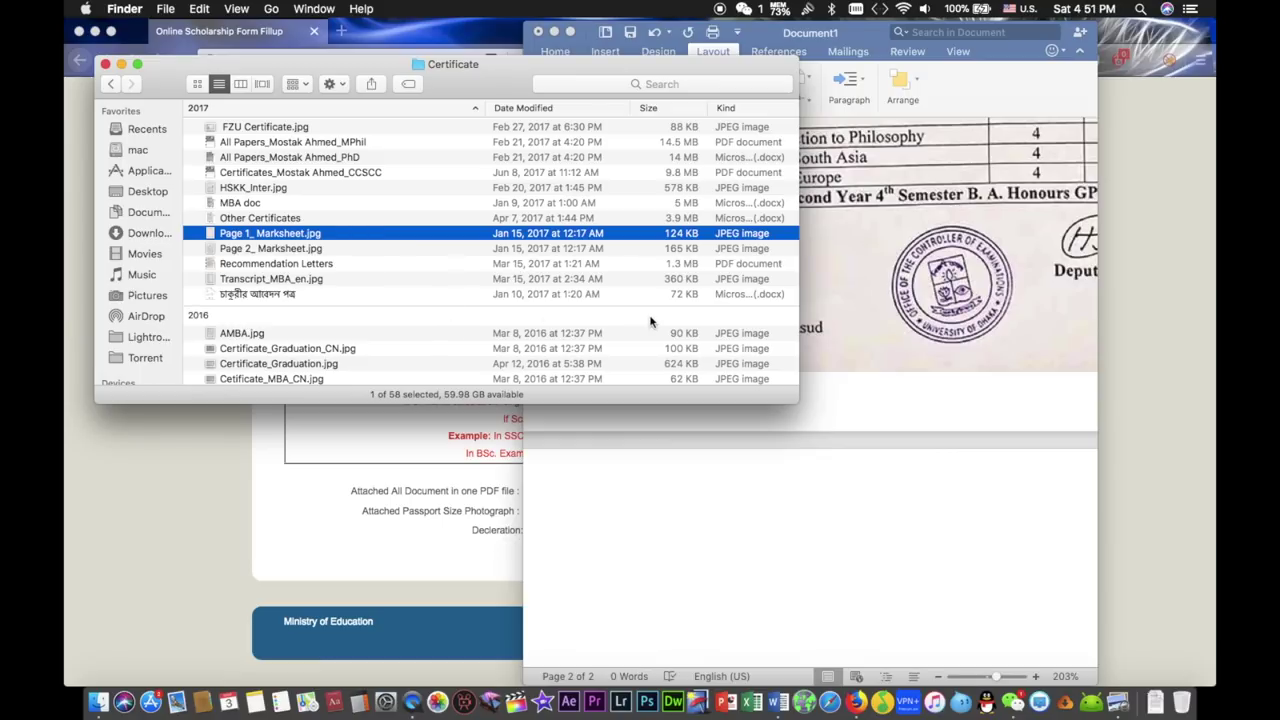
- Browse the Certificate file list and select SSC.jpg
scroll(650, 321, "down", 10)
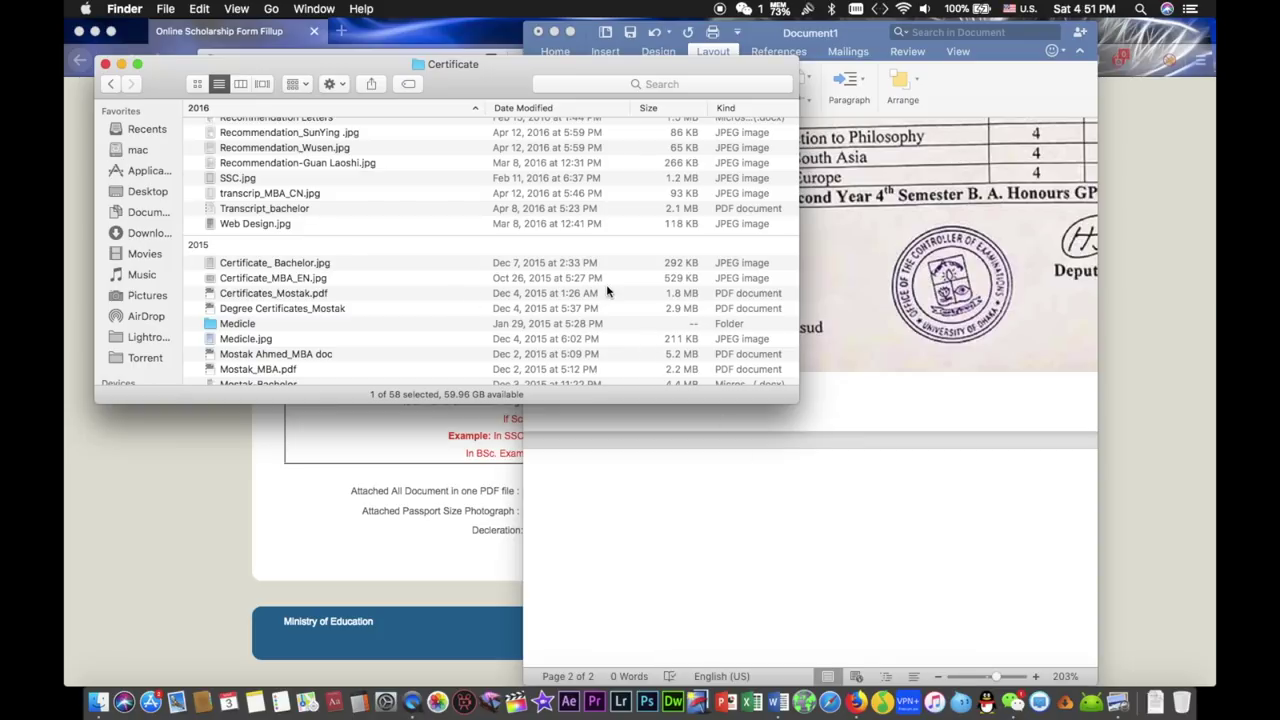
scroll(606, 290, "down", 3)
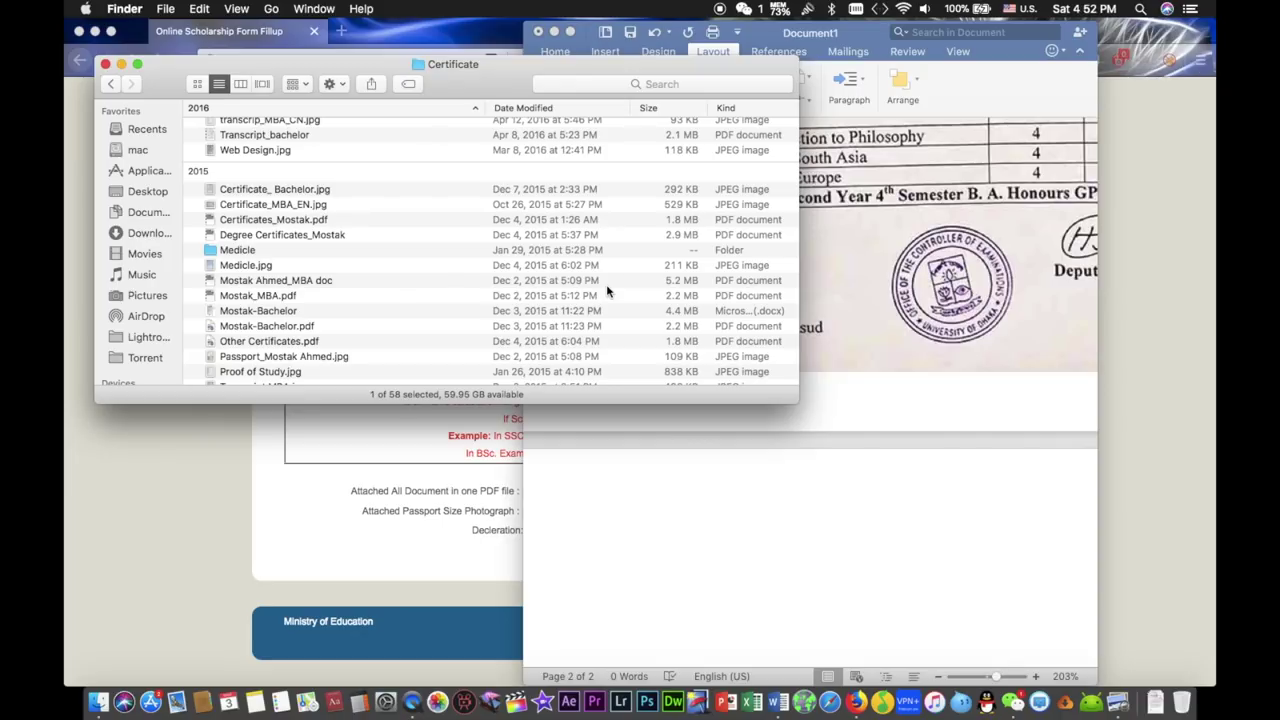
scroll(606, 290, "down", 3)
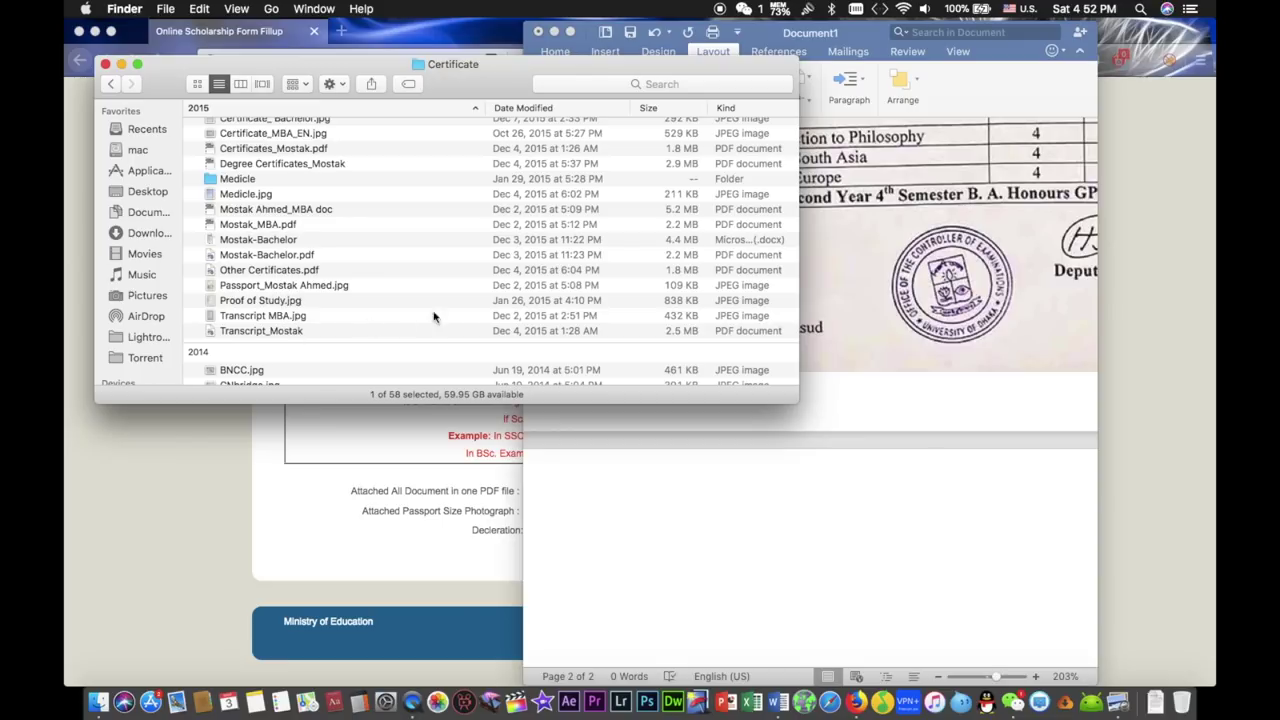
scroll(469, 318, "down", 1)
scroll(469, 318, "down", 1)
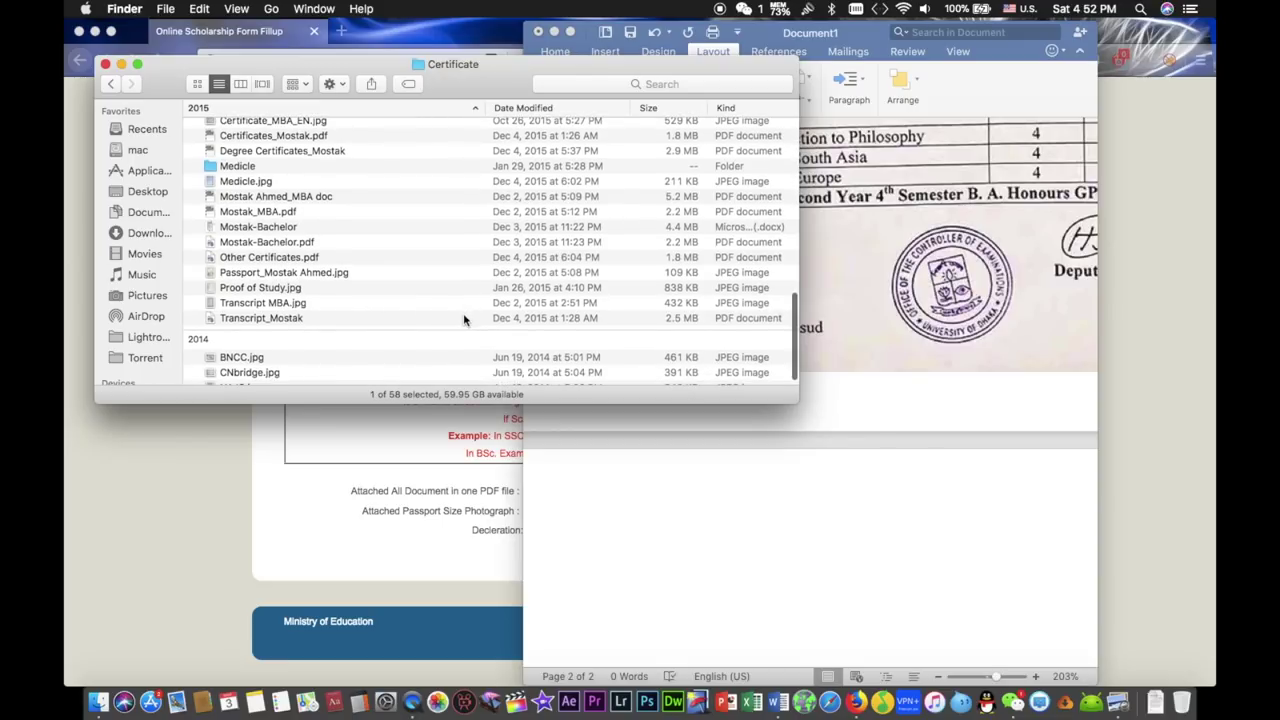
scroll(463, 318, "down", 2)
scroll(463, 318, "up", 5)
scroll(463, 318, "up", 4)
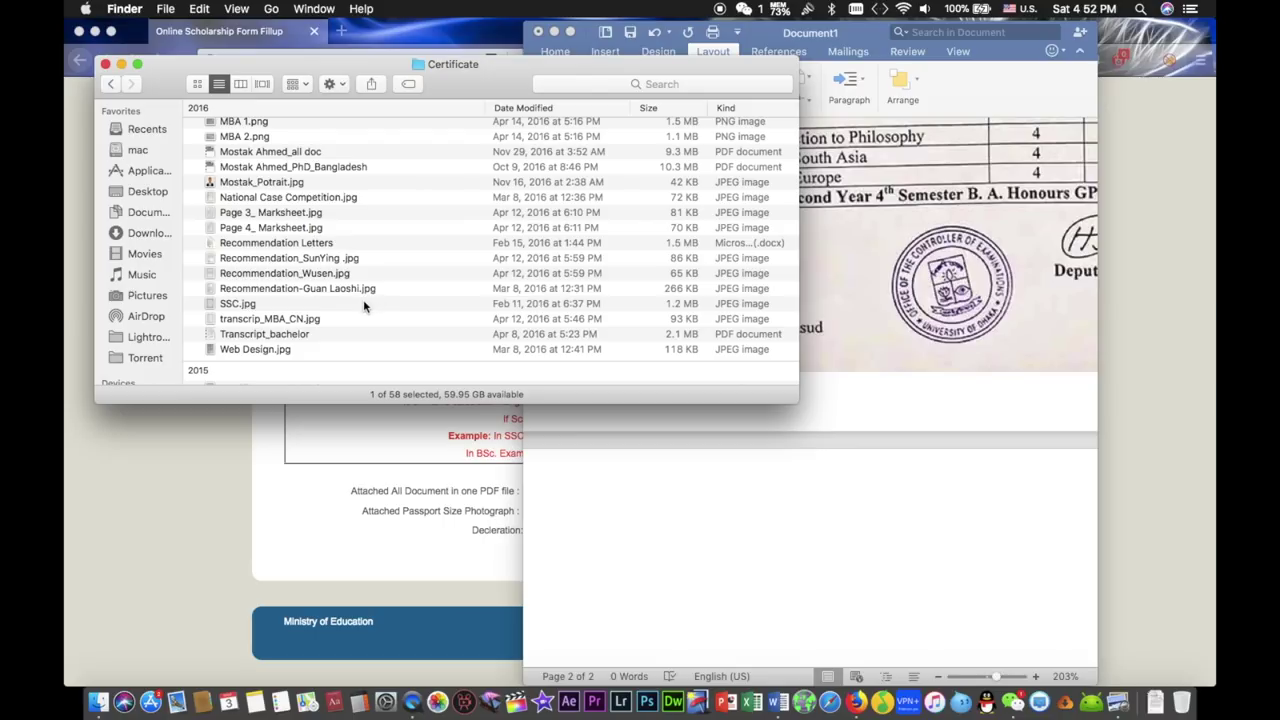
left_click(364, 306)
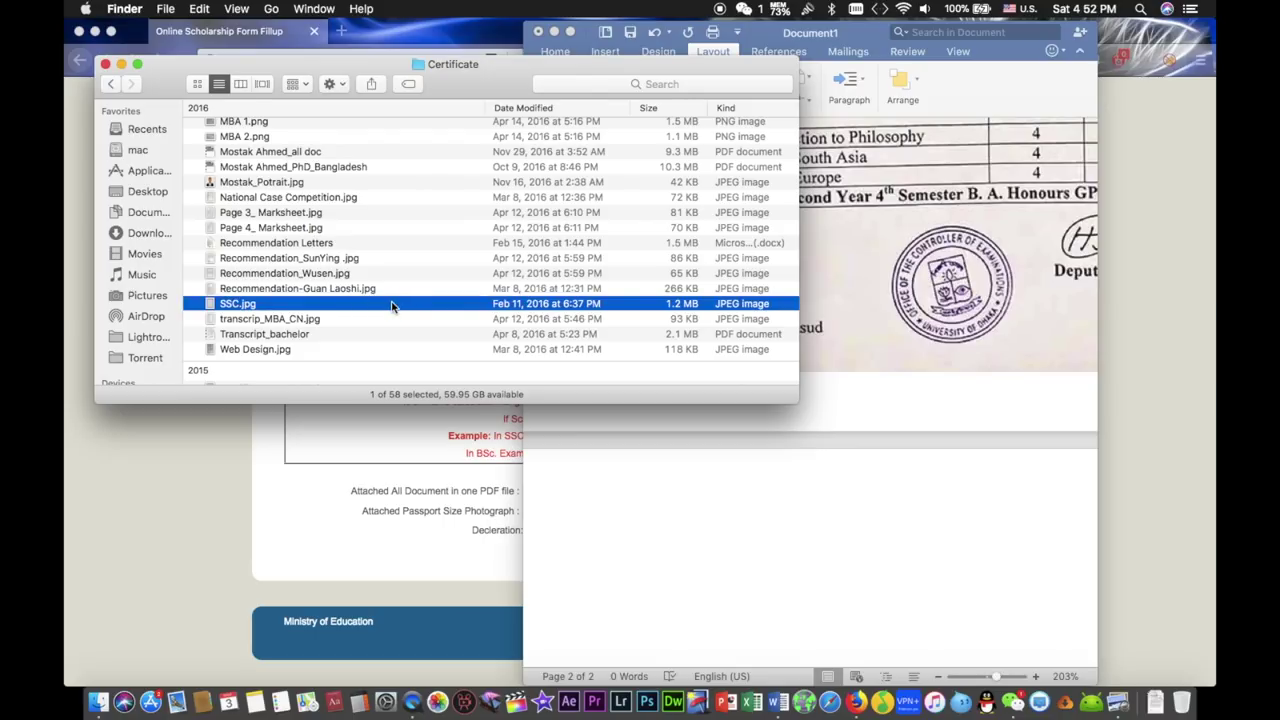
- Select MBA 1.png and preview it in Quick Look
scroll(392, 305, "up", 1)
scroll(392, 306, "up", 1)
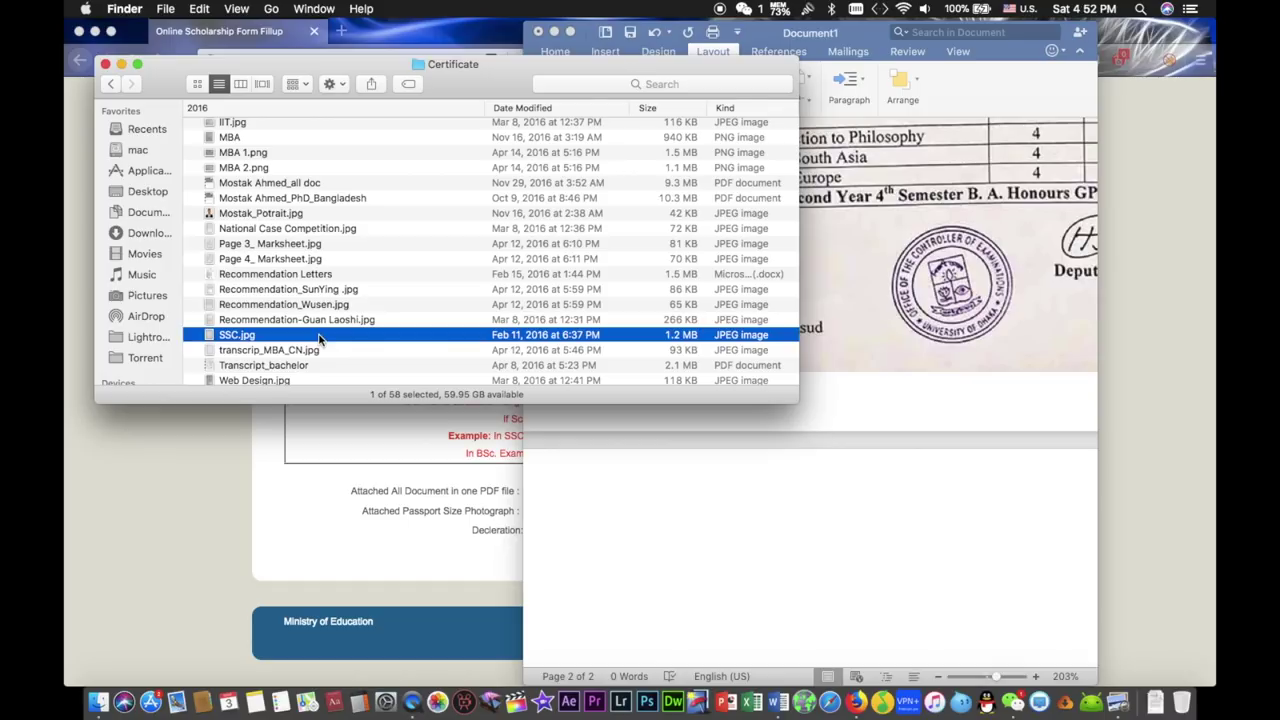
scroll(319, 340, "up", 1)
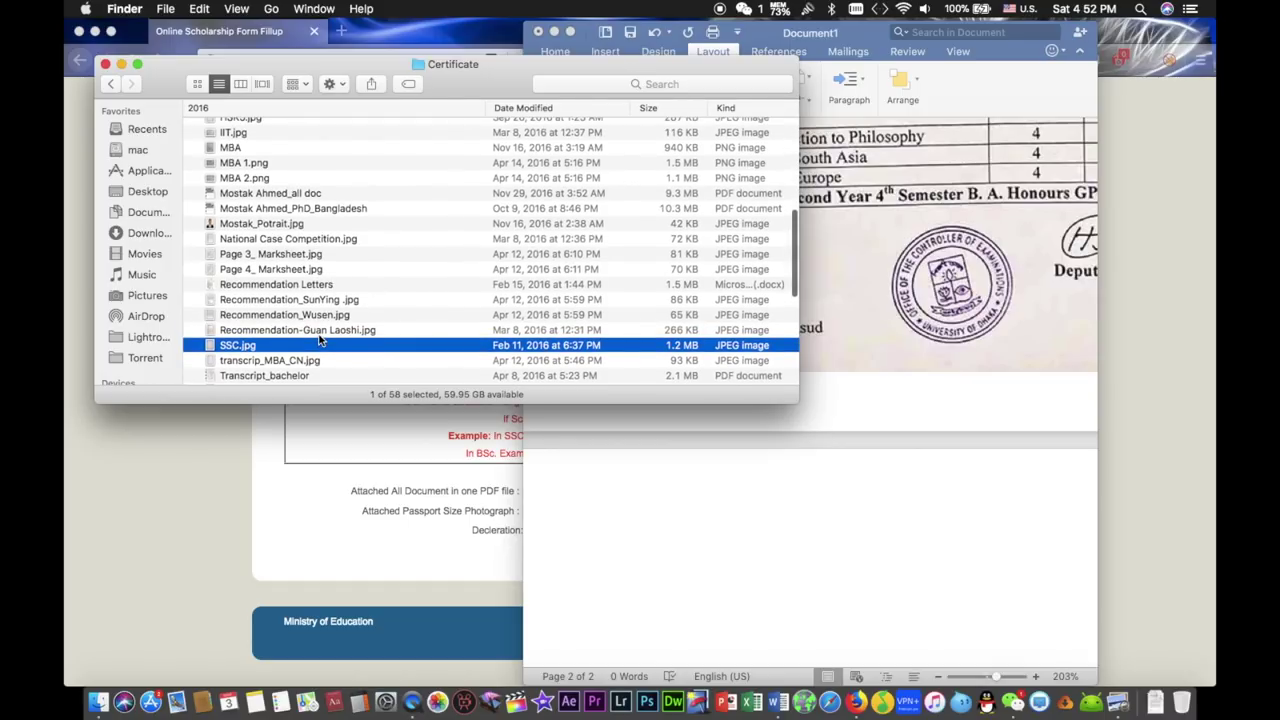
scroll(319, 340, "up", 1)
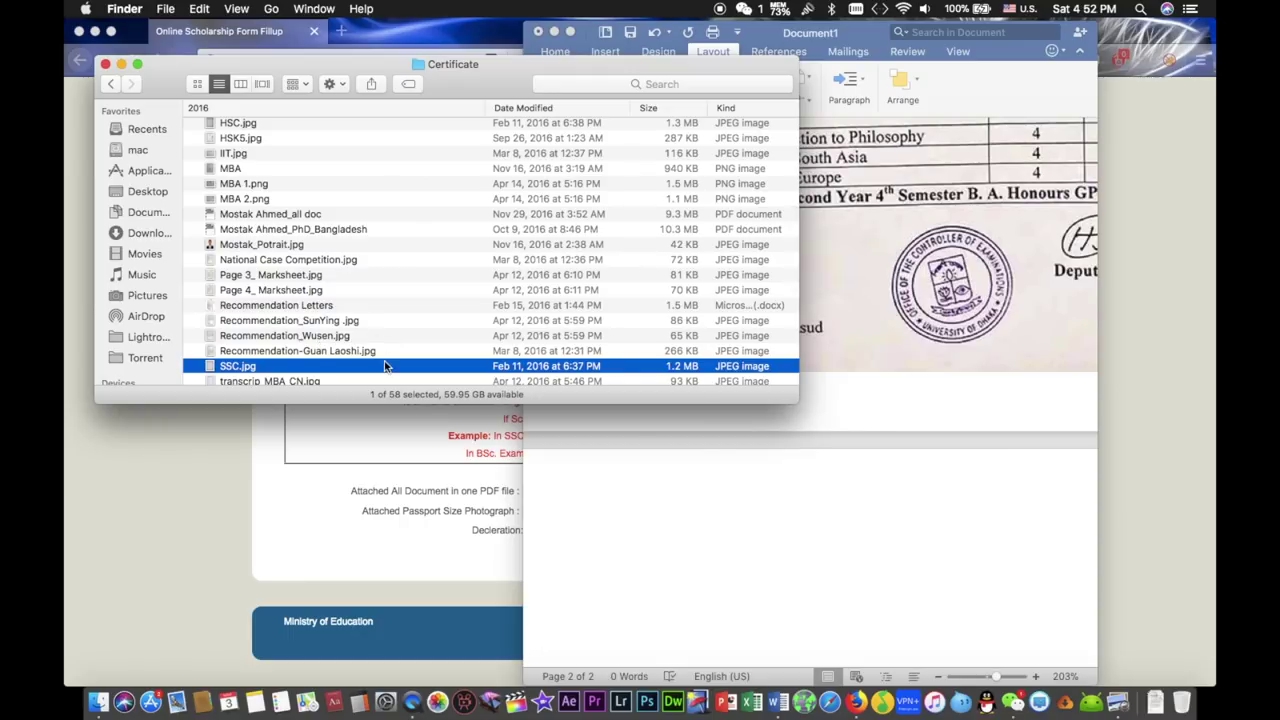
scroll(422, 277, "up", 3)
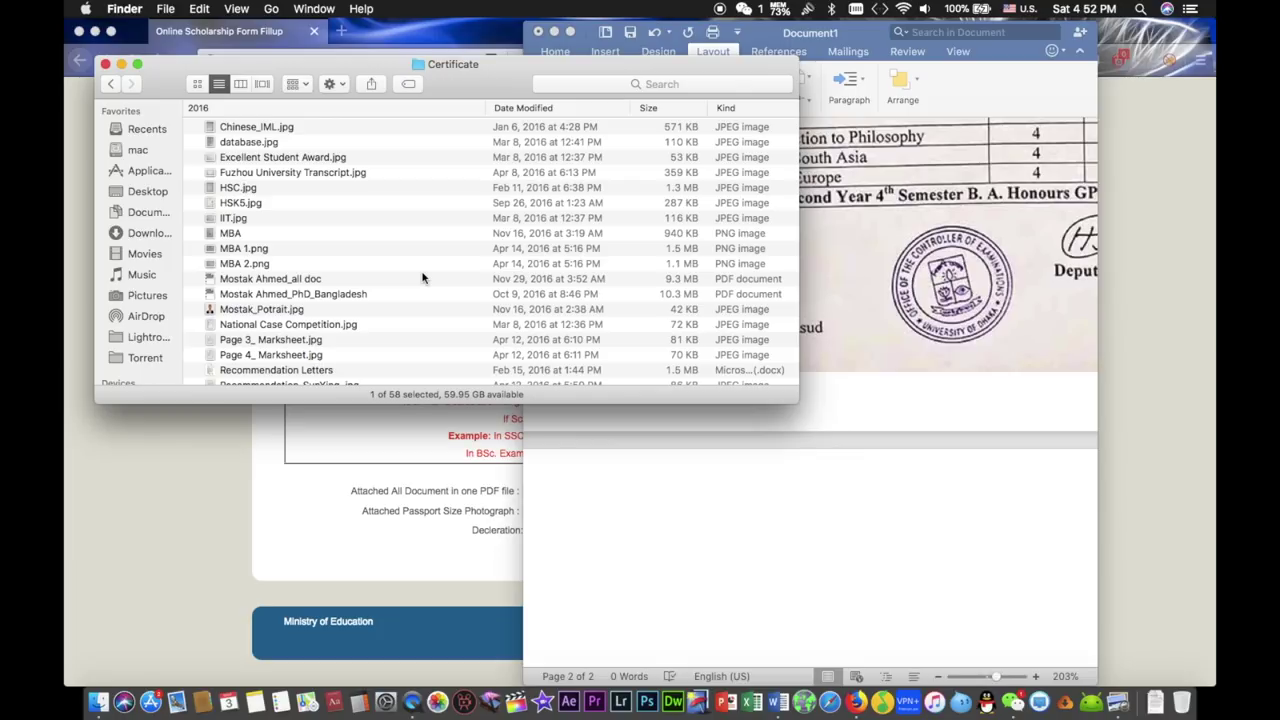
left_click(396, 264)
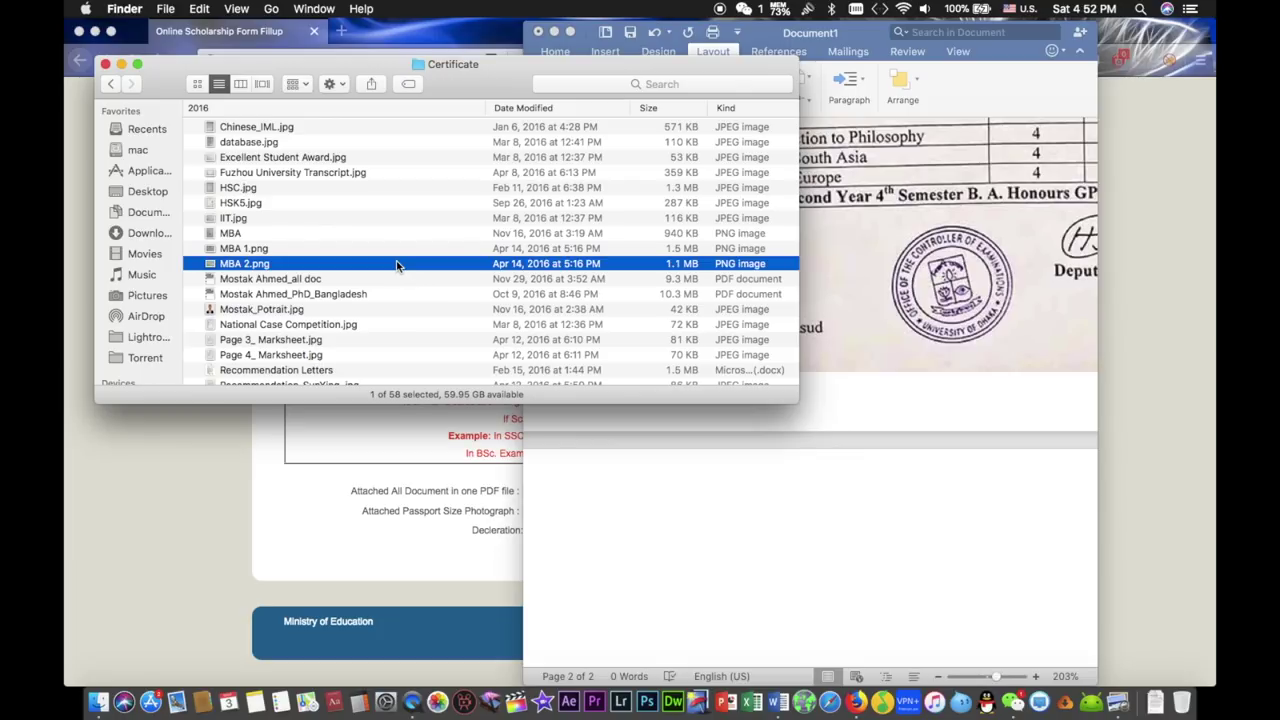
left_click(385, 252)
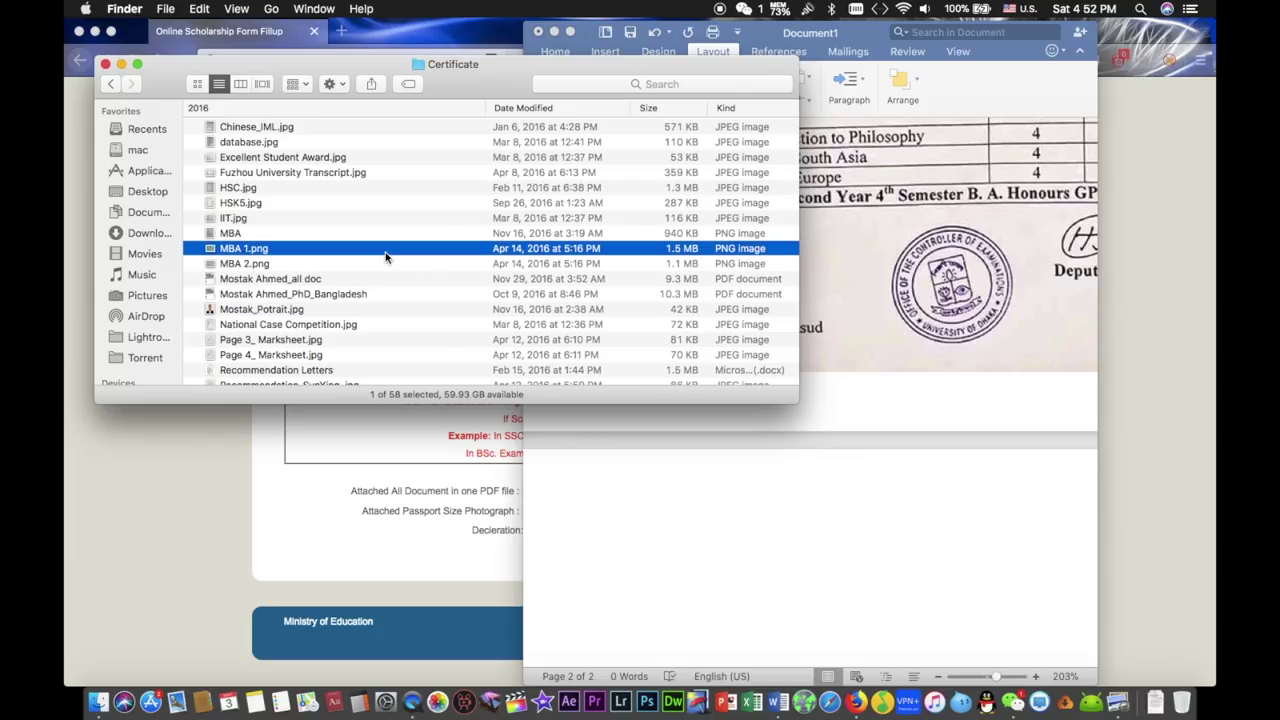
key("space")
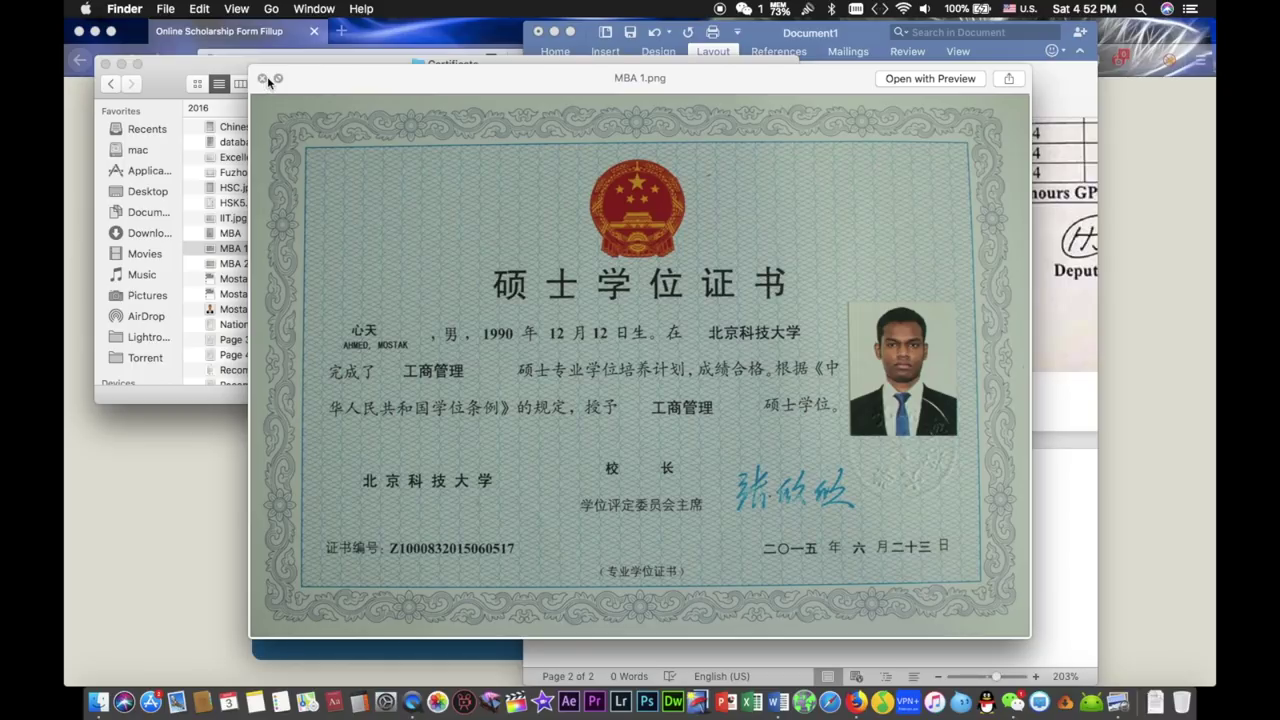
- Close the preview and open MBA 1.png with Adobe Photoshop CC 2014
left_click(263, 79)
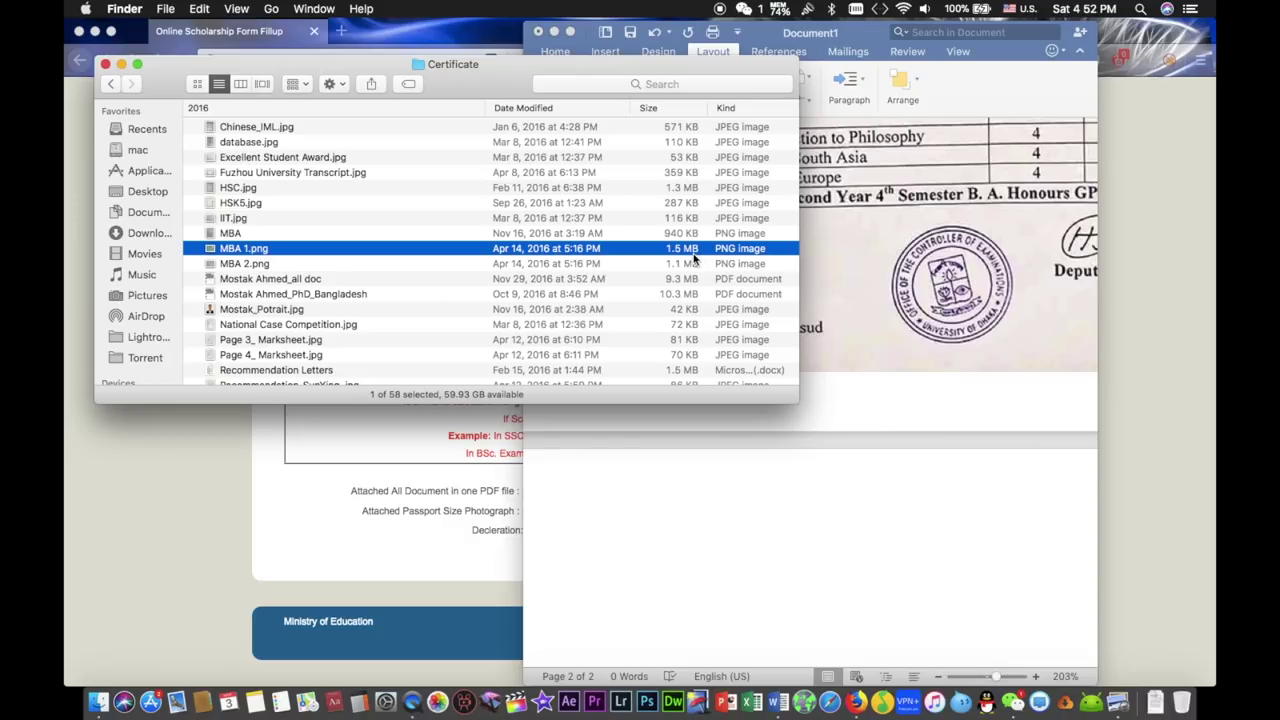
right_click(310, 251)
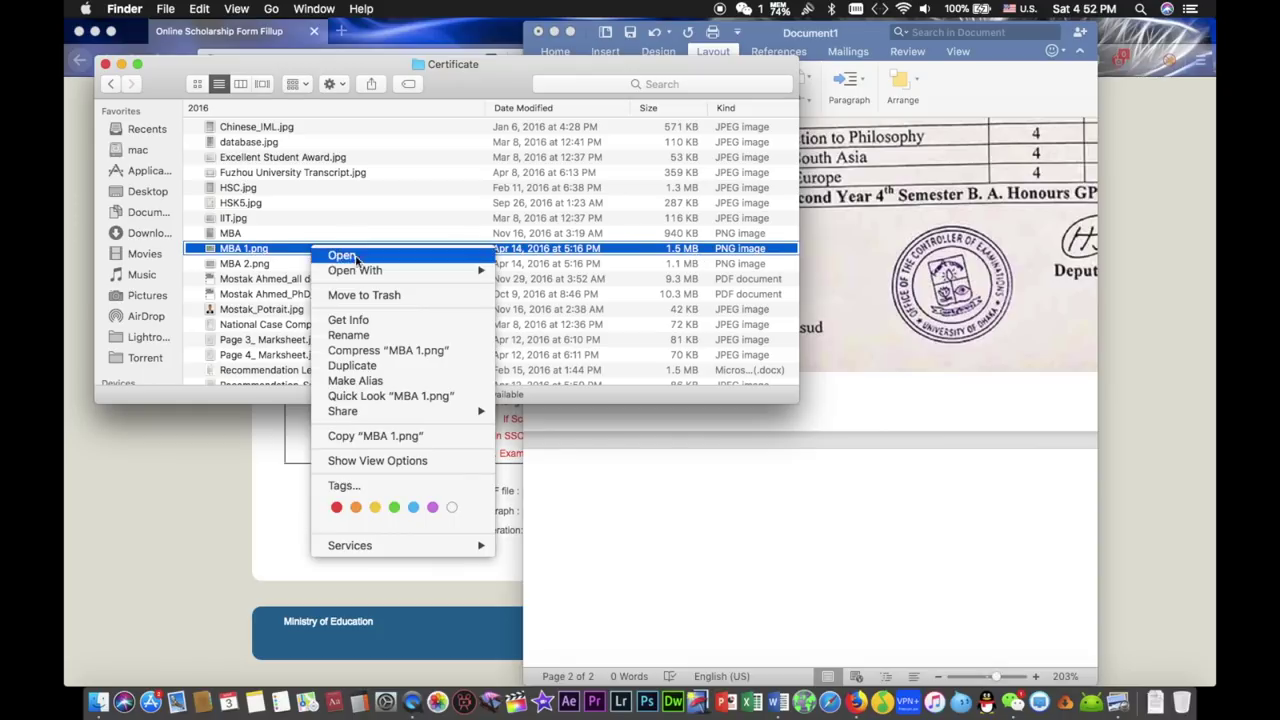
mouse_move(470, 270)
left_click(575, 316)
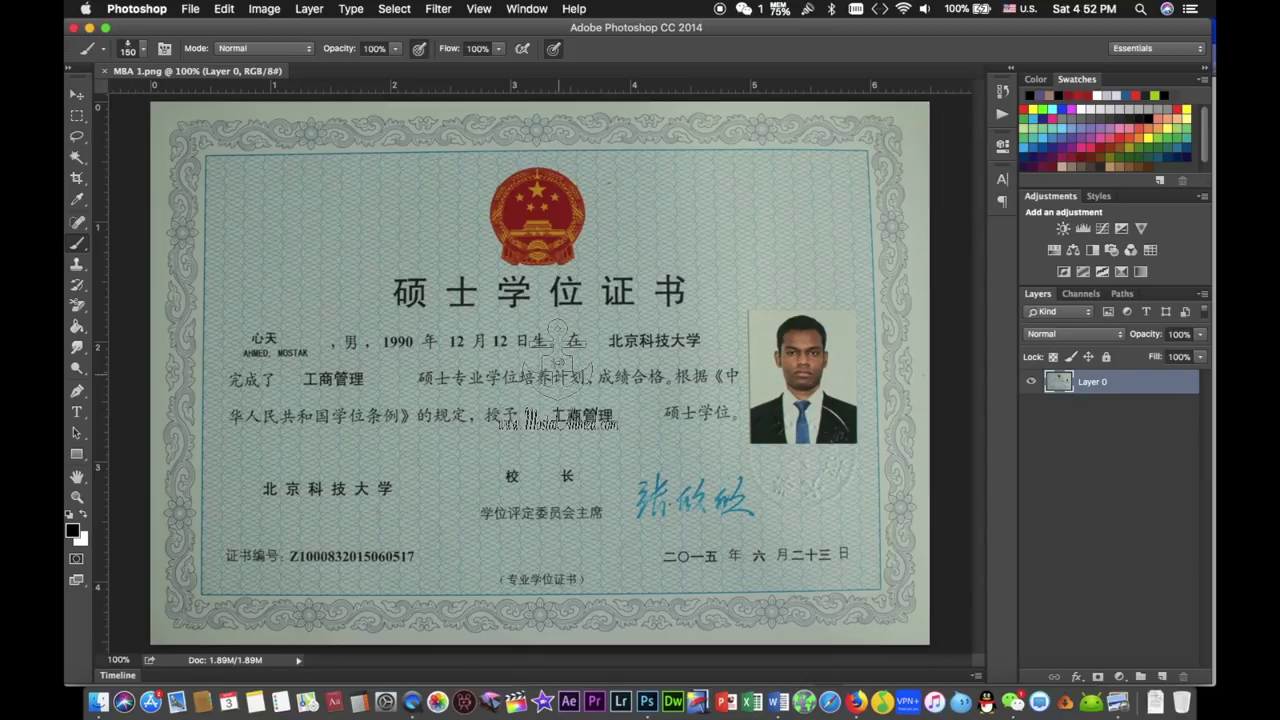
- Resize MBA 1.png to 600 pixels wide (600 × 418 px) in Image Size
left_click(77, 96)
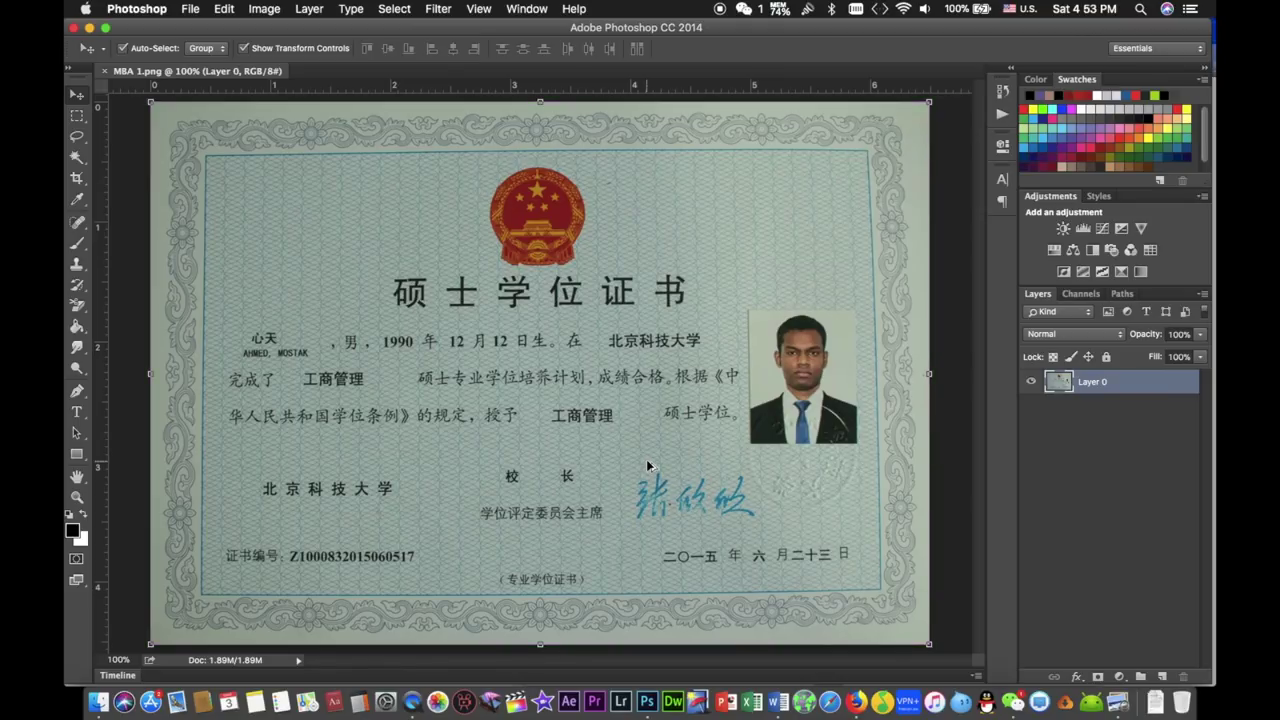
key("super+alt+i")
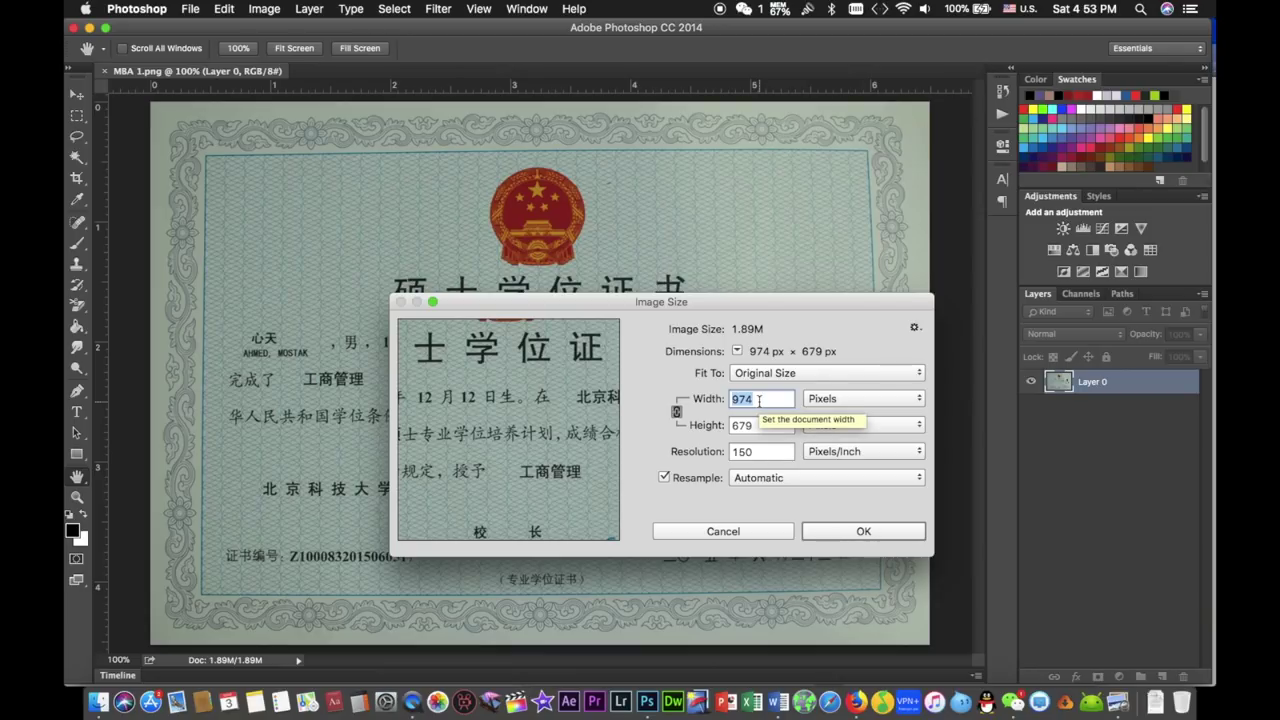
type("600")
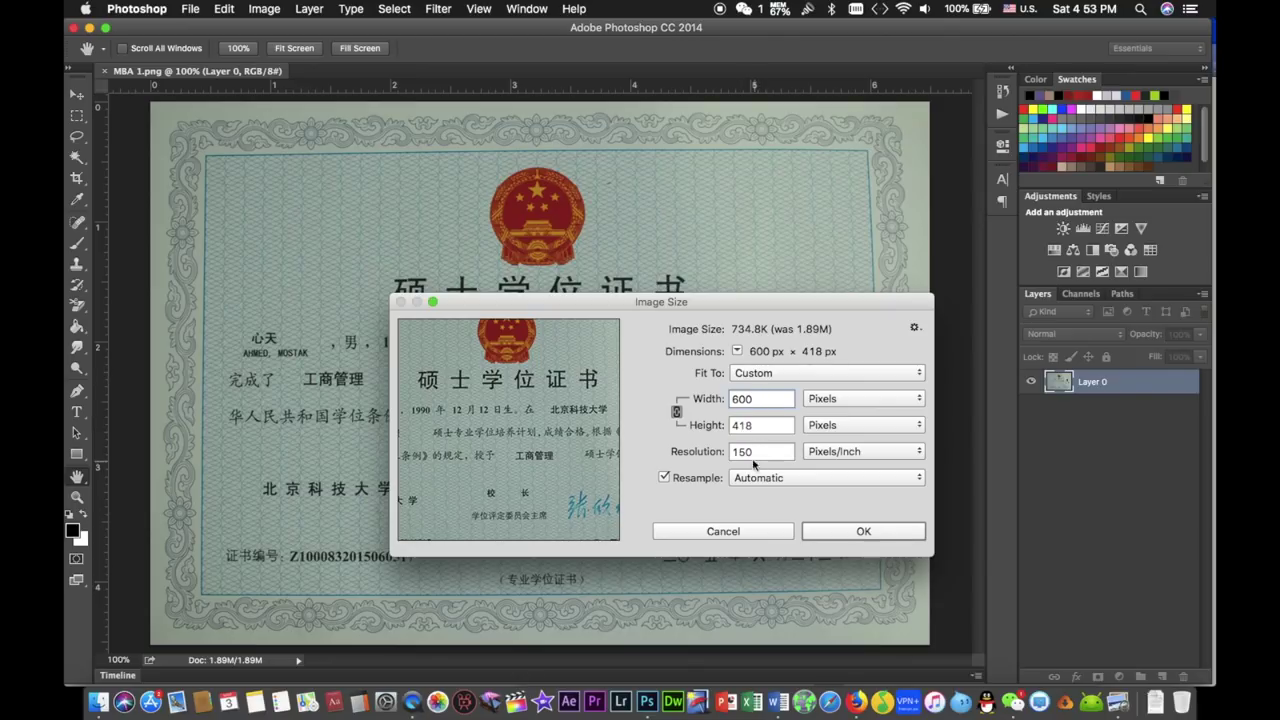
left_click(863, 531)
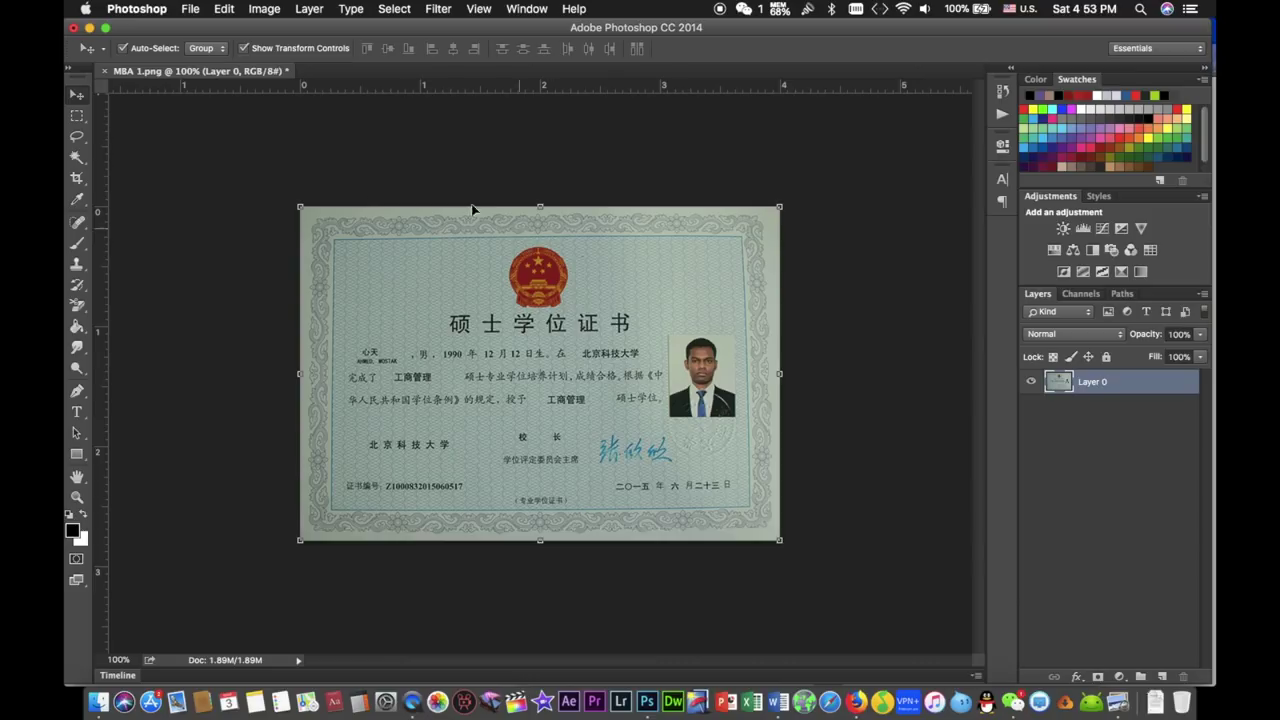
scroll(552, 402, "up", 3)
scroll(552, 402, "up", 2)
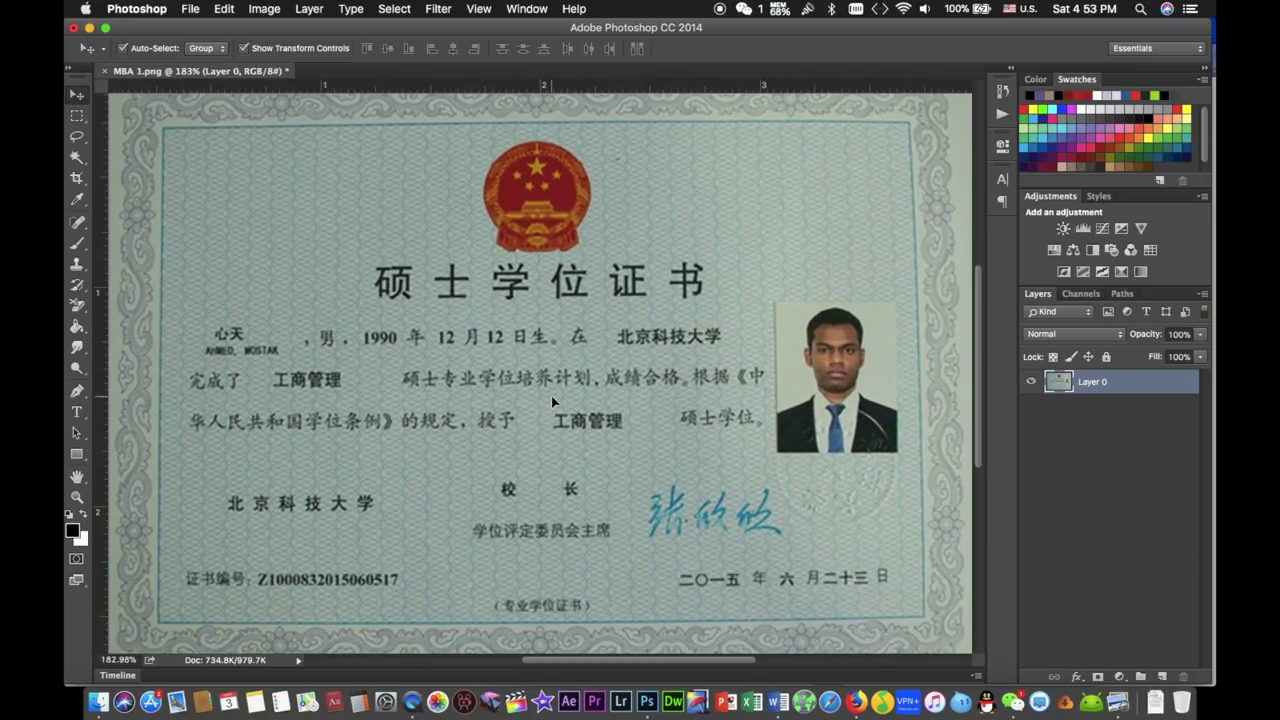
scroll(552, 402, "down", 2)
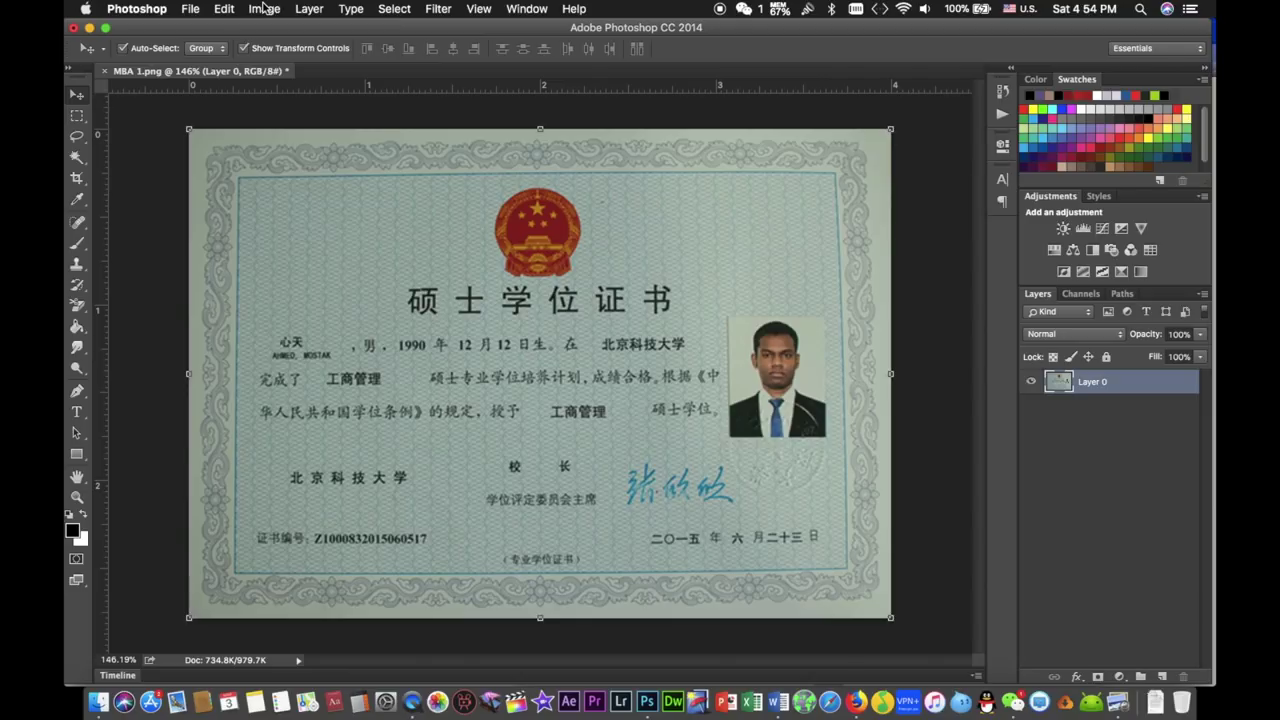
left_click(264, 8)
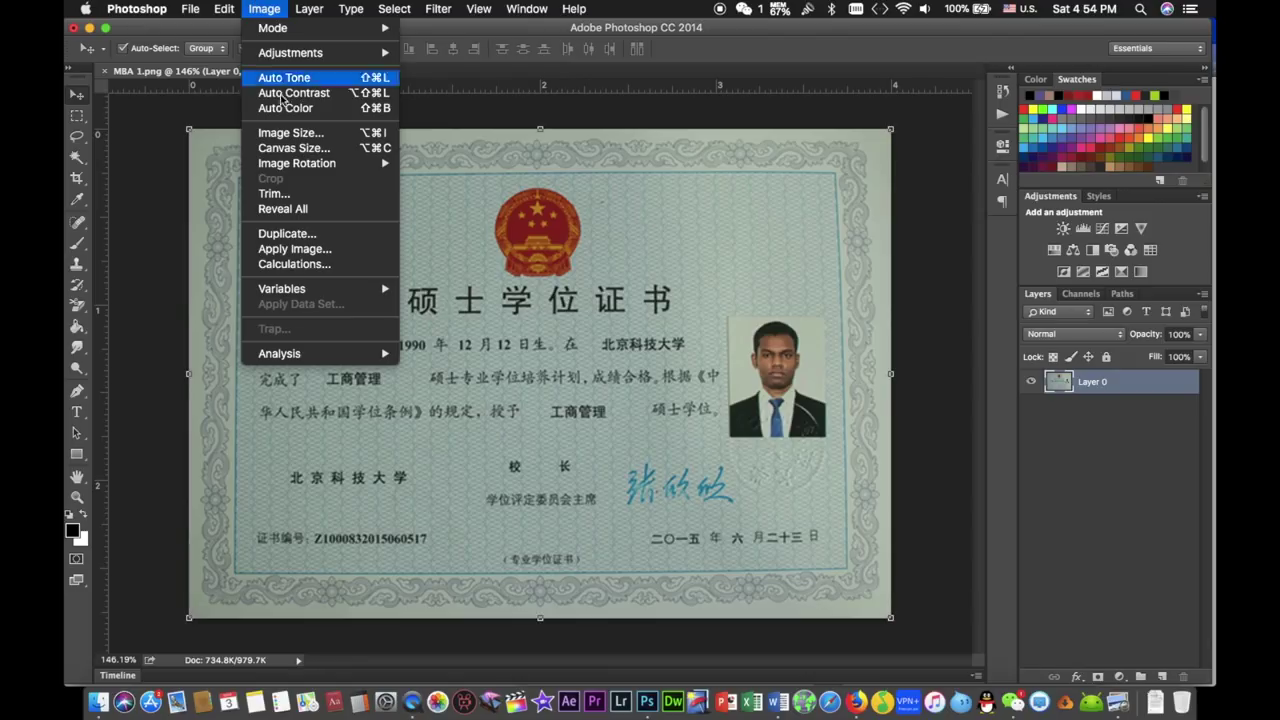
left_click(301, 135)
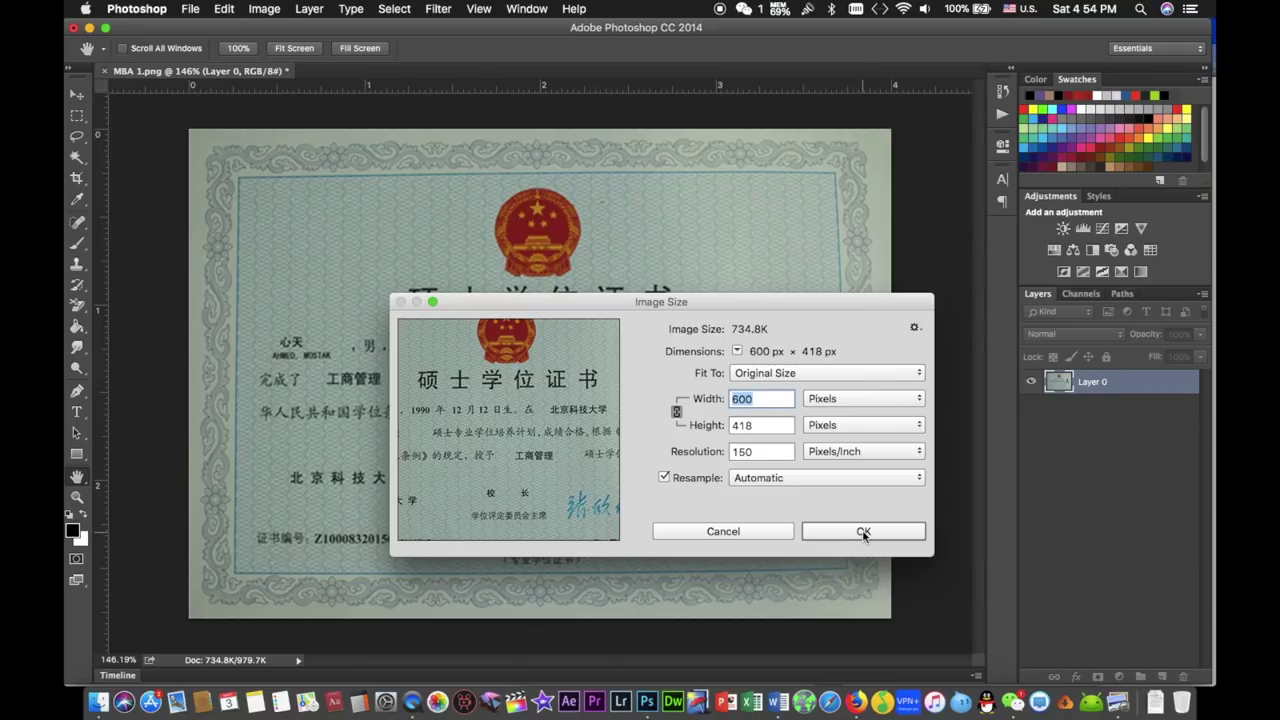
left_click(722, 531)
key("v")
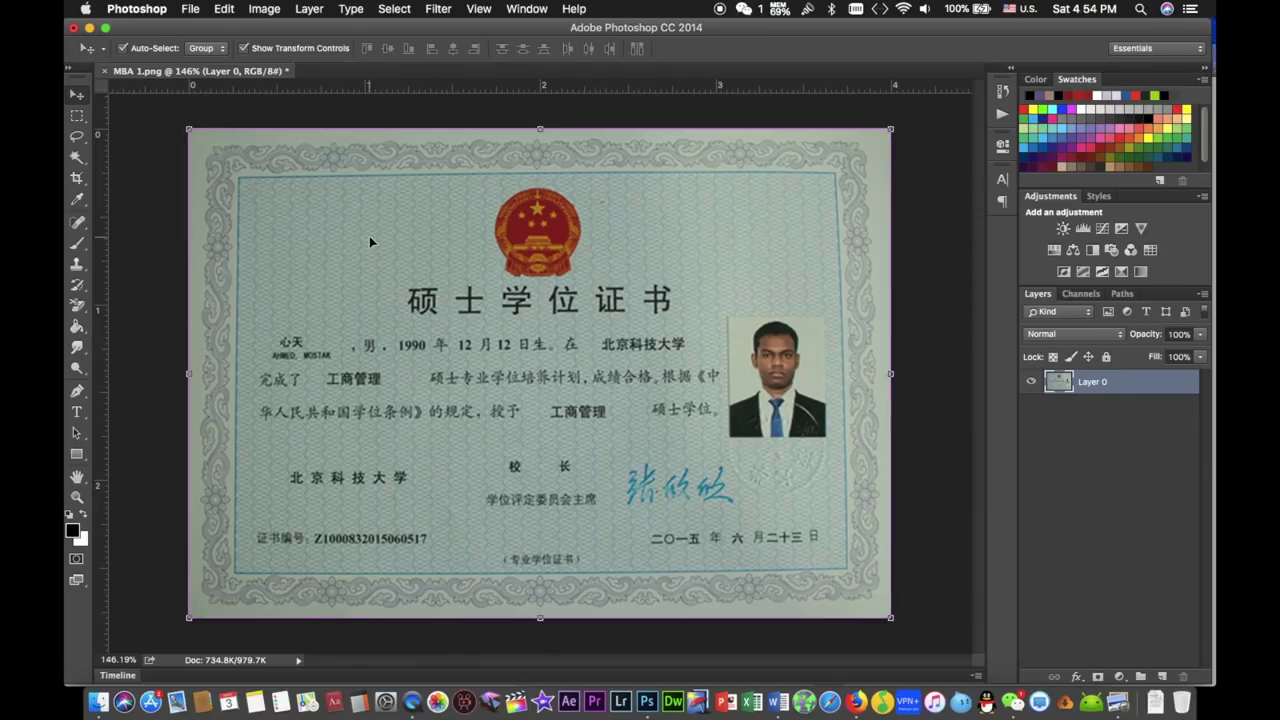
- Set up a Save As of MBA 1.png as JPEG on the Desktop, then cancel it
left_click(191, 9)
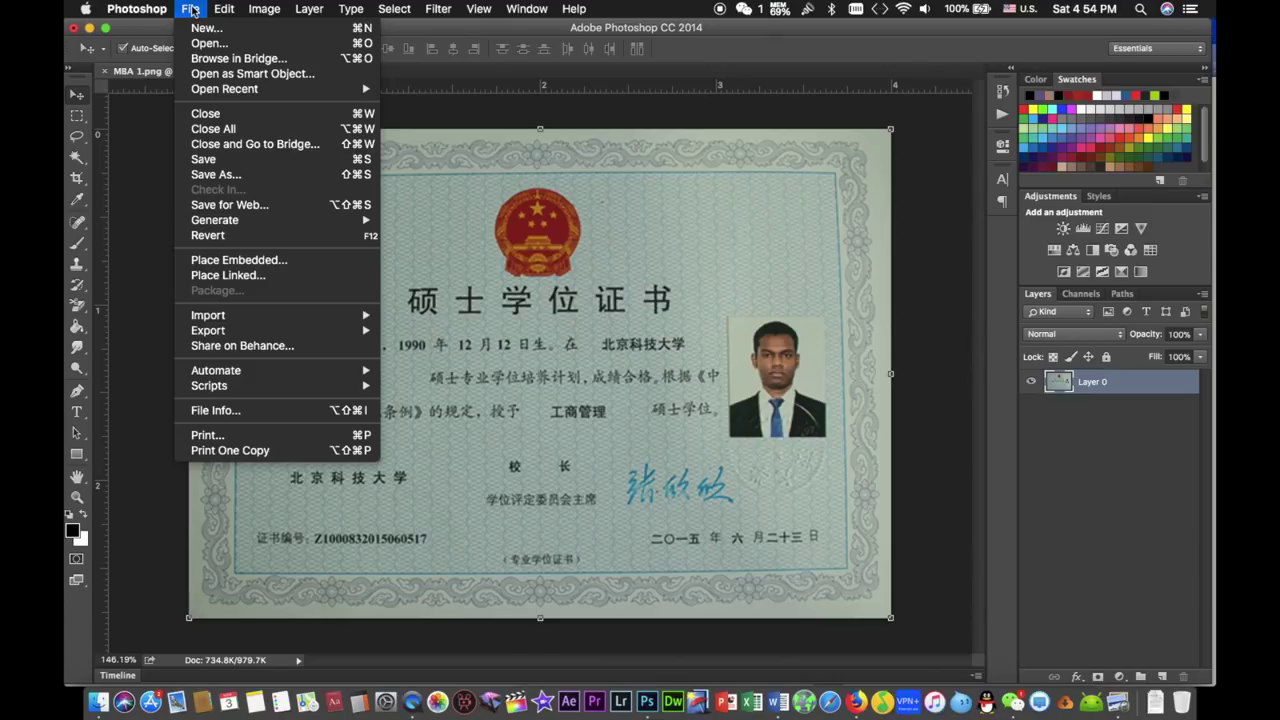
left_click(252, 179)
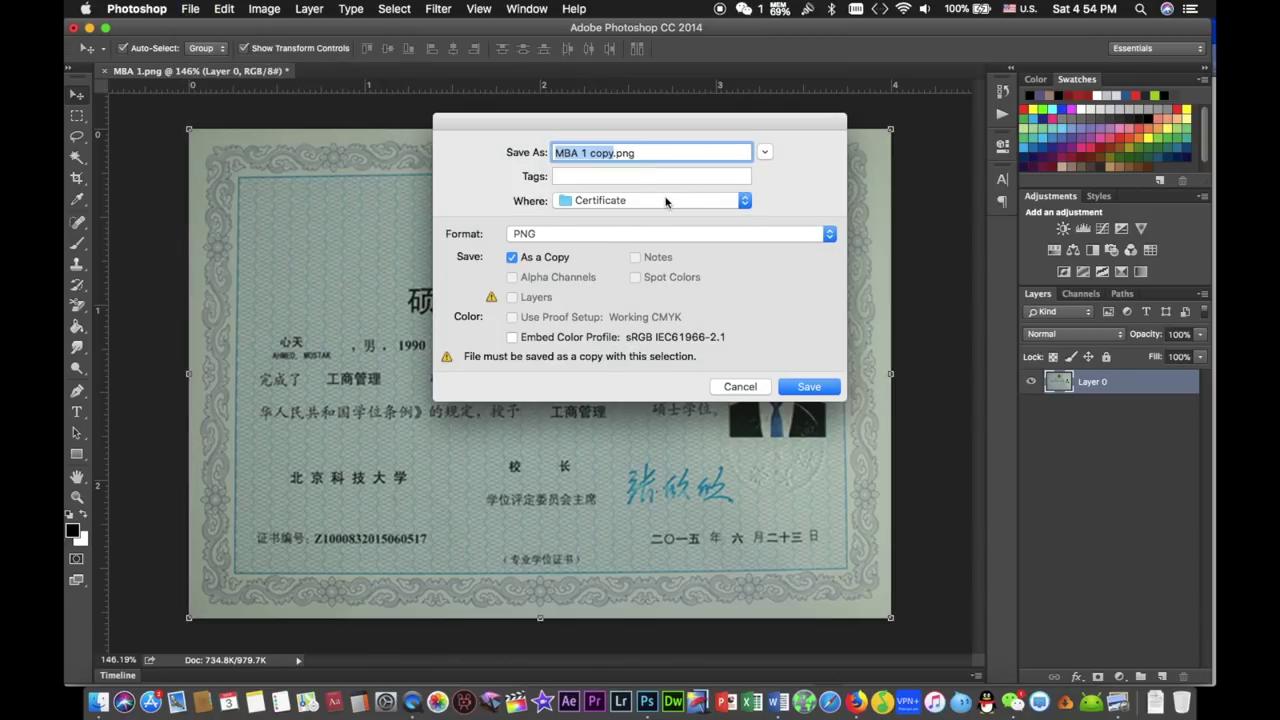
left_click(666, 201)
left_click(646, 329)
left_click(720, 240)
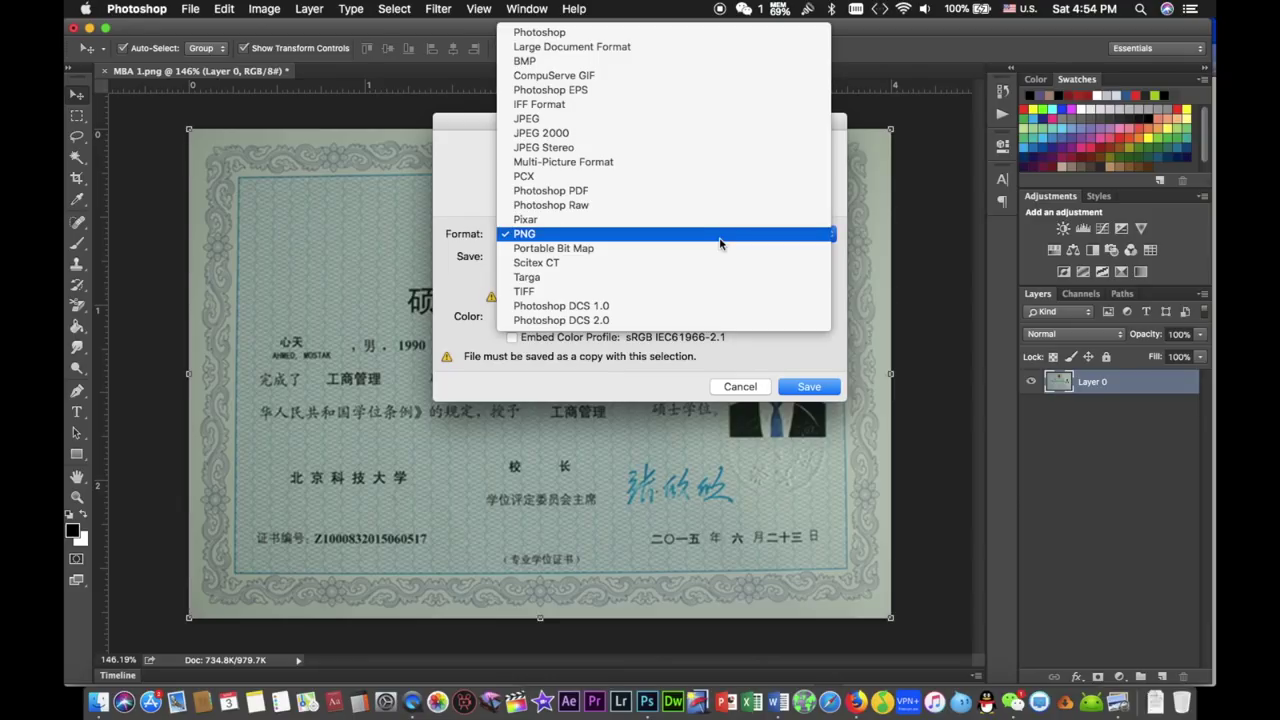
left_click(722, 118)
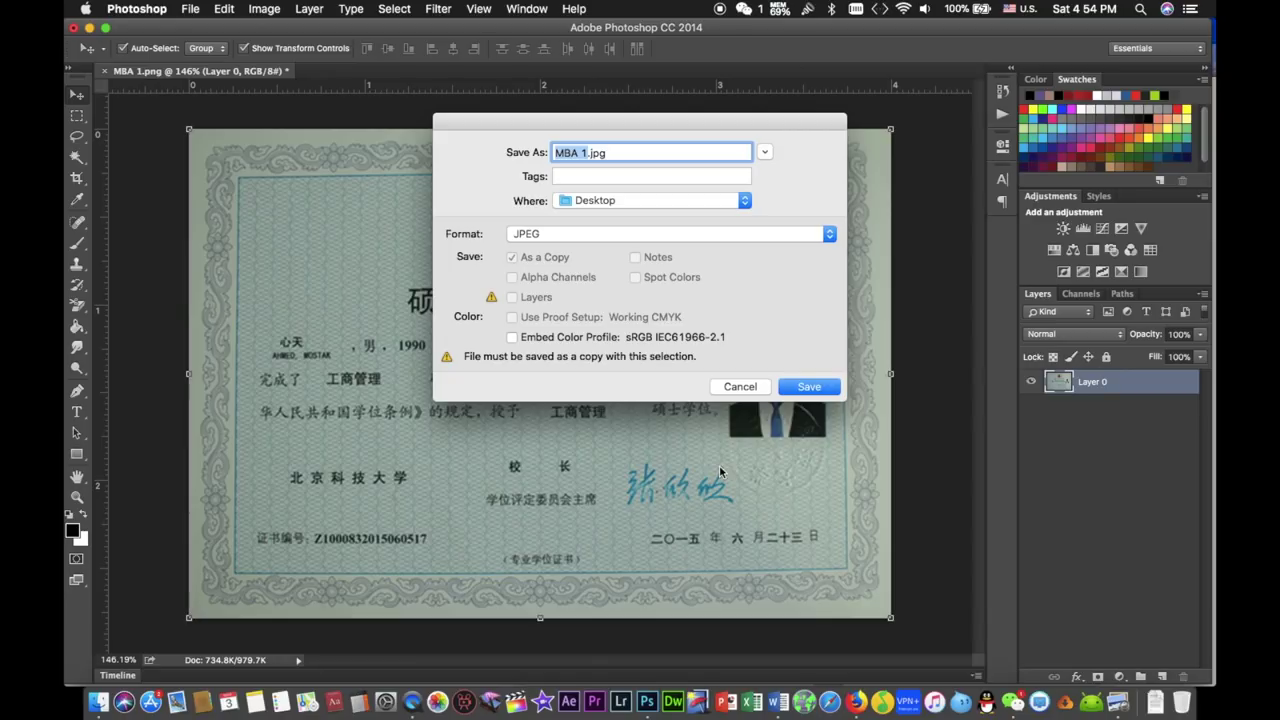
left_click(757, 388)
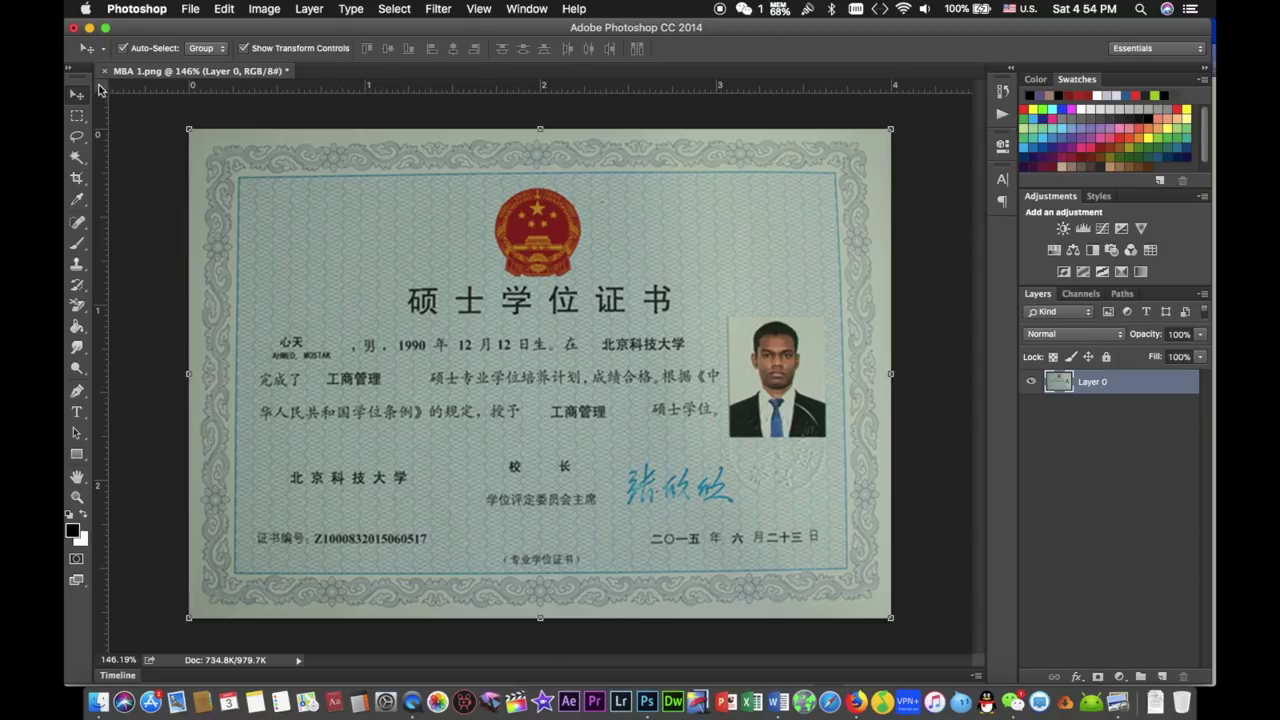
- Close MBA 1.png without saving and return to the Certificate folder
left_click(73, 31)
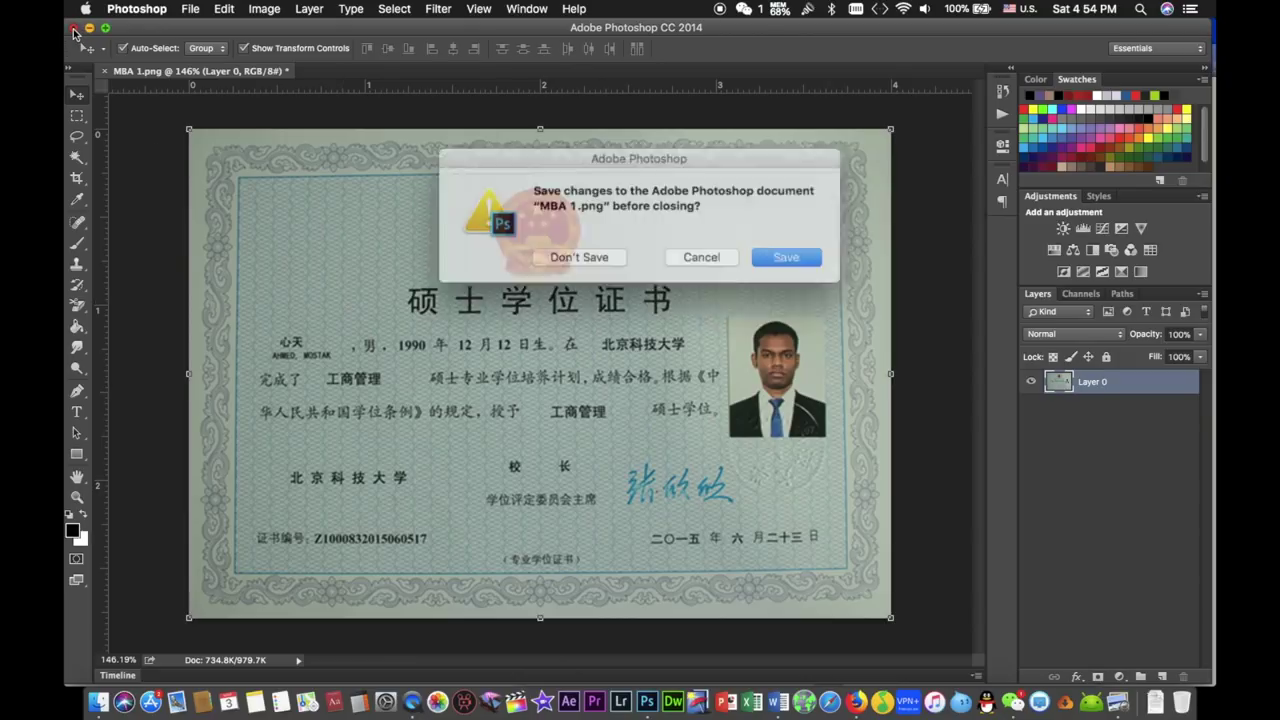
left_click(598, 252)
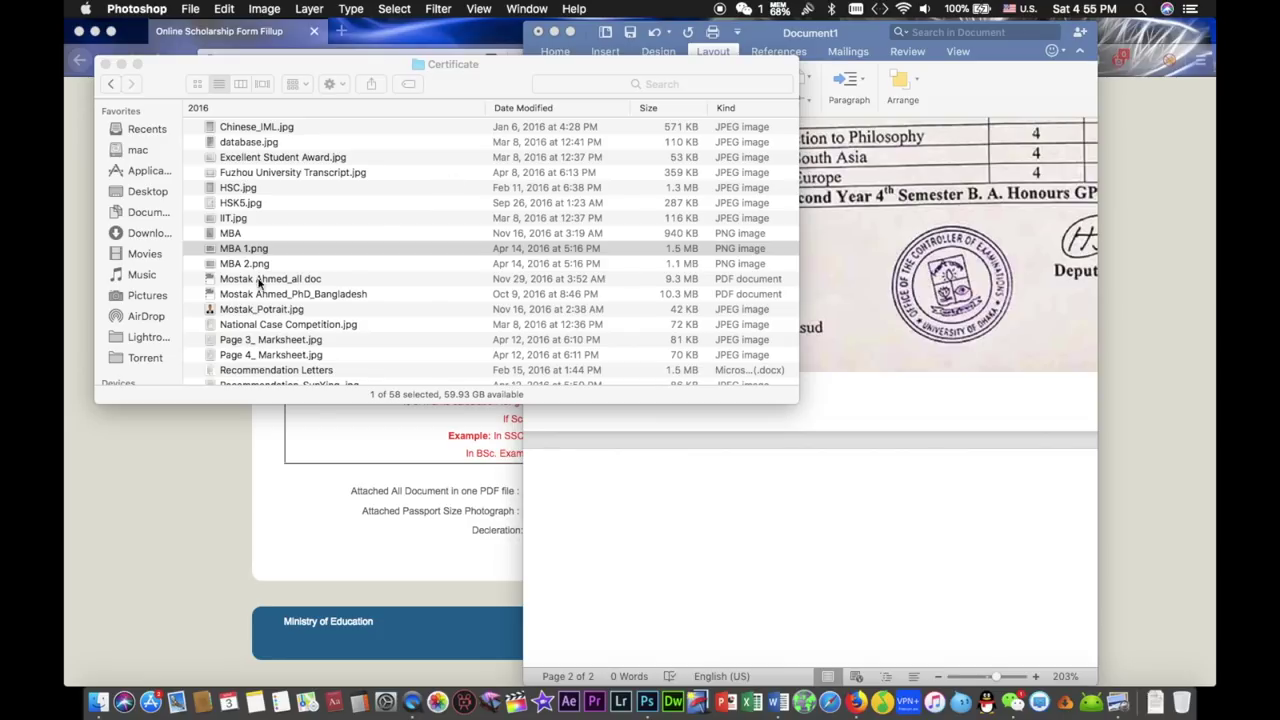
scroll(252, 262, "up", 3)
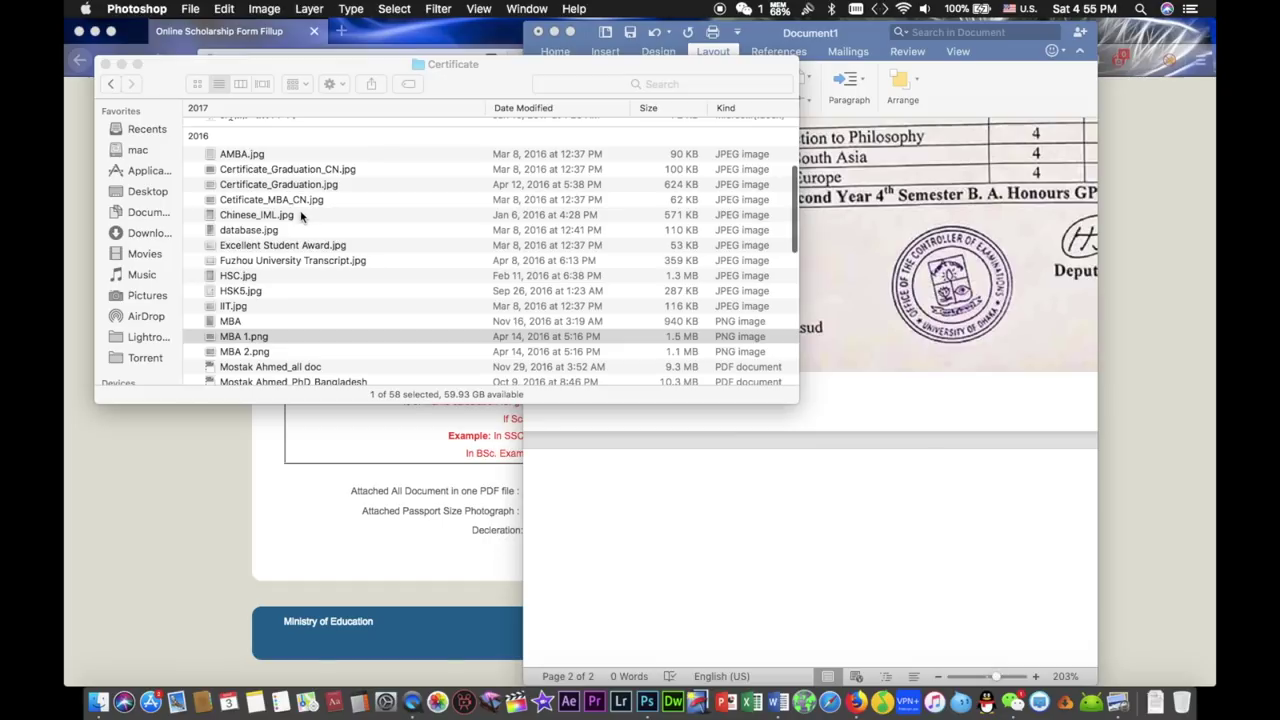
left_click(308, 217)
- Drag Chinese_IML.jpg, Cetificate_MBA_CN.jpg, AMBA.jpg and two more certificate images into Document1
left_click(290, 216)
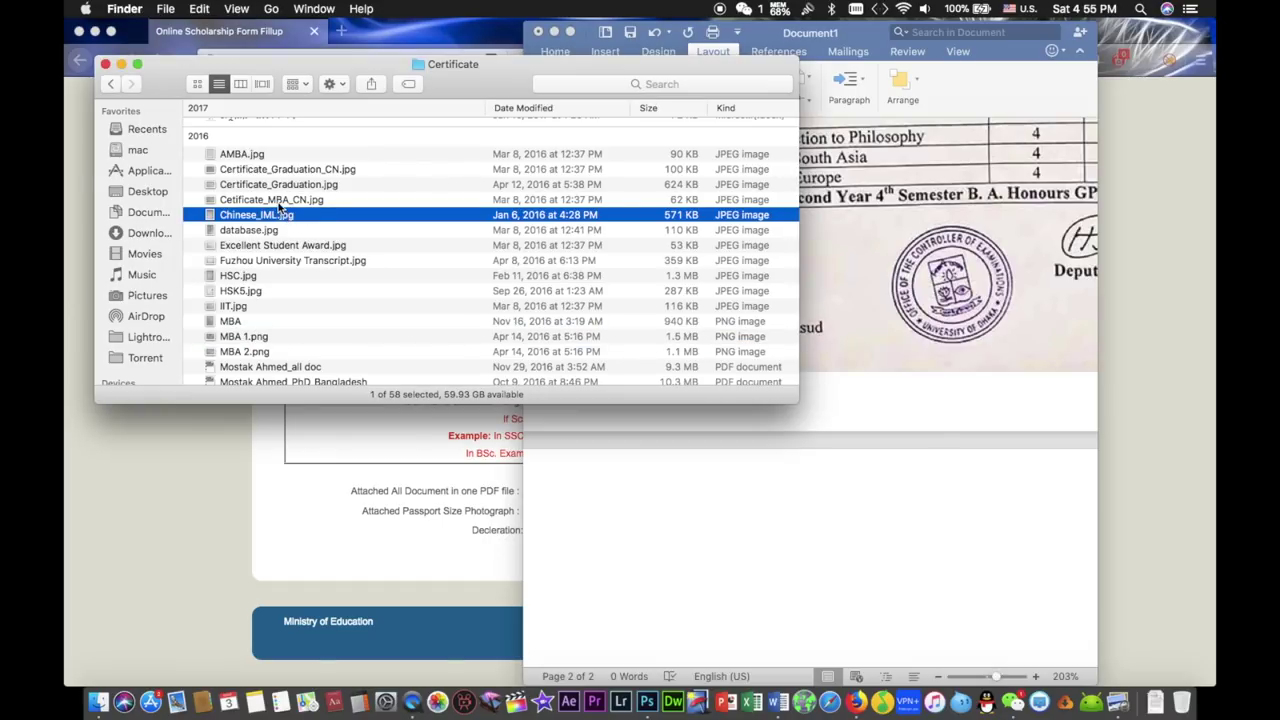
left_click(278, 202, "super")
left_click(266, 156, "super")
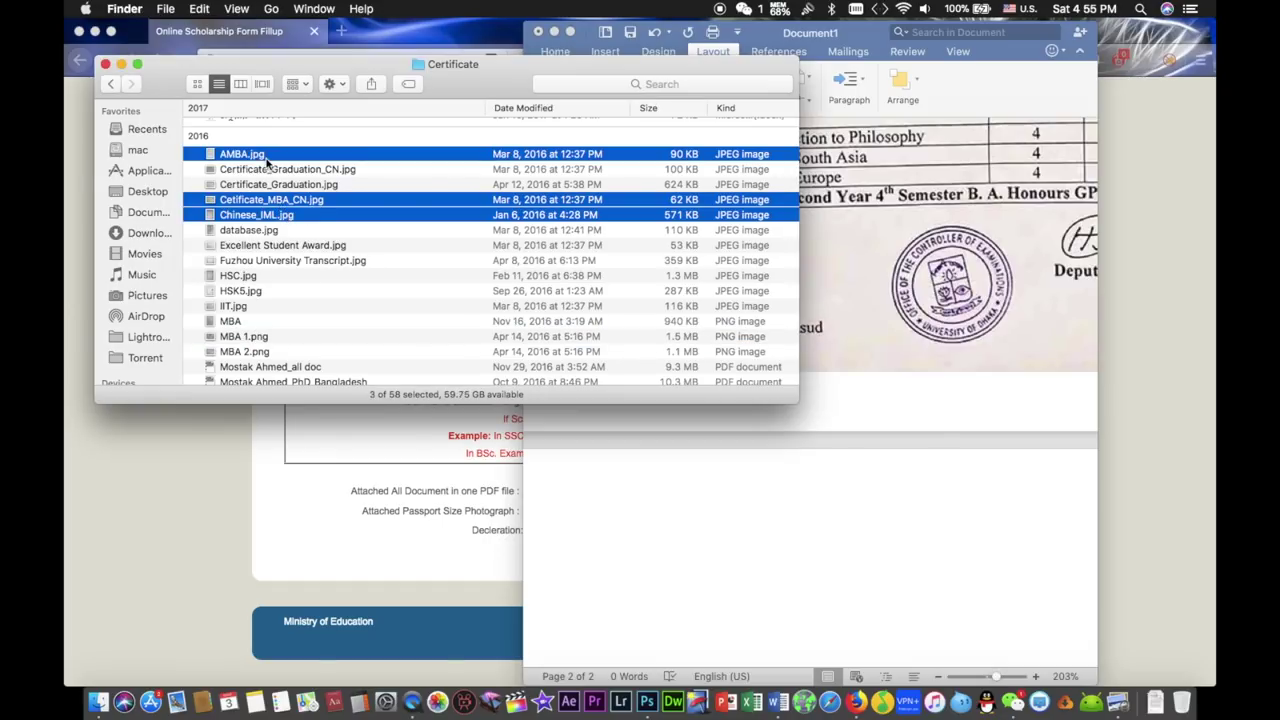
left_click(294, 171, "super")
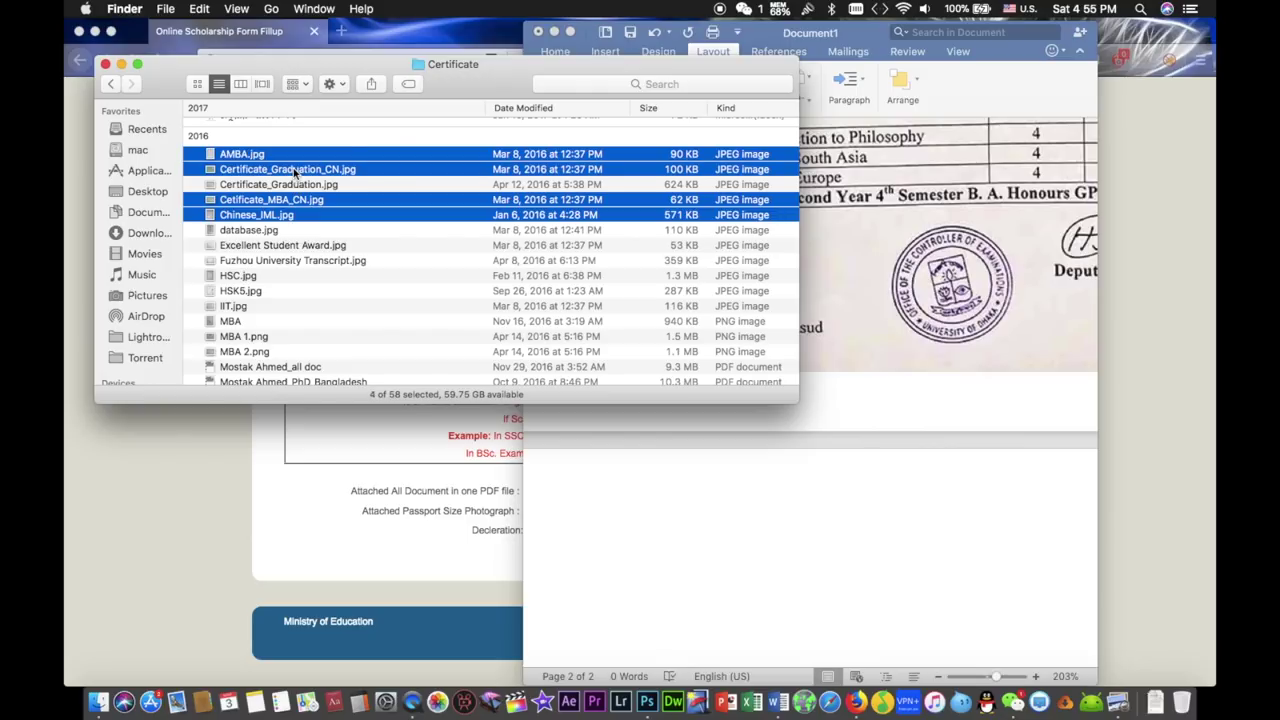
left_click(303, 186, "super")
left_click_drag(443, 196, 949, 574)
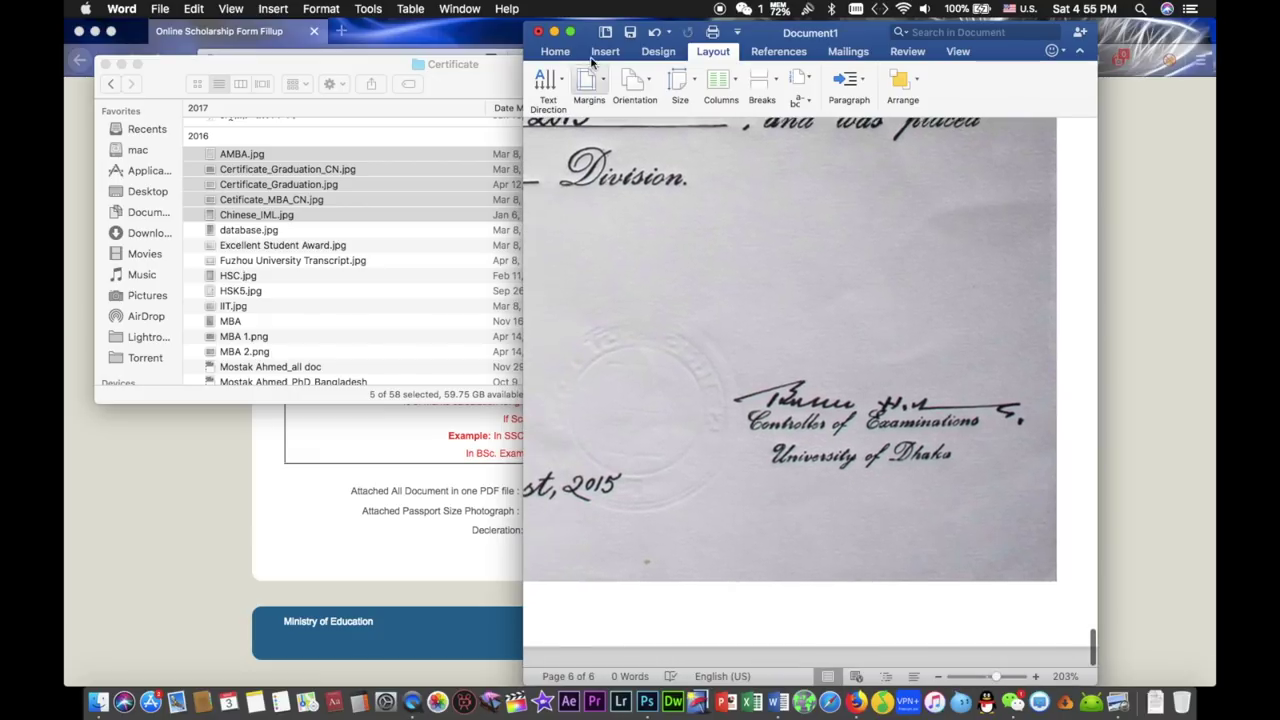
- Show Word full screen, scroll through the six pages, then return to the desktop
left_click(570, 32)
scroll(578, 326, "up", 15)
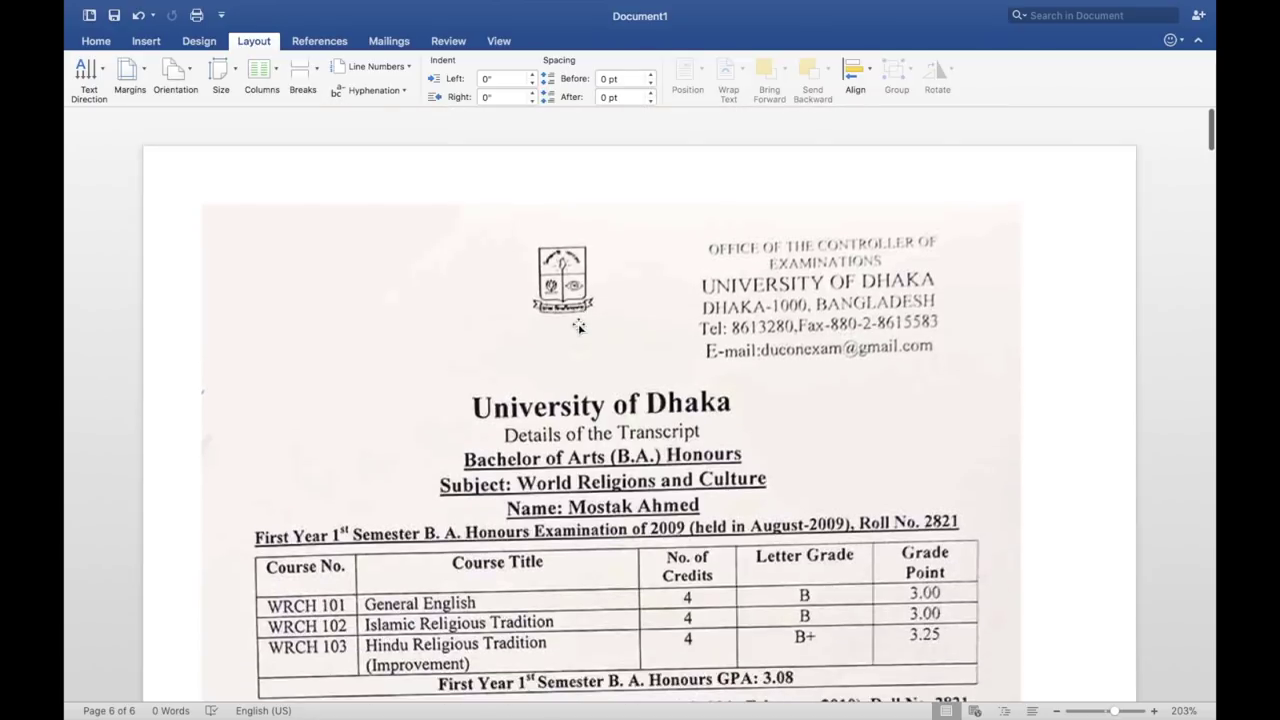
scroll(578, 326, "down", 15)
scroll(578, 326, "down", 15)
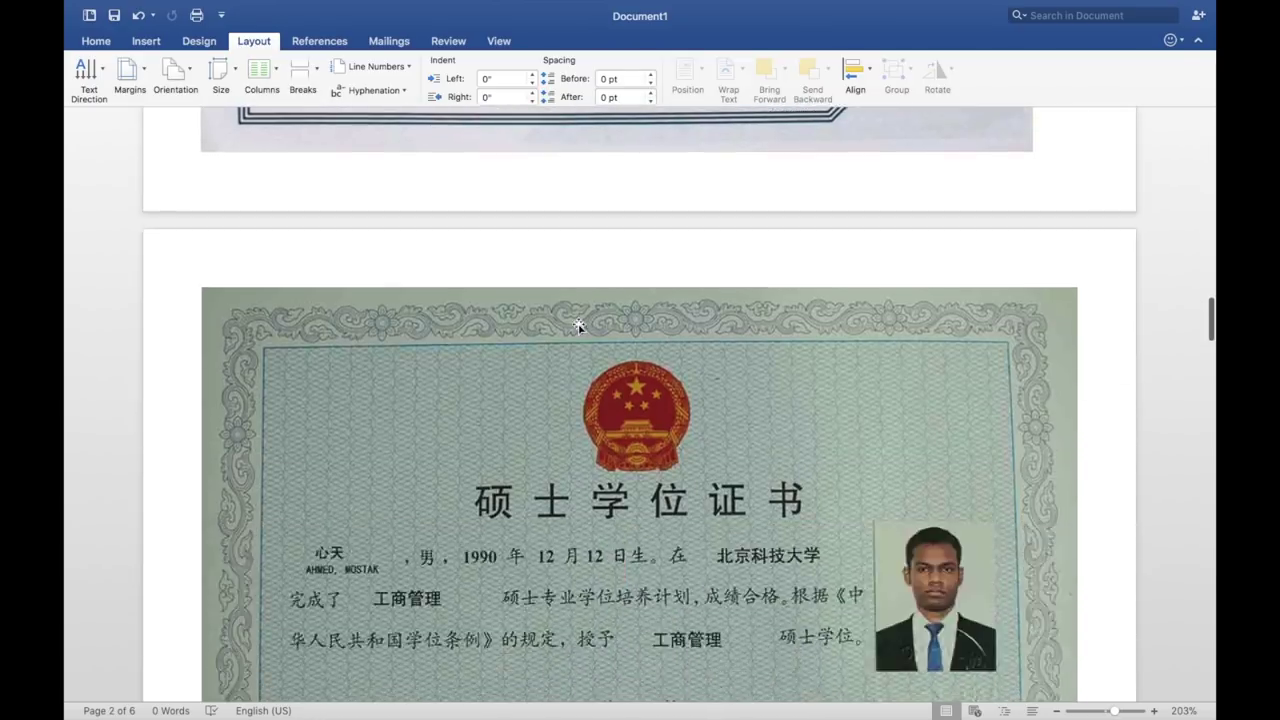
scroll(578, 326, "up", 1)
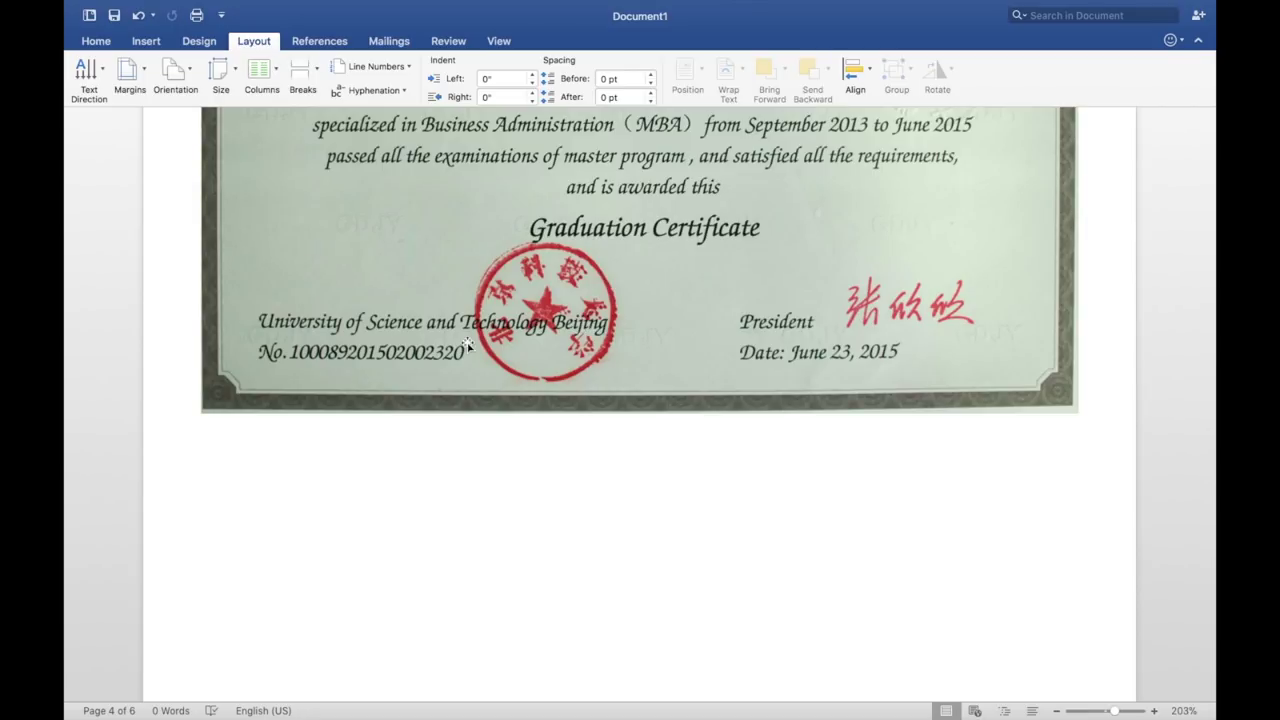
key("ctrl+Left")
- Review the scanned instruction pages and scroll through the 16-page scholarship notice
left_click(995, 531)
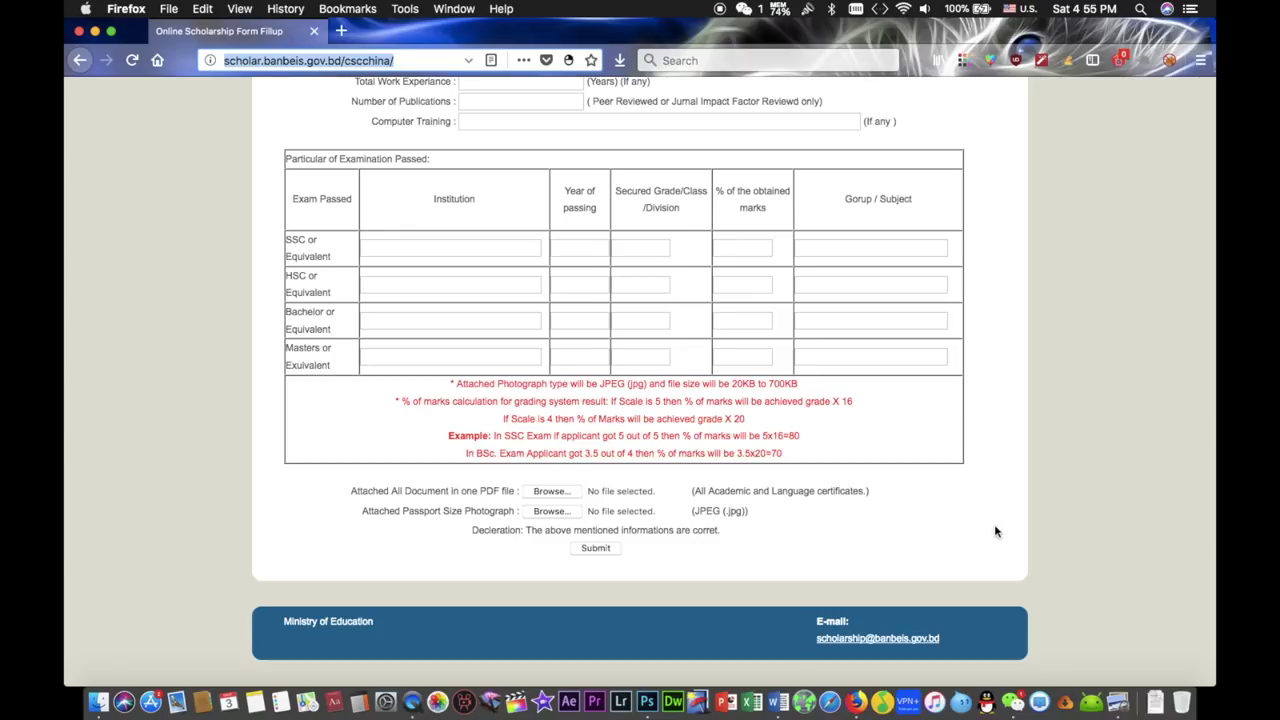
key("ctrl+Right")
key("ctrl+Right")
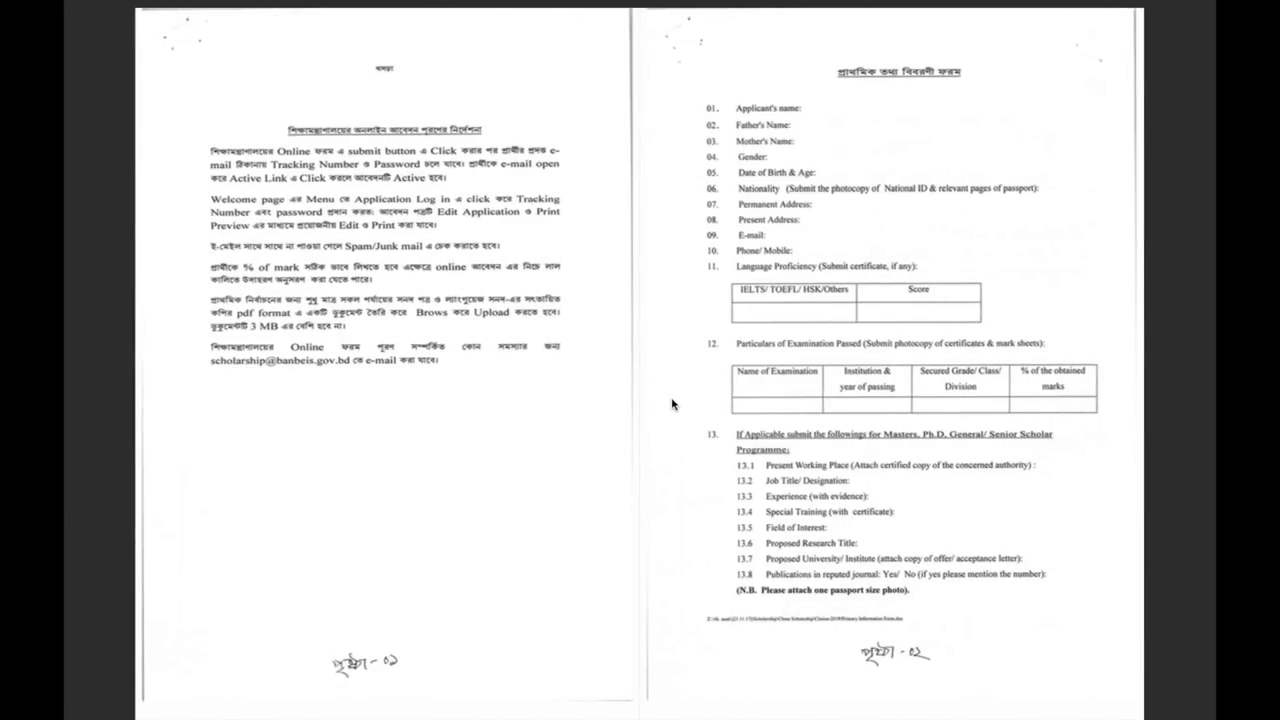
key("ctrl+Right")
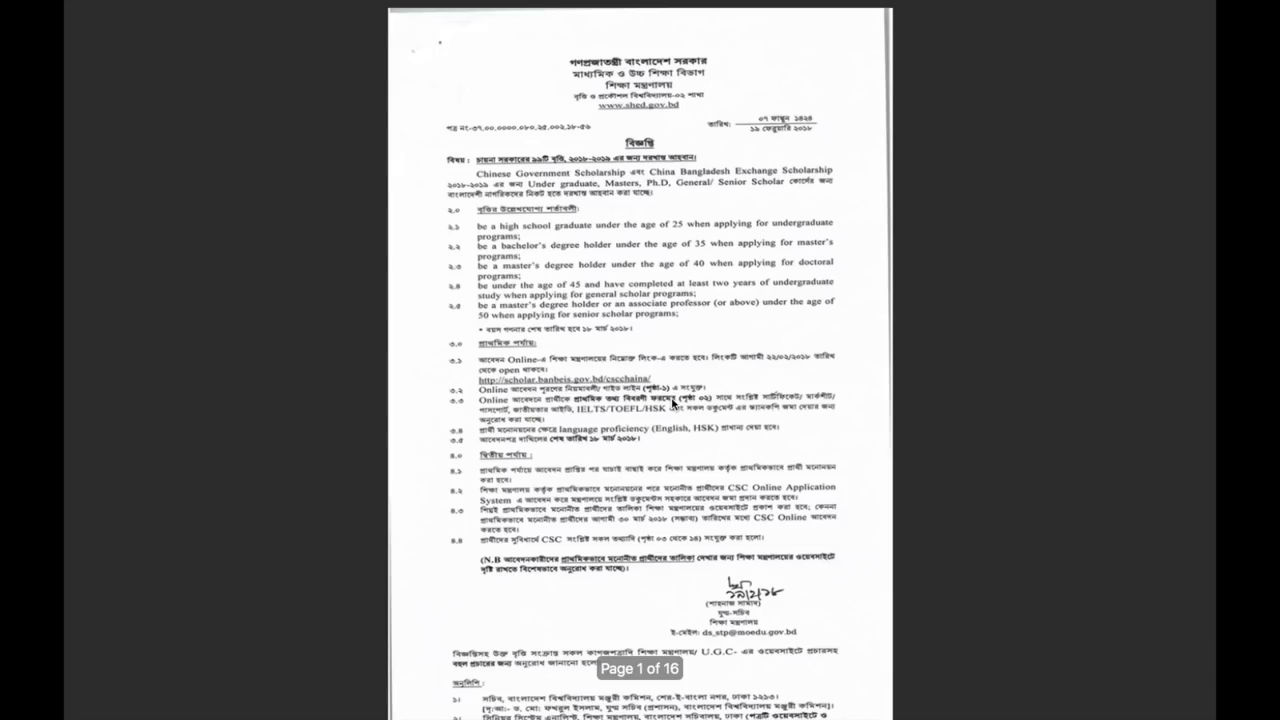
scroll(673, 403, "up", 3)
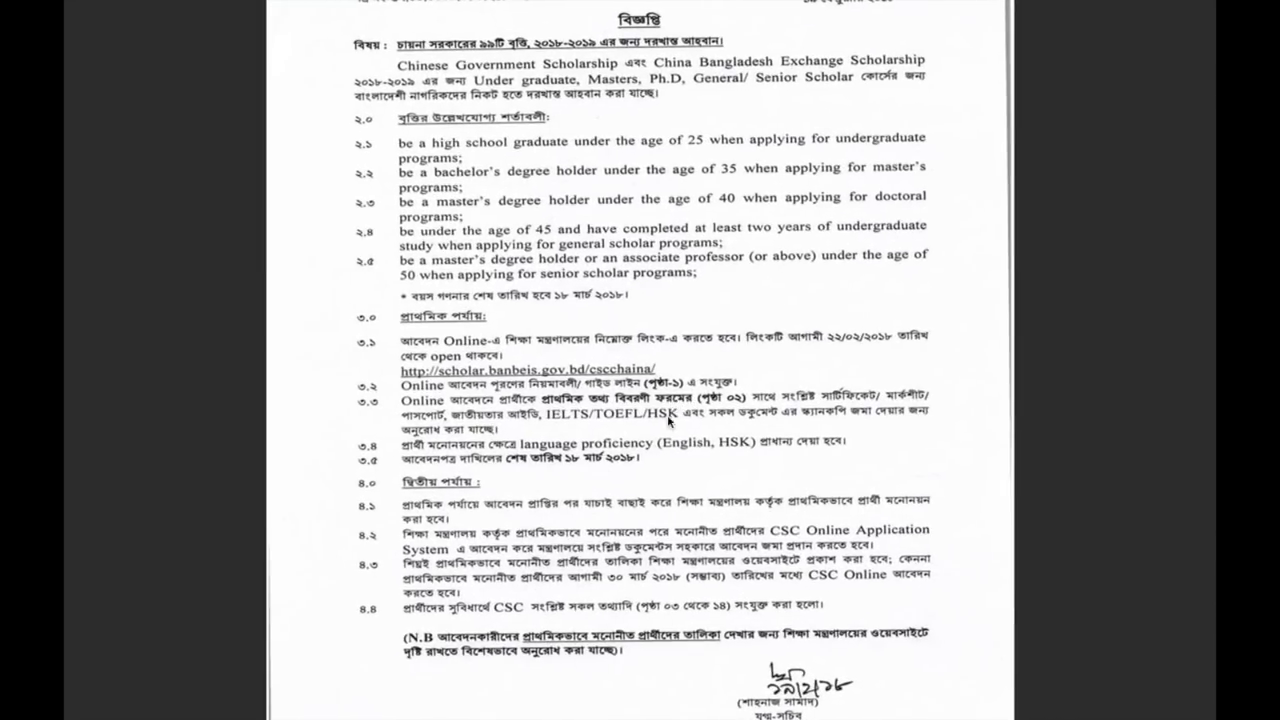
scroll(616, 584, "down", 3)
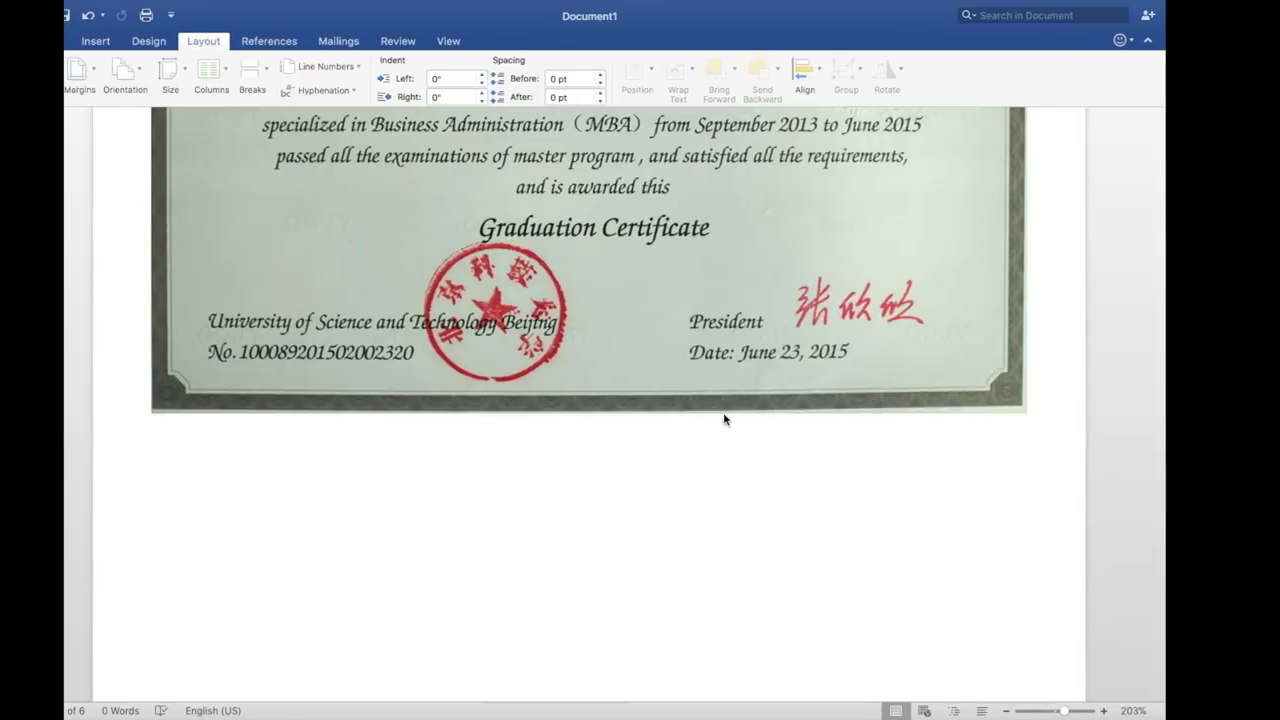
- Scroll through the certificates document to check its pages
scroll(723, 414, "up", 5)
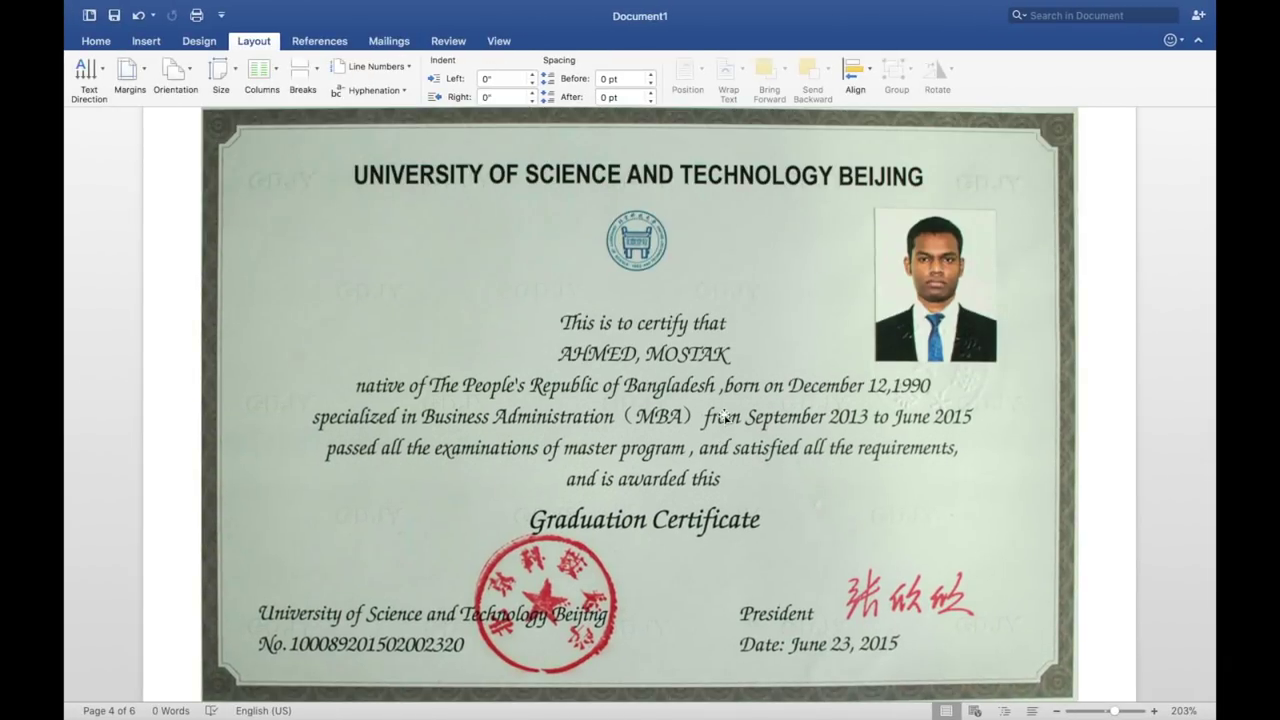
scroll(723, 414, "up", 8)
scroll(728, 419, "down", 15)
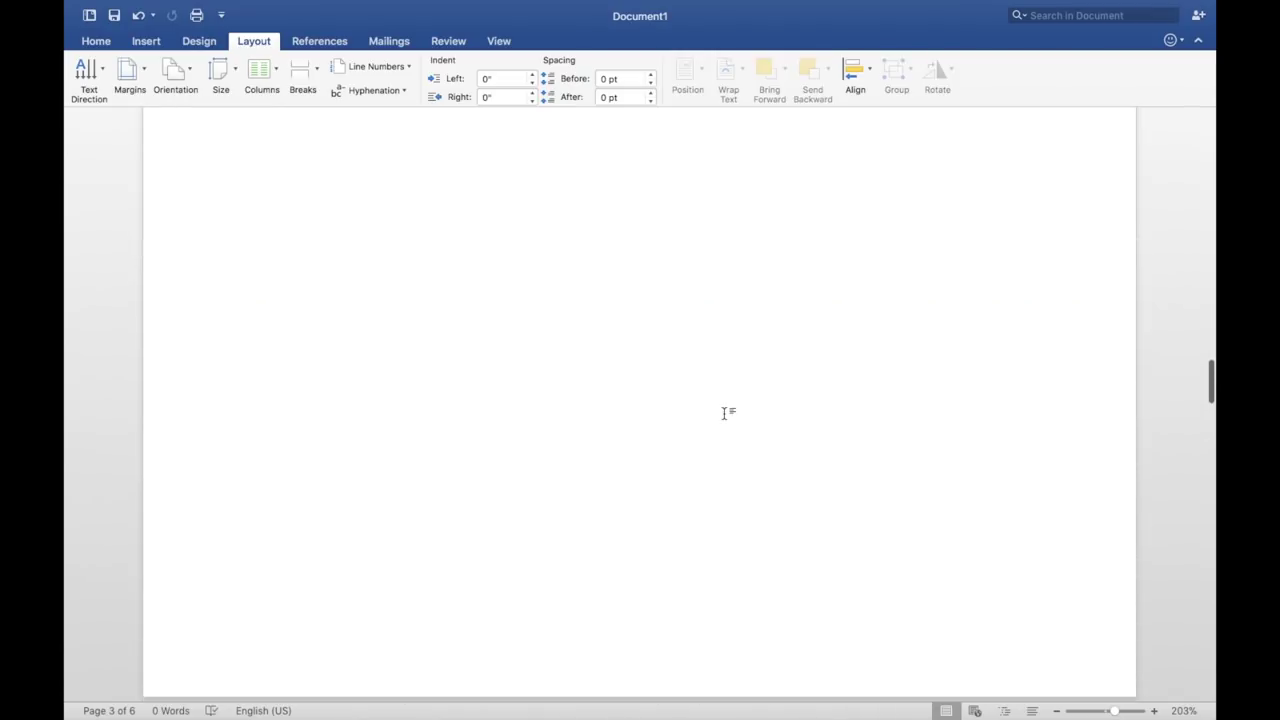
scroll(728, 419, "down", 10)
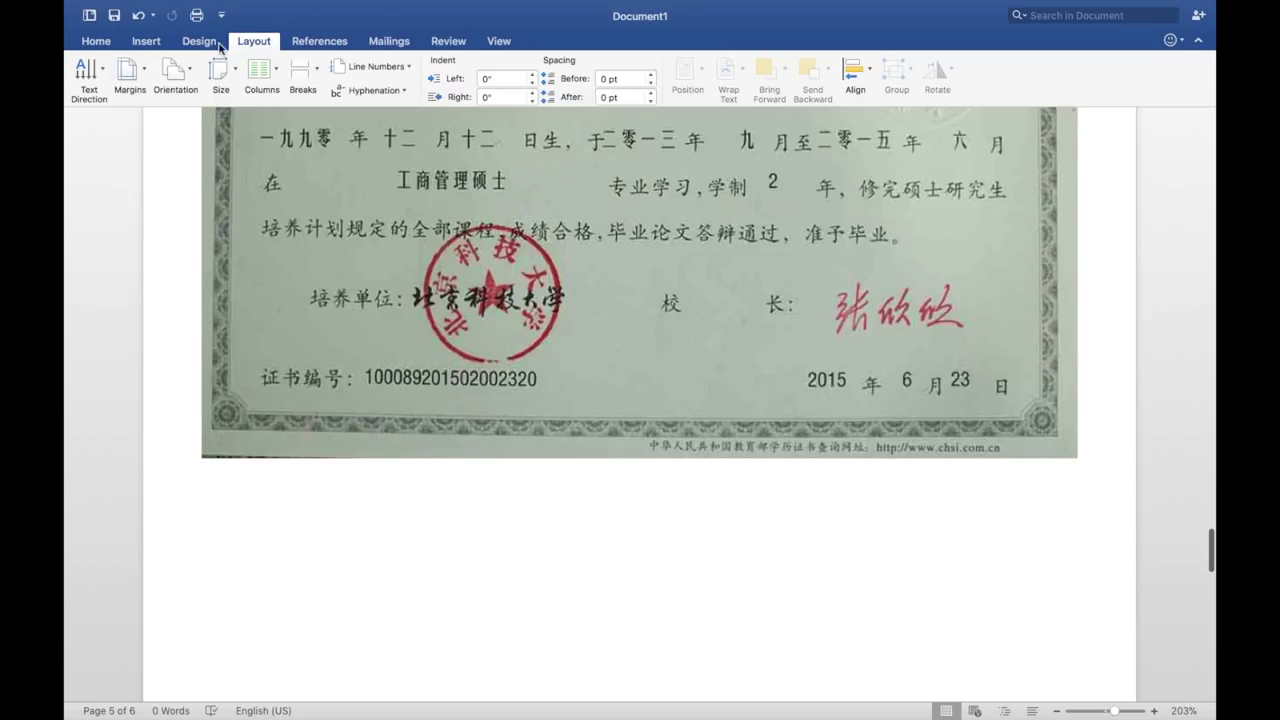
- Export Document1 as a PDF to the Desktop, named after the applicant
mouse_move(125, 5)
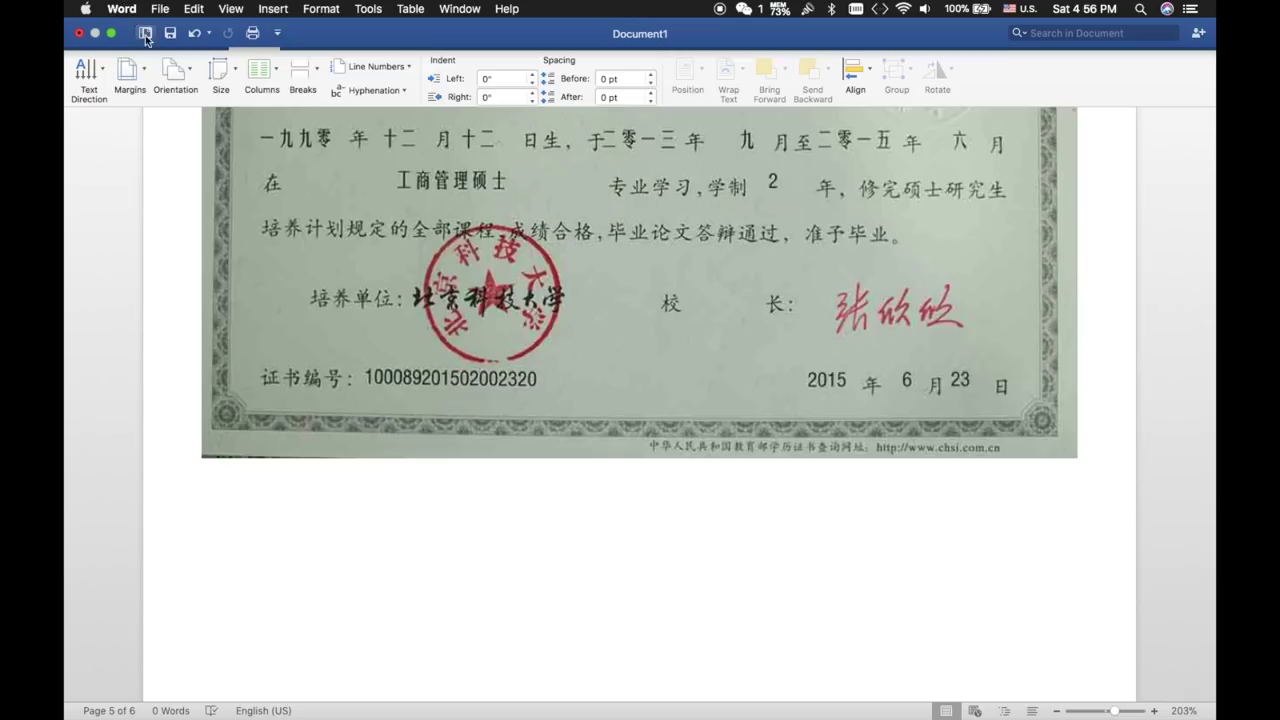
left_click(161, 10)
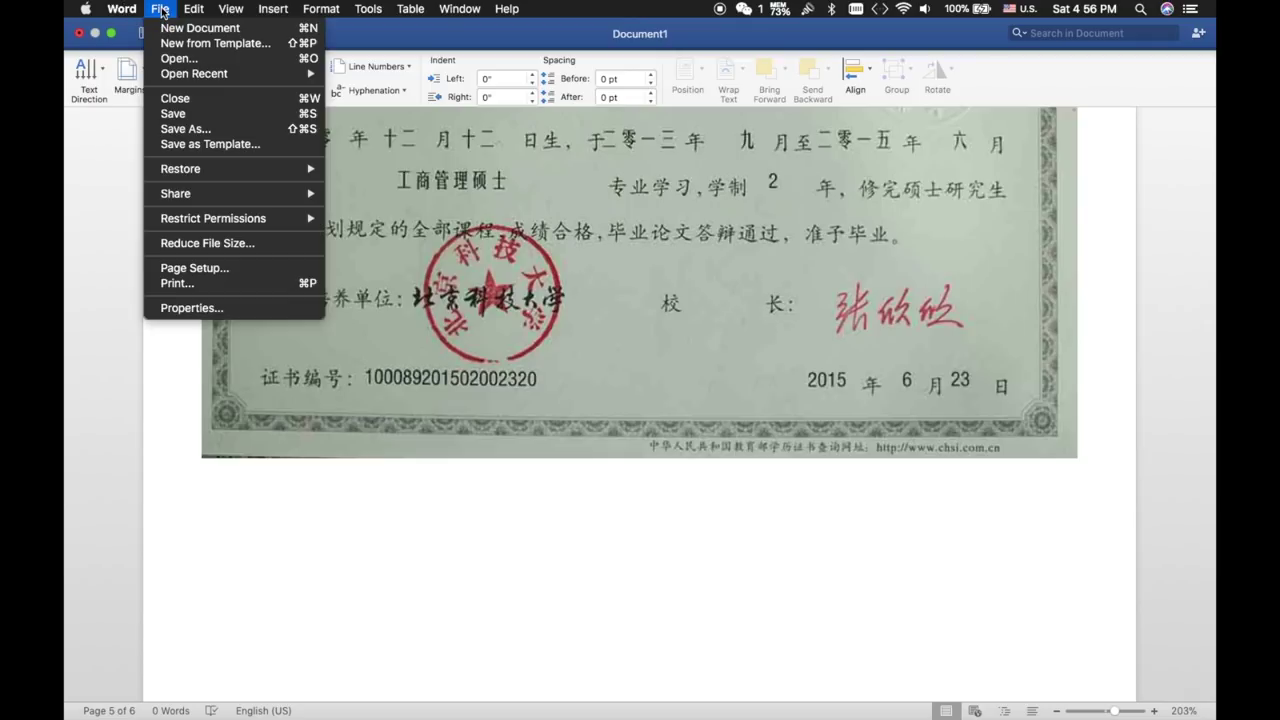
left_click(187, 129)
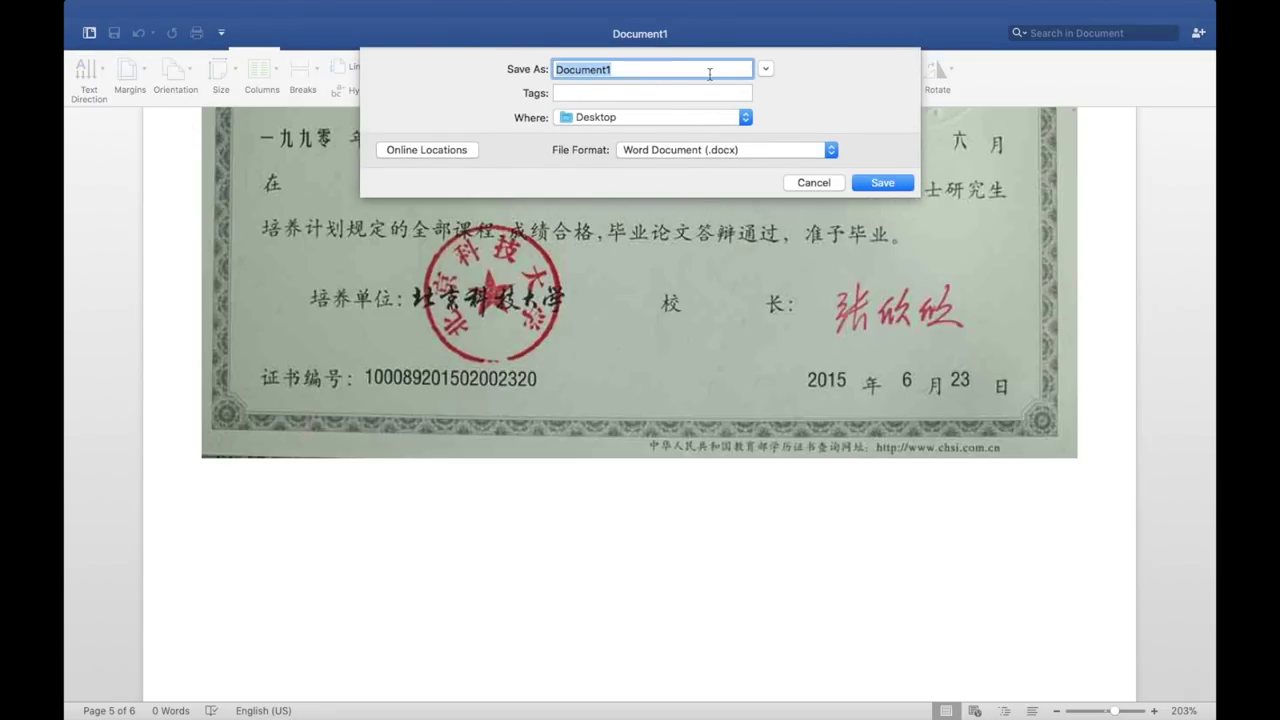
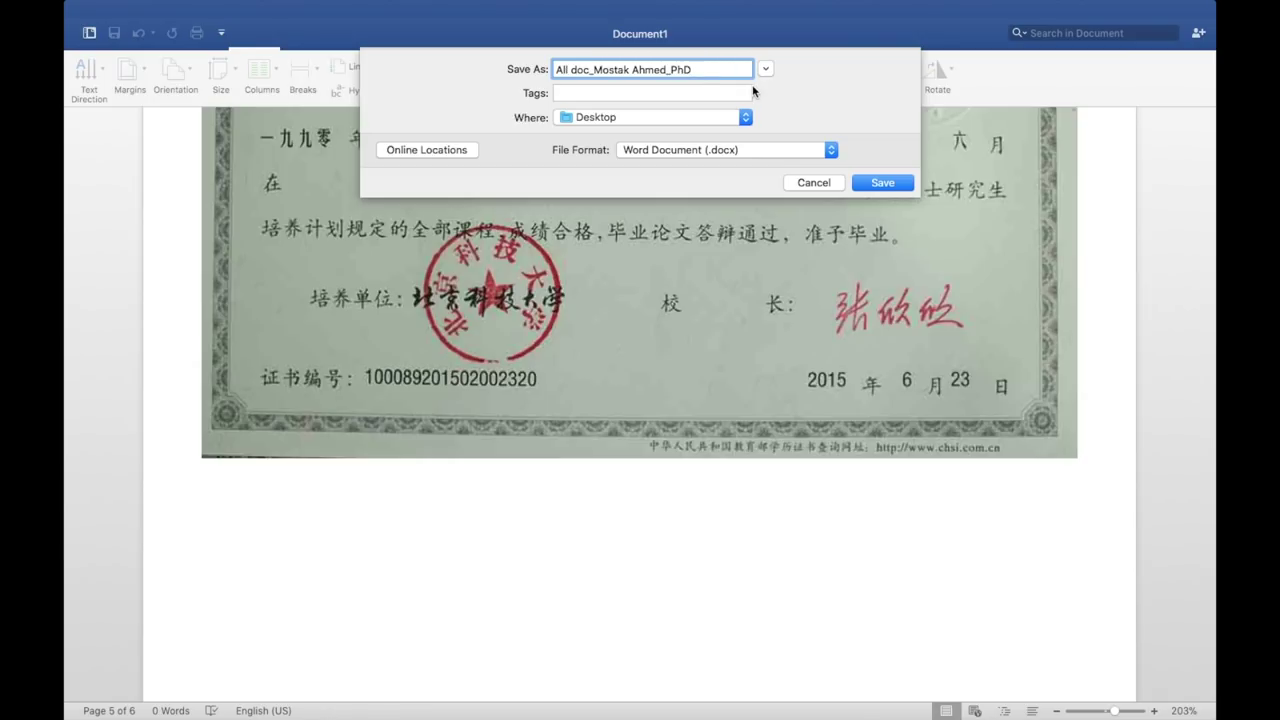
left_click(757, 153)
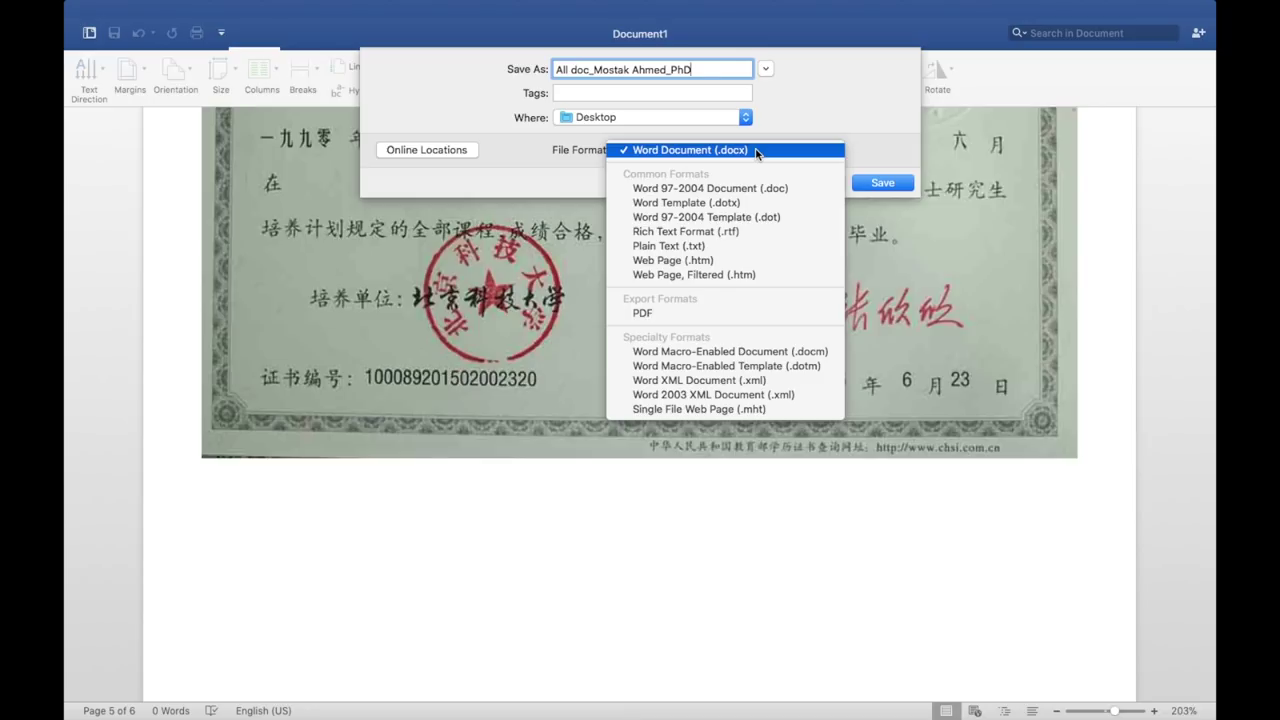
left_click(718, 314)
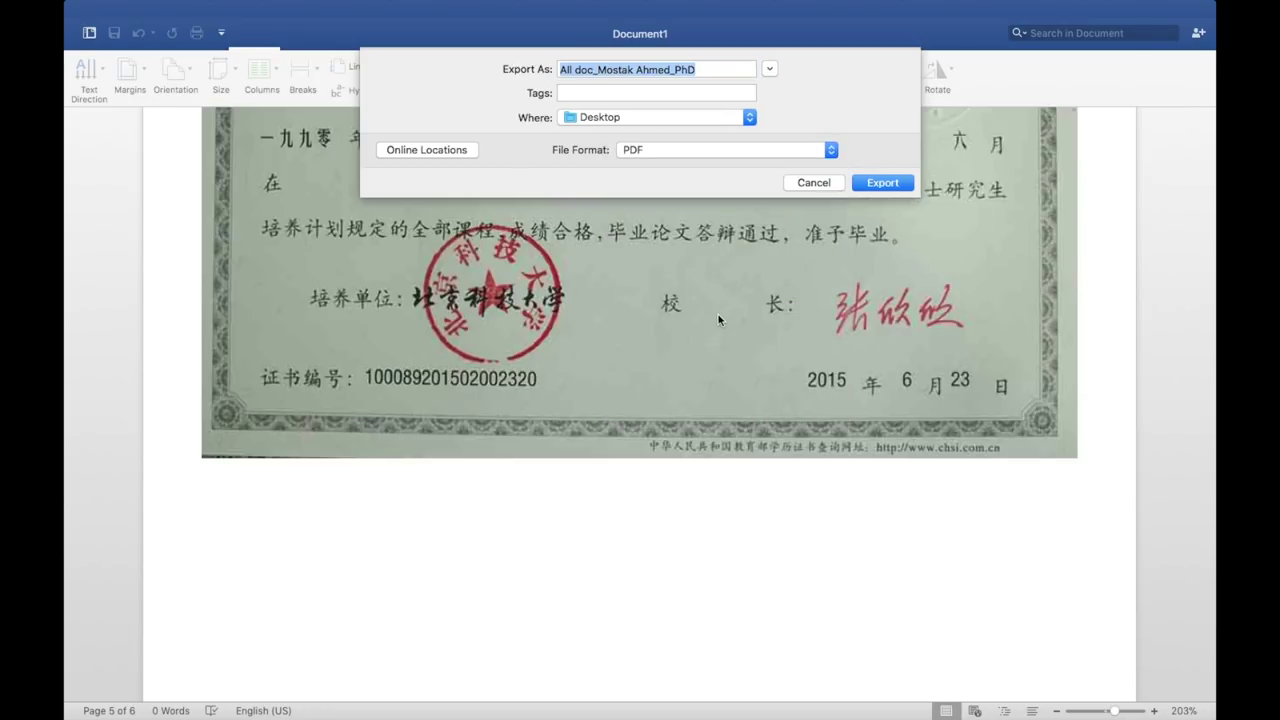
left_click(882, 183)
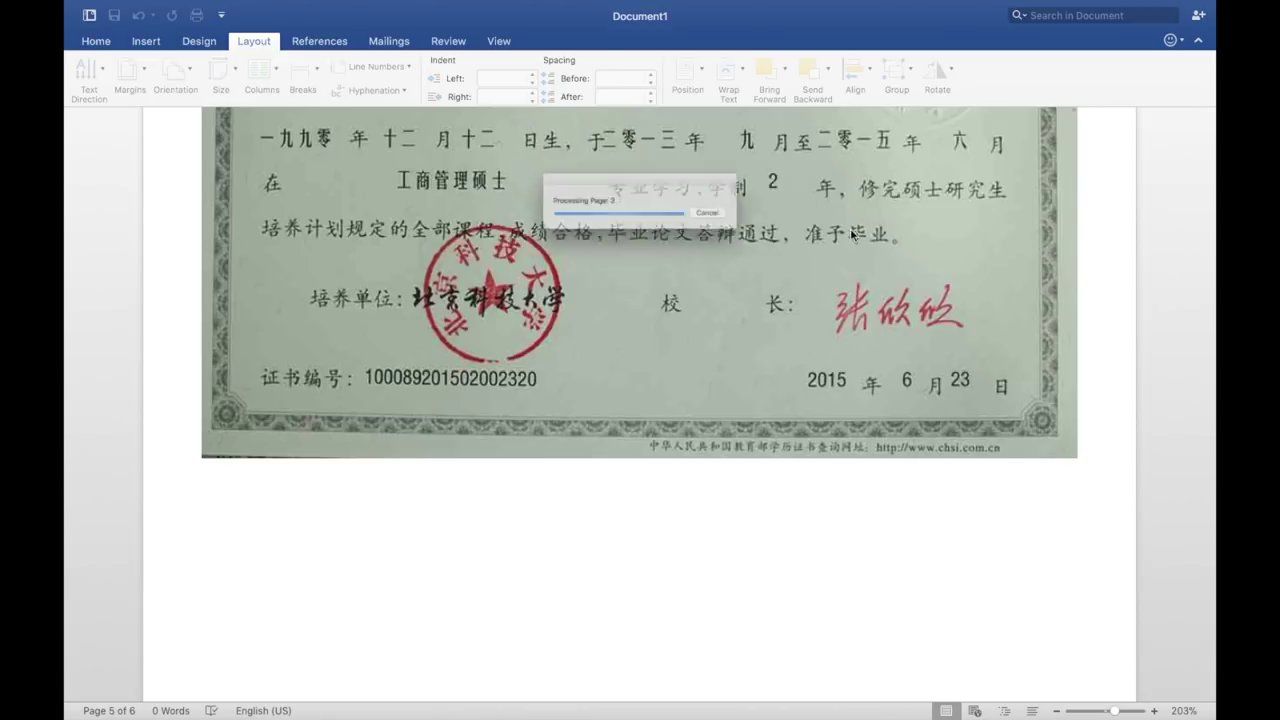
key("ctrl+Left")
key("ctrl+Left")
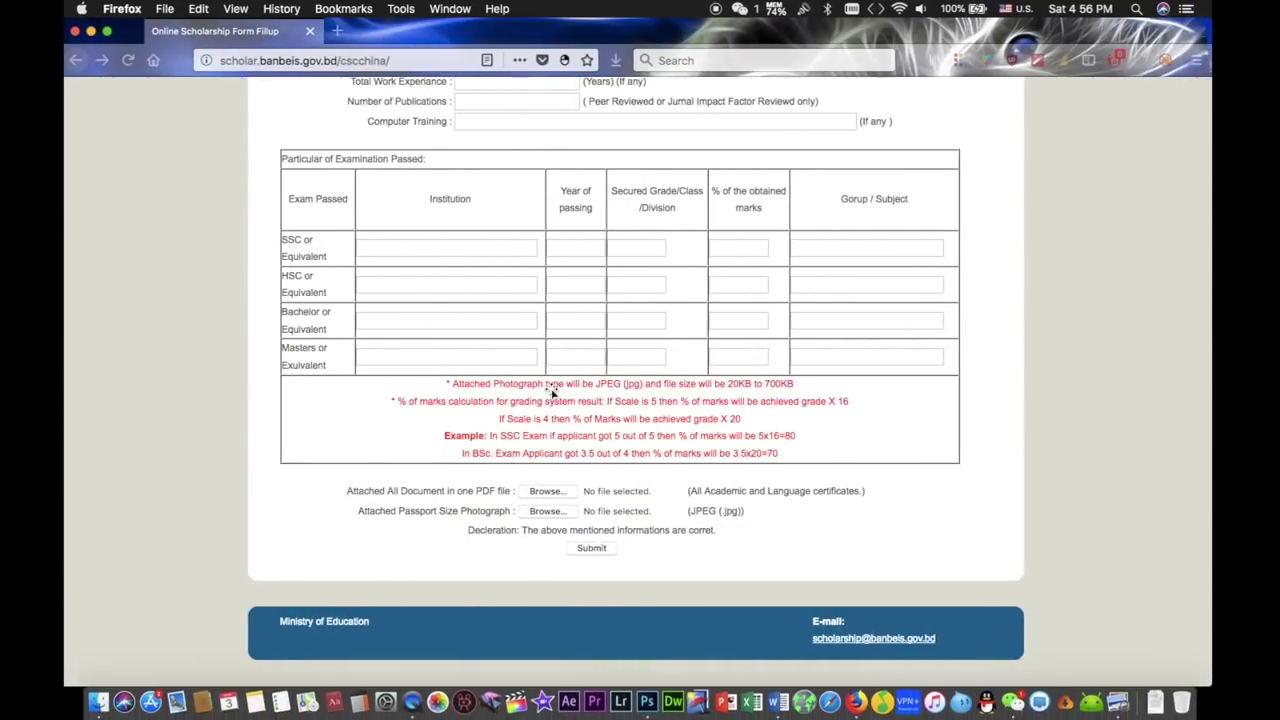
- Quick Look the exported certificates PDF on the Desktop, scroll its pages, then close it
key("ctrl+Right")
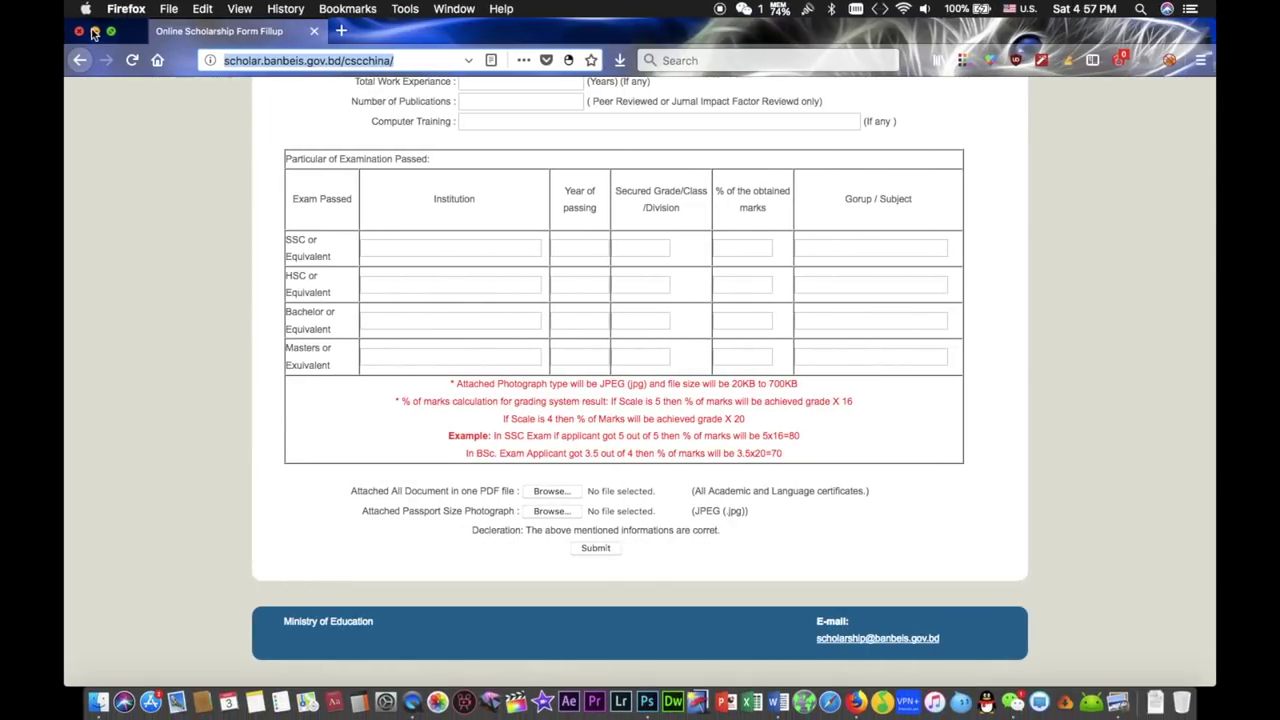
key("ctrl+Right")
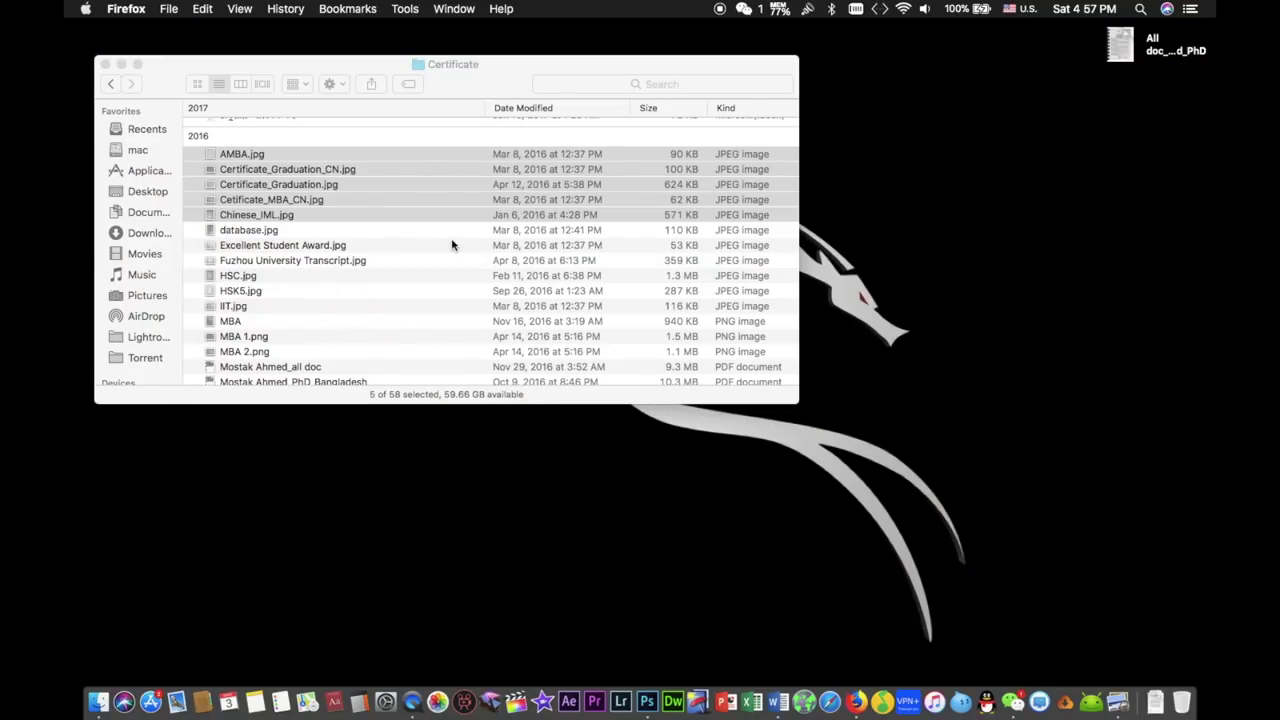
left_click(121, 65)
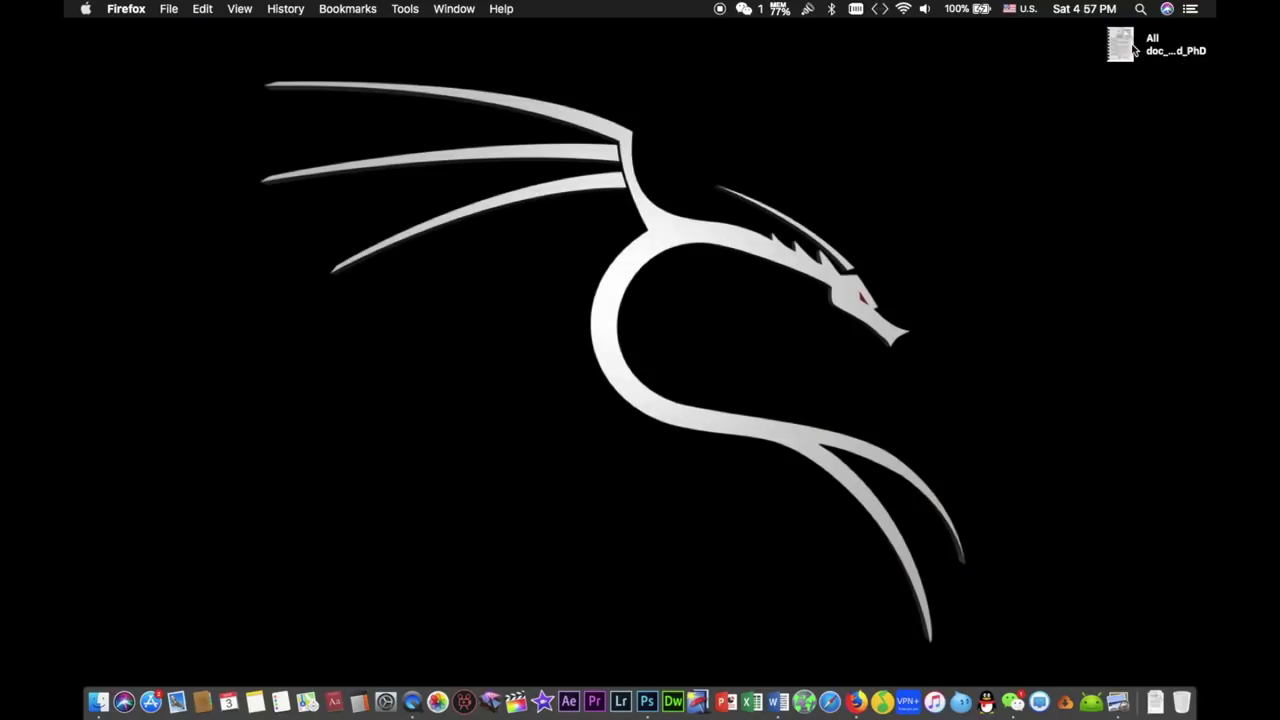
left_click(1121, 46)
key("space")
scroll(677, 346, "down", 15)
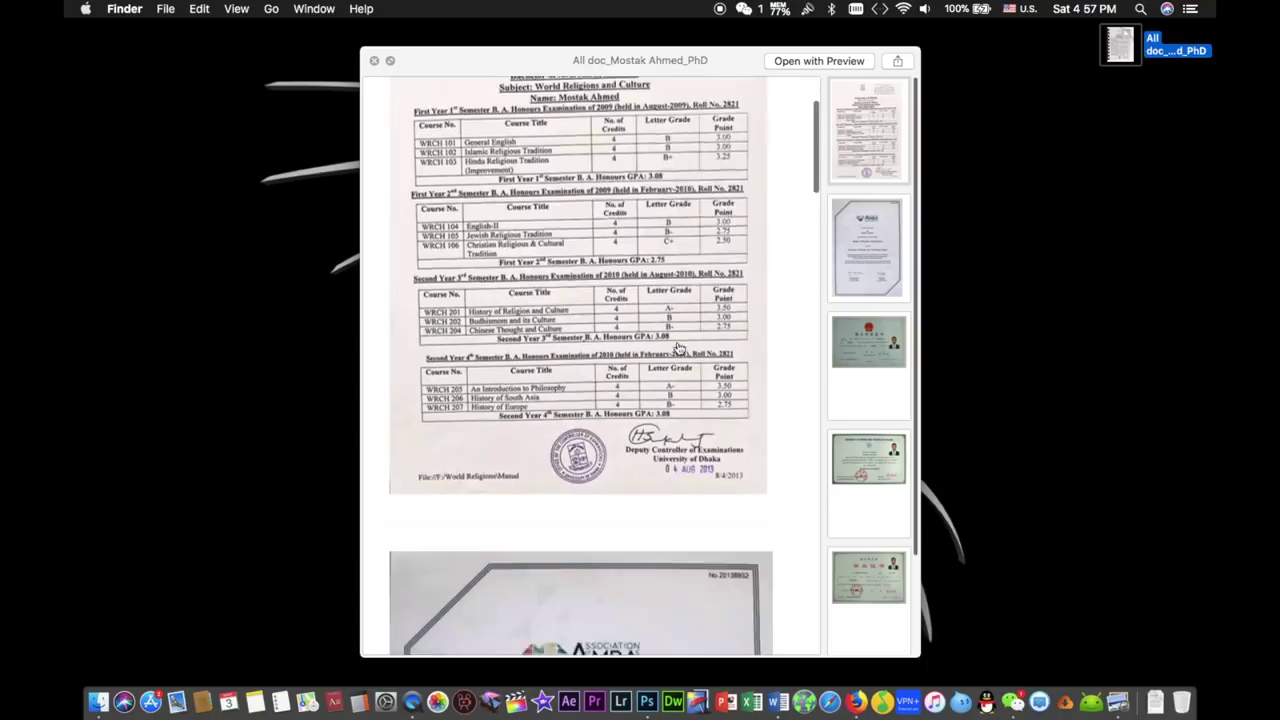
scroll(677, 348, "down", 20)
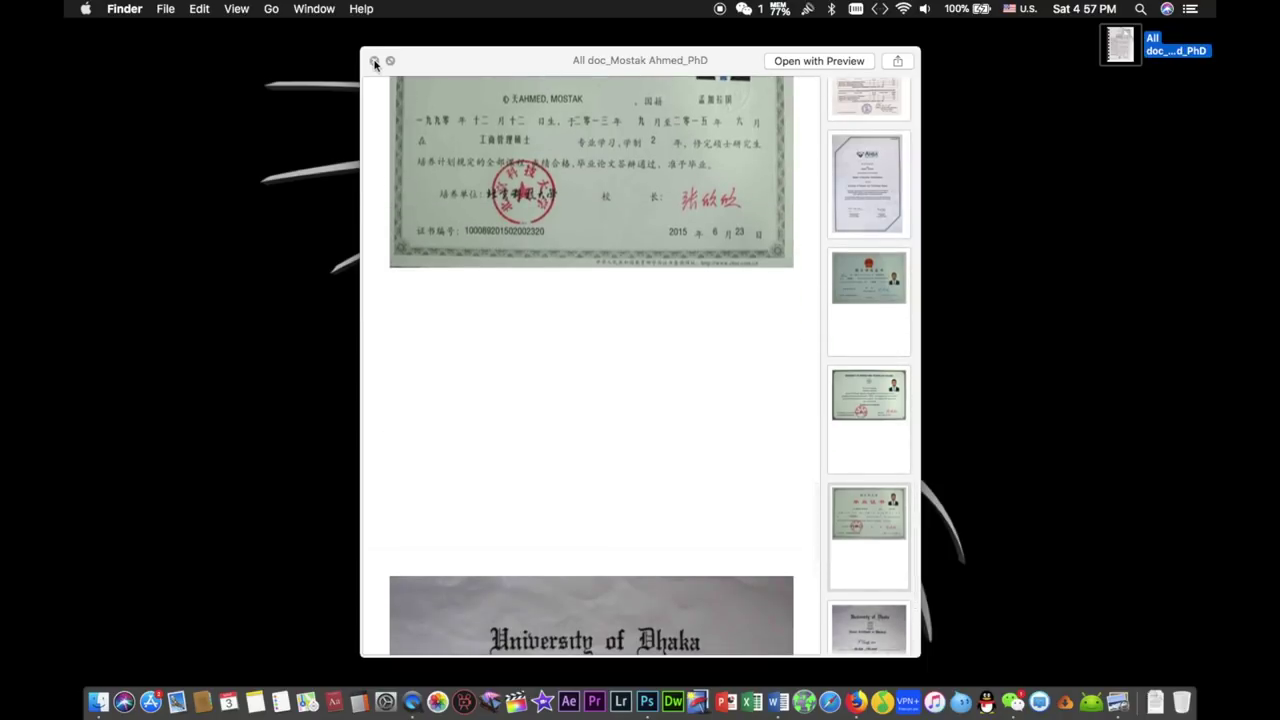
left_click(374, 60)
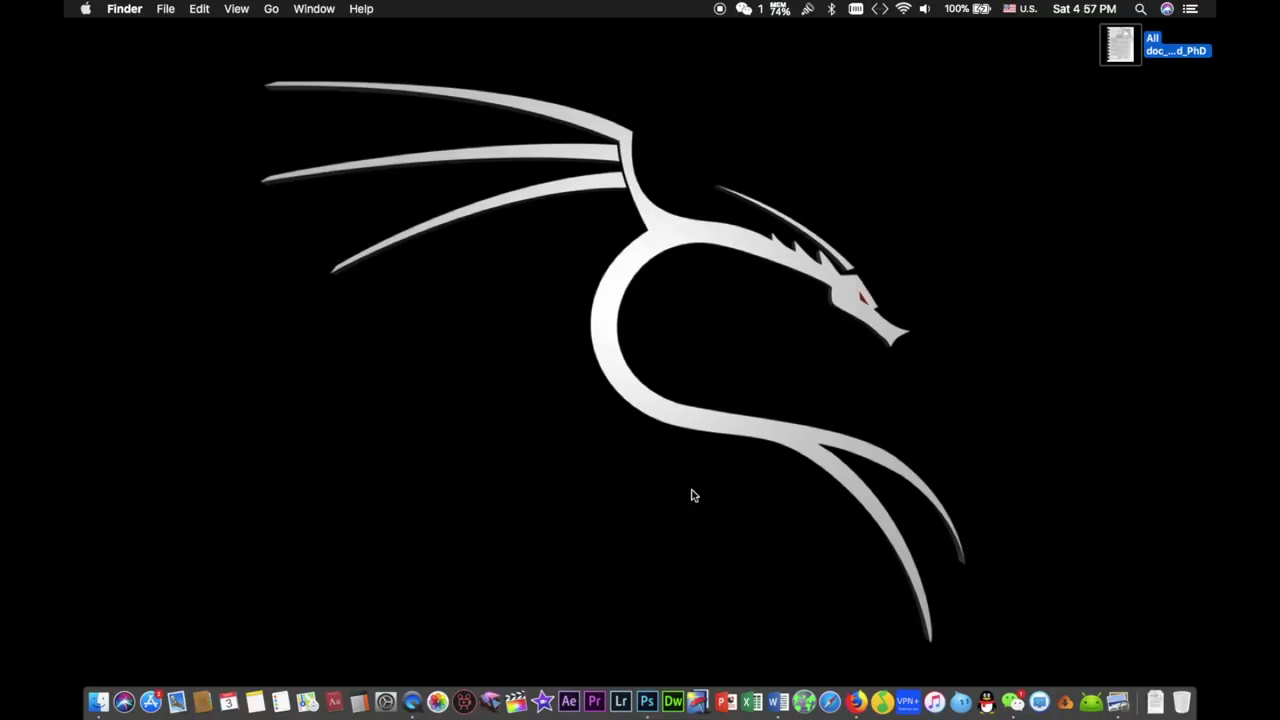
left_click(850, 700)
- Set Program Name to Doctoral and enter Management as the subject
scroll(628, 330, "up", 10)
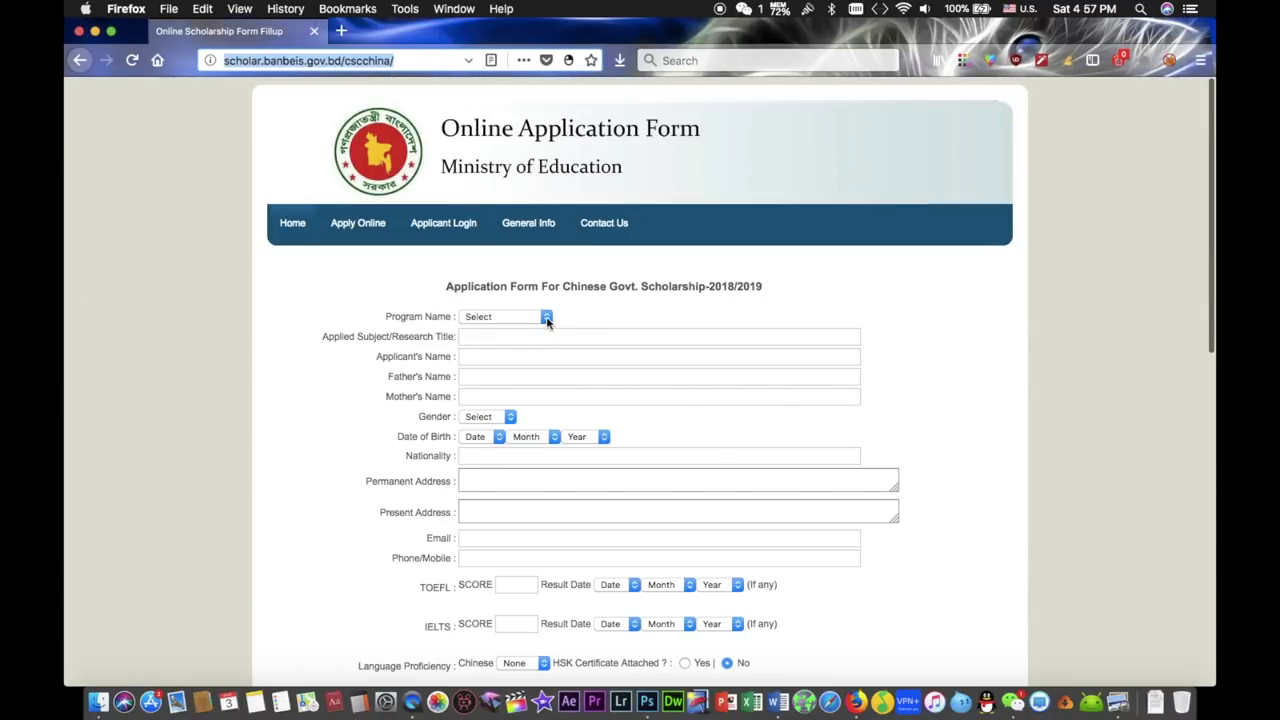
left_click(546, 317)
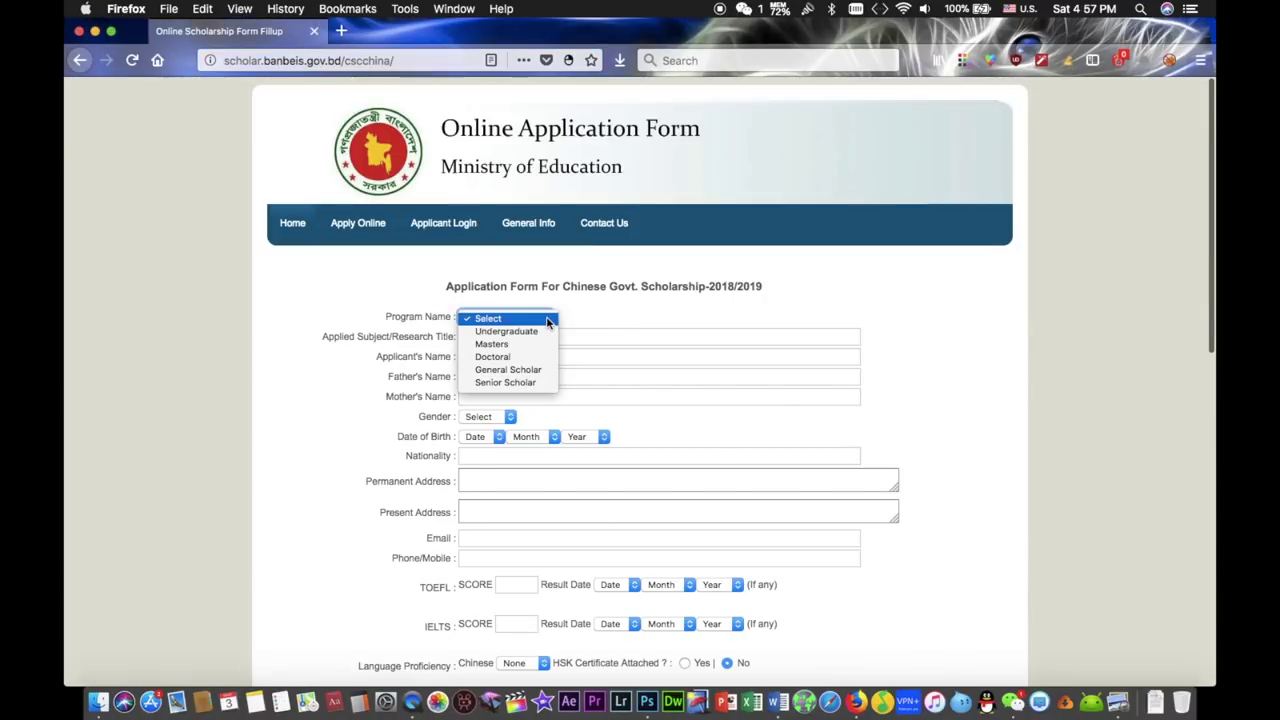
left_click(502, 359)
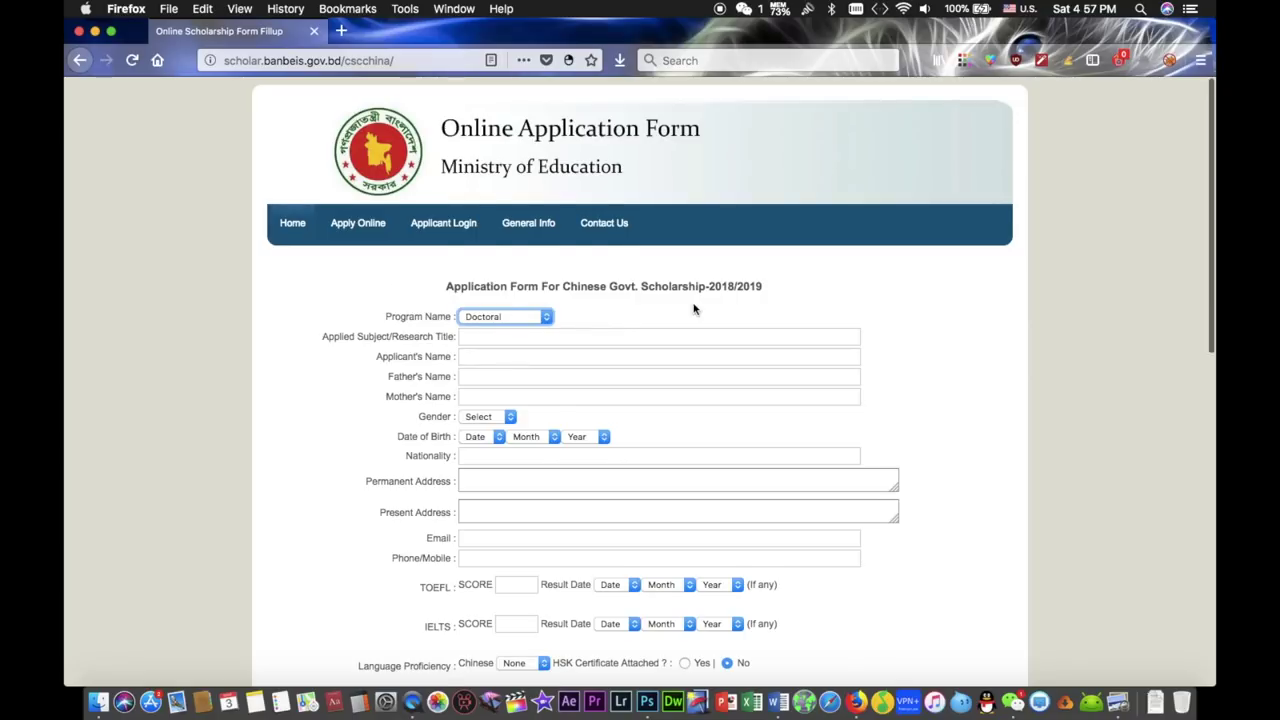
scroll(692, 305, "down", 2)
left_click(547, 256)
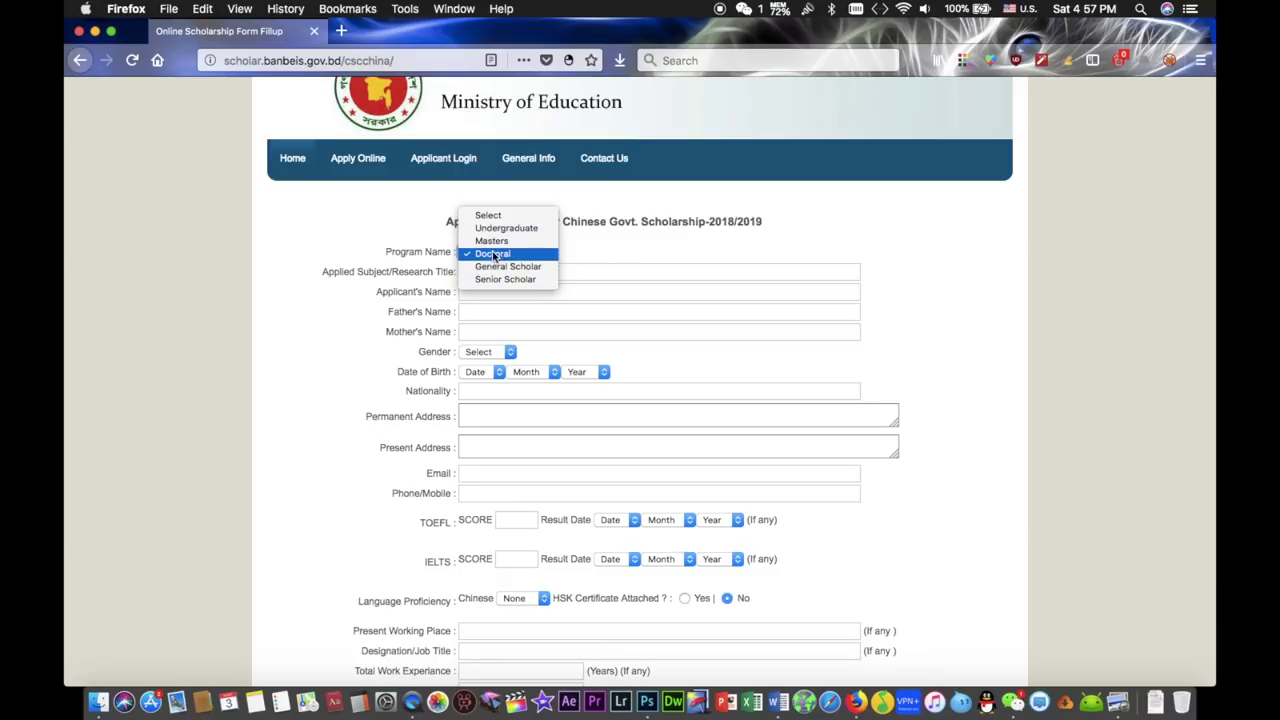
left_click(658, 250)
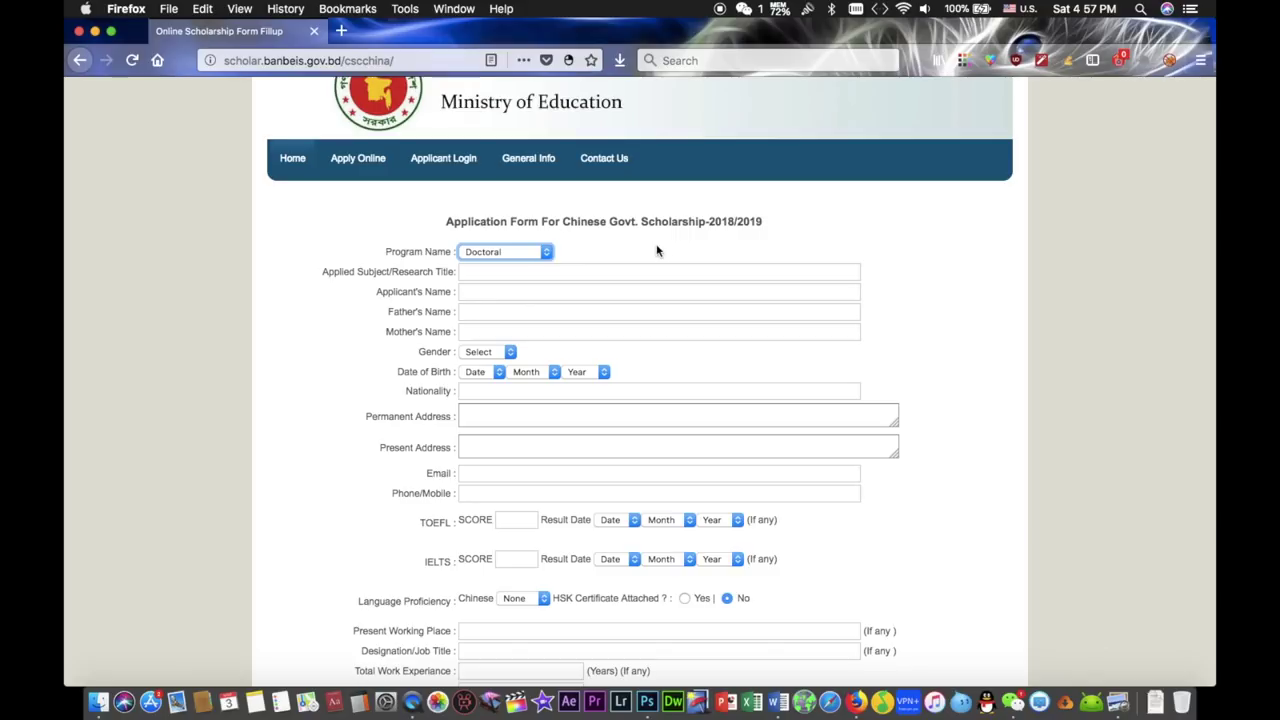
left_click(511, 273)
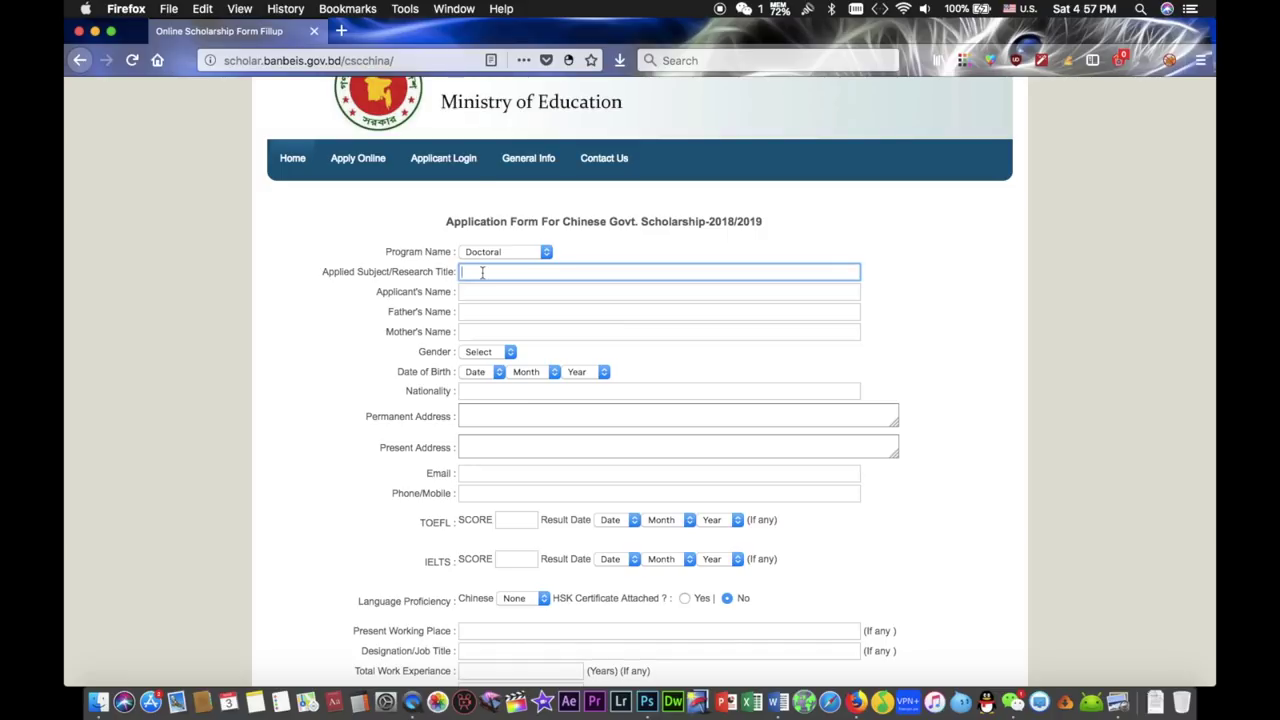
type("Management")
- Fill in the applicant's name from autocomplete, plus placeholder father's and mother's names
left_click(500, 294)
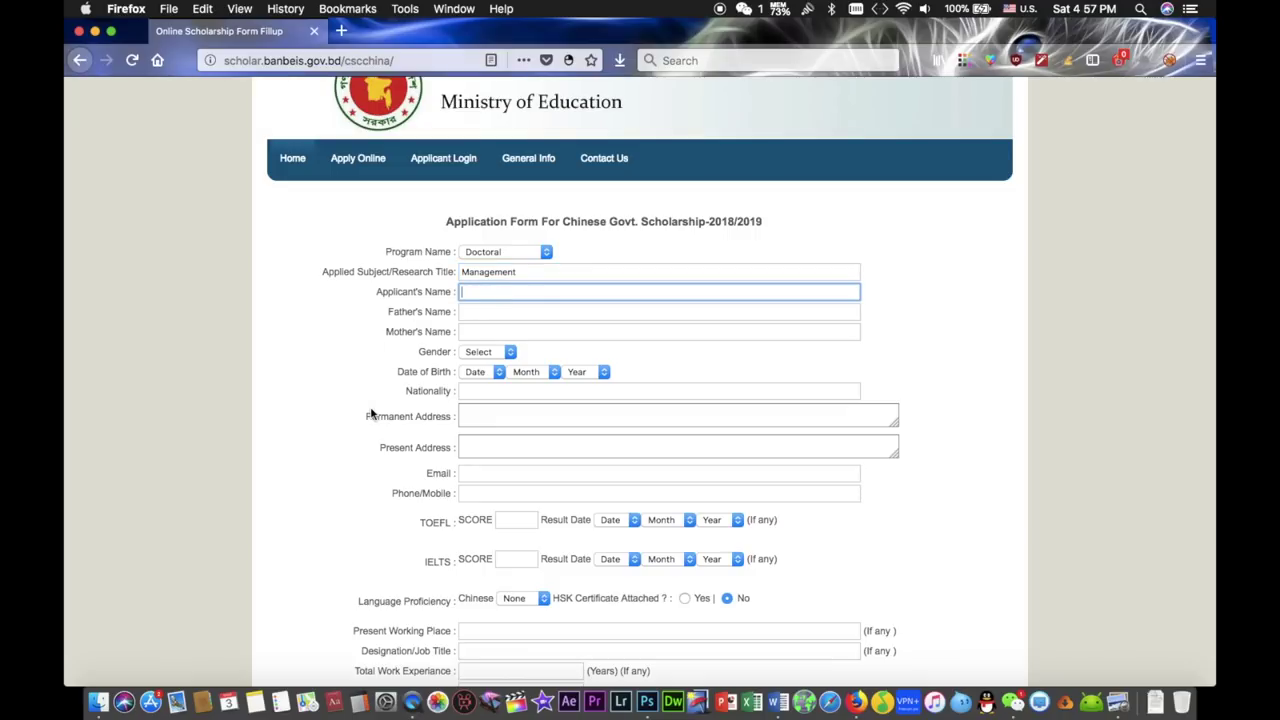
type("Mostak")
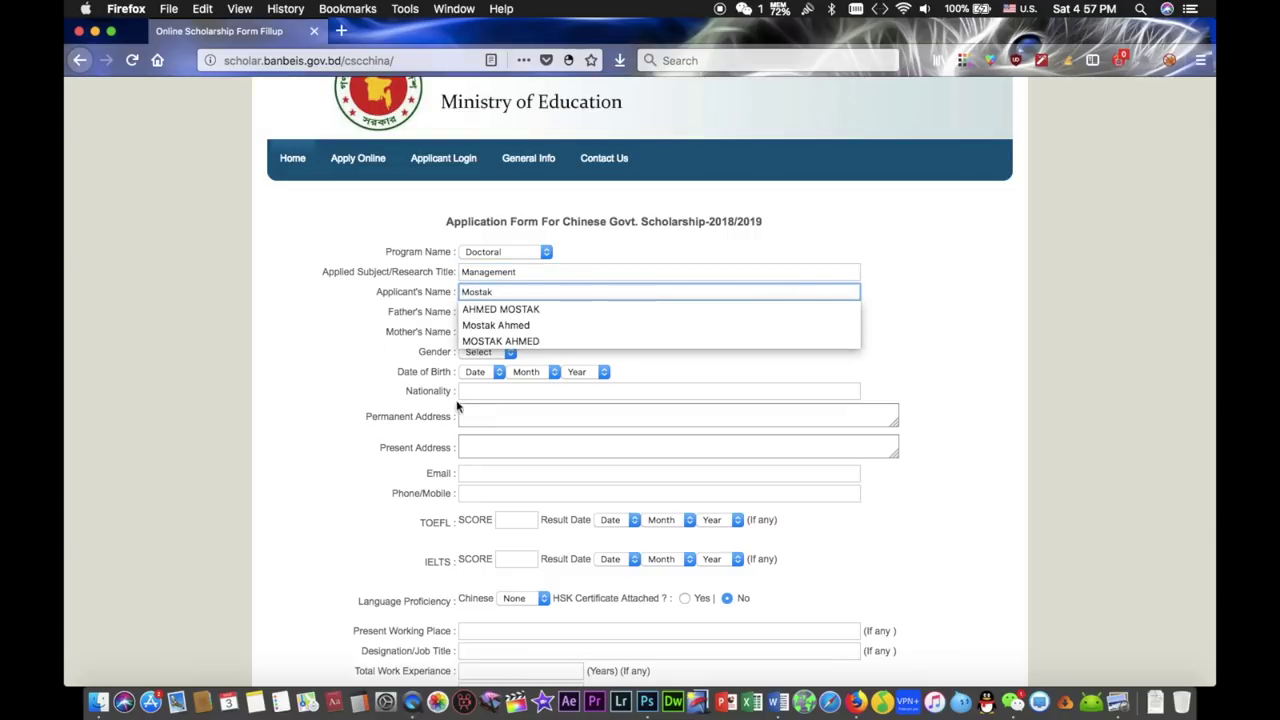
left_click(534, 309)
left_click(478, 311)
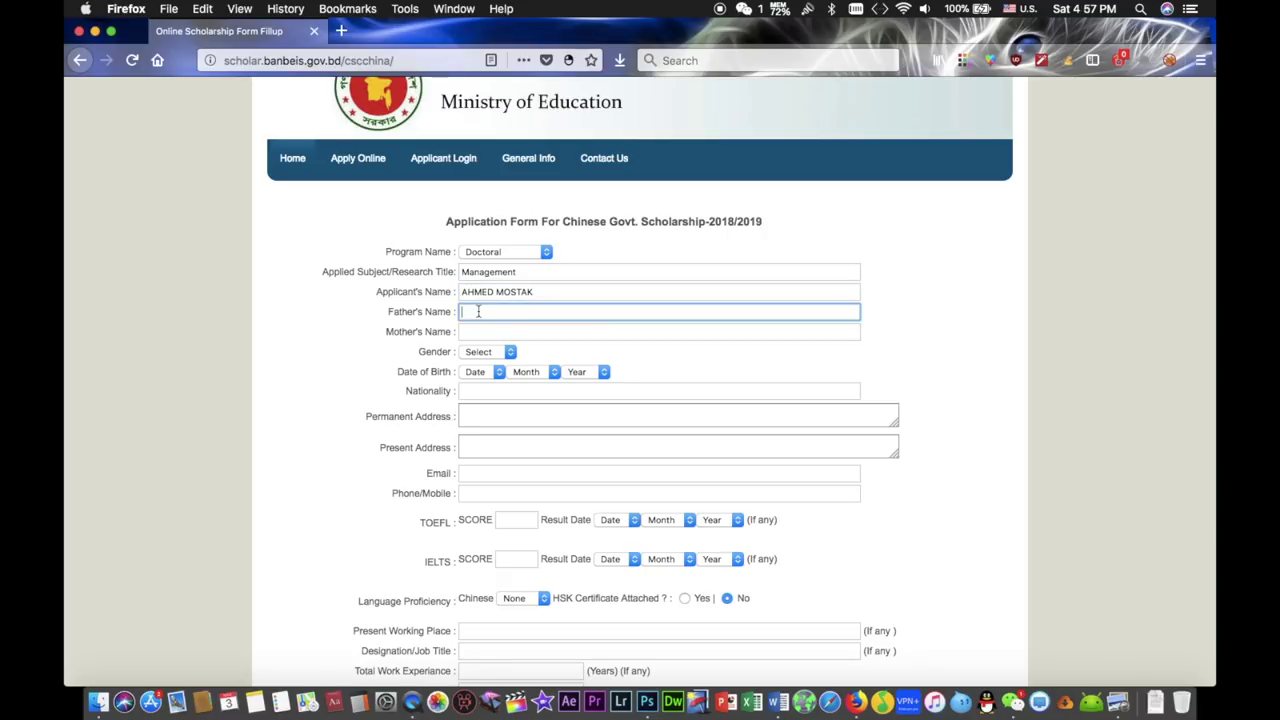
left_click(478, 311)
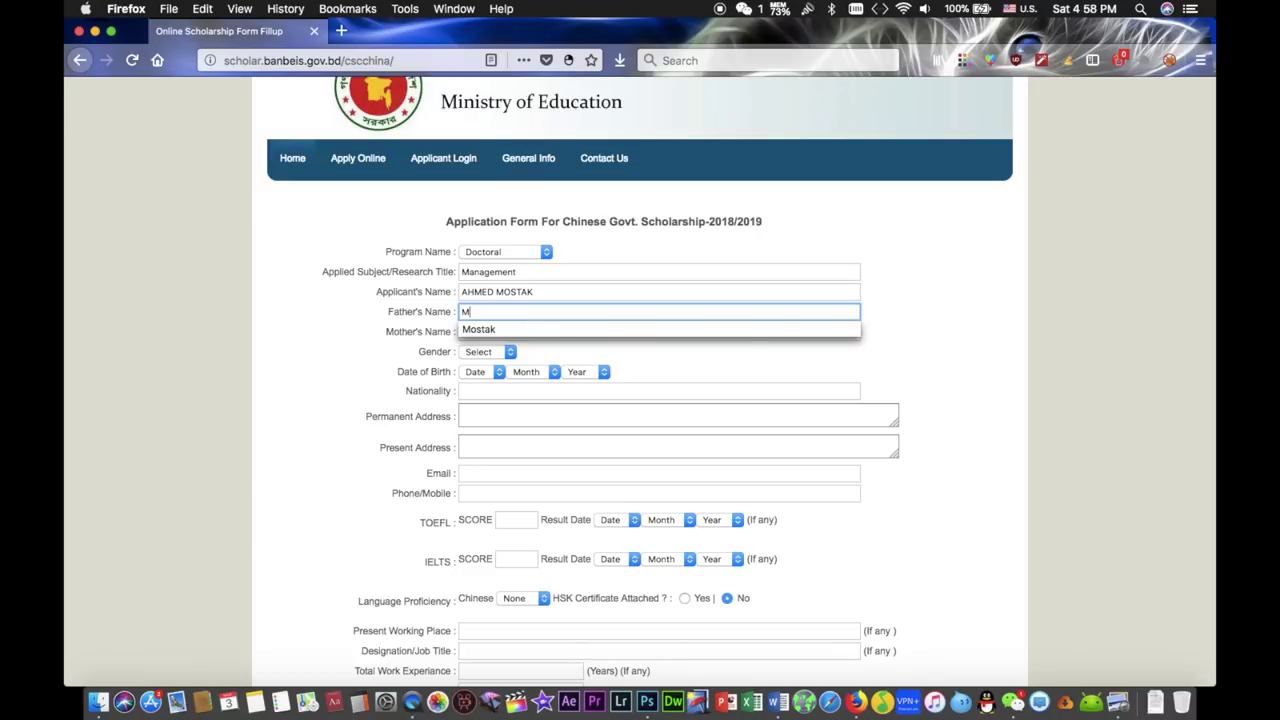
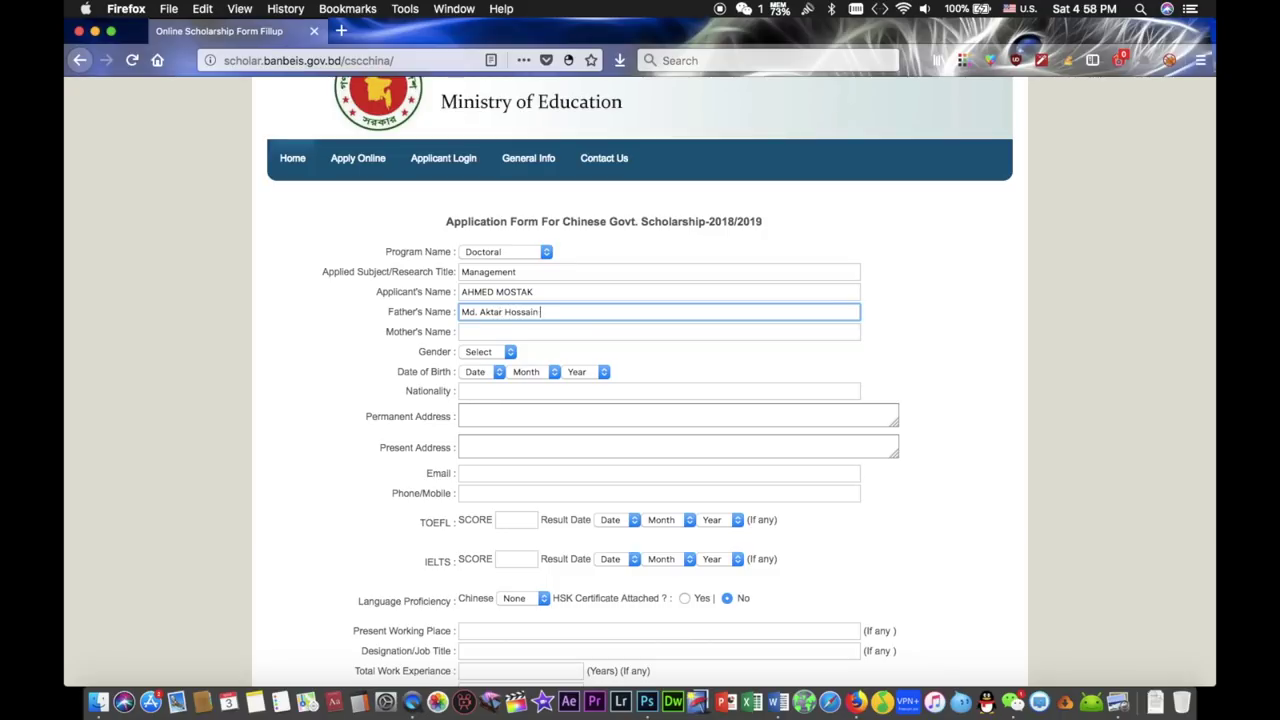
left_click(553, 331)
type("hdghafbjvbafjbvjhadf")
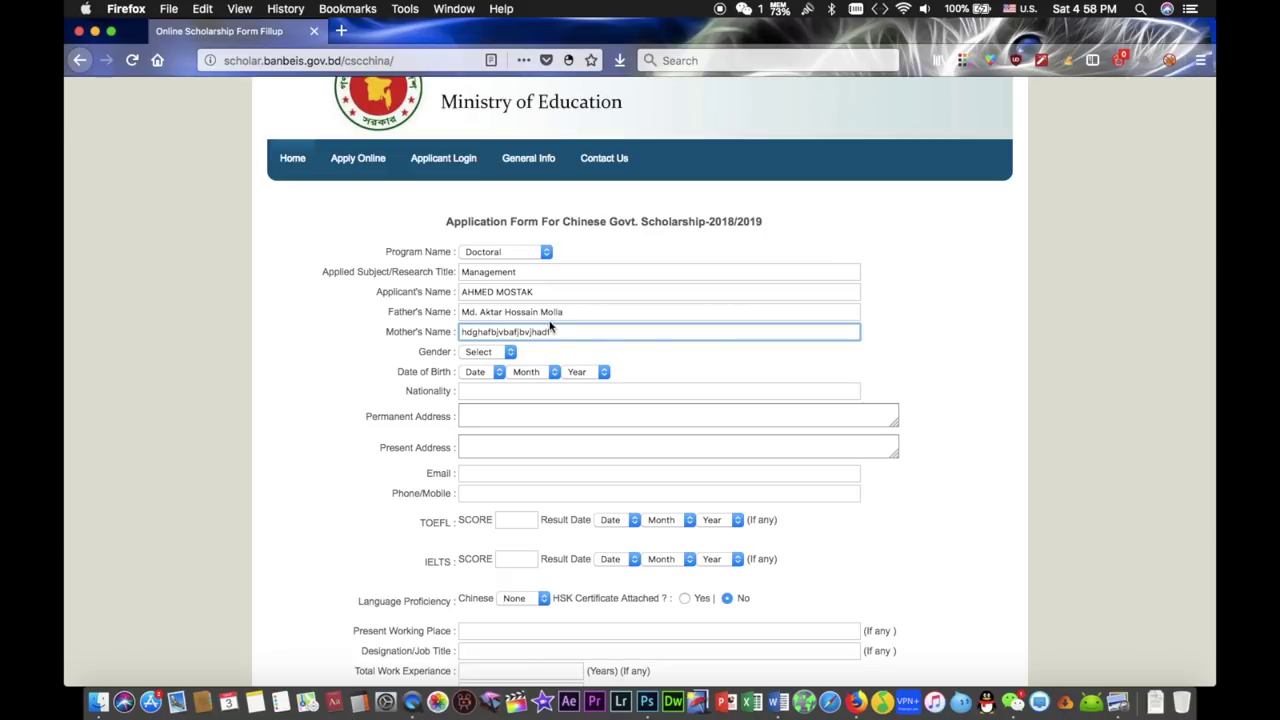
left_click_drag(580, 311, 449, 305)
type("jkbfsvbhfsdkhjvdbjv")
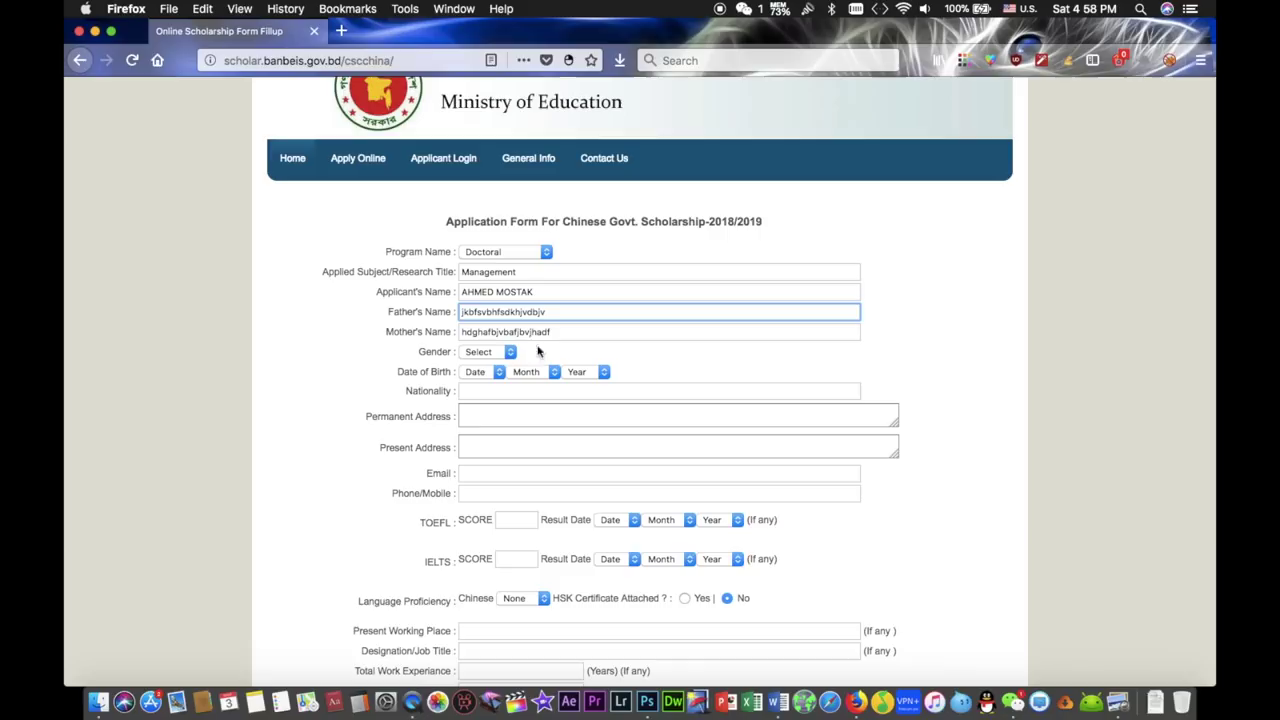
left_click(508, 354)
left_click(486, 367)
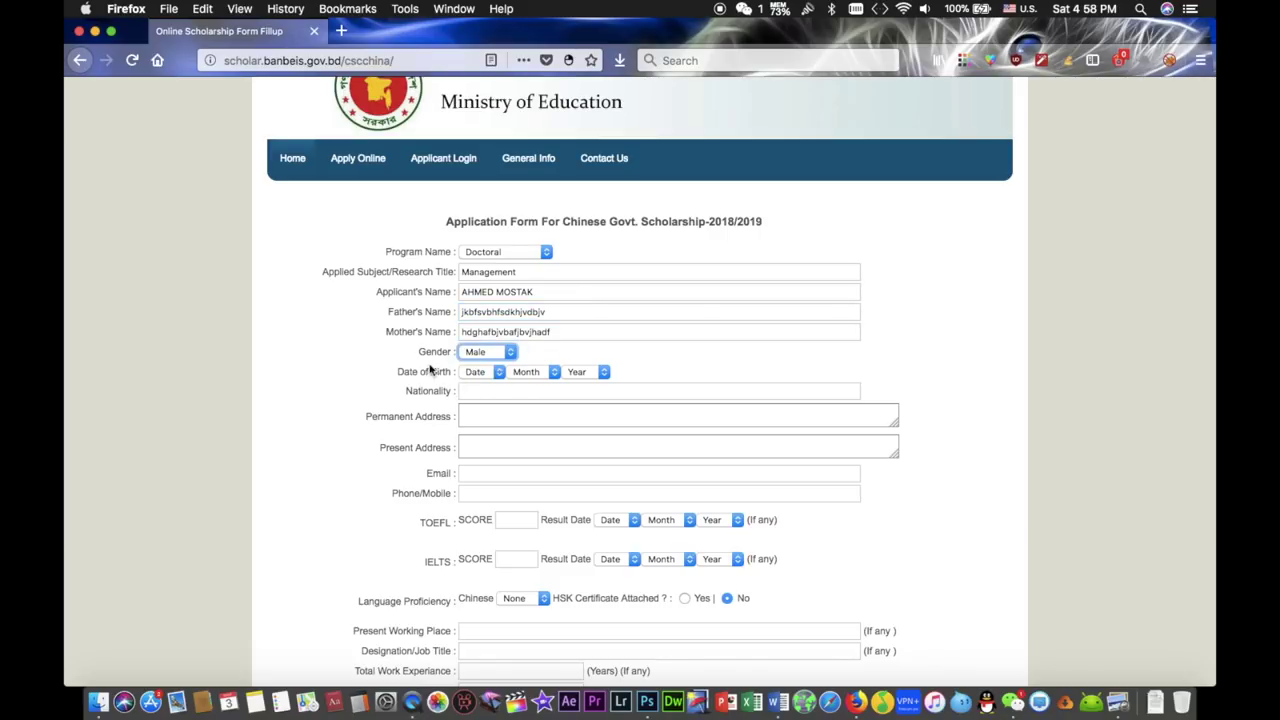
left_click(499, 371)
left_click(492, 460)
left_click(533, 372)
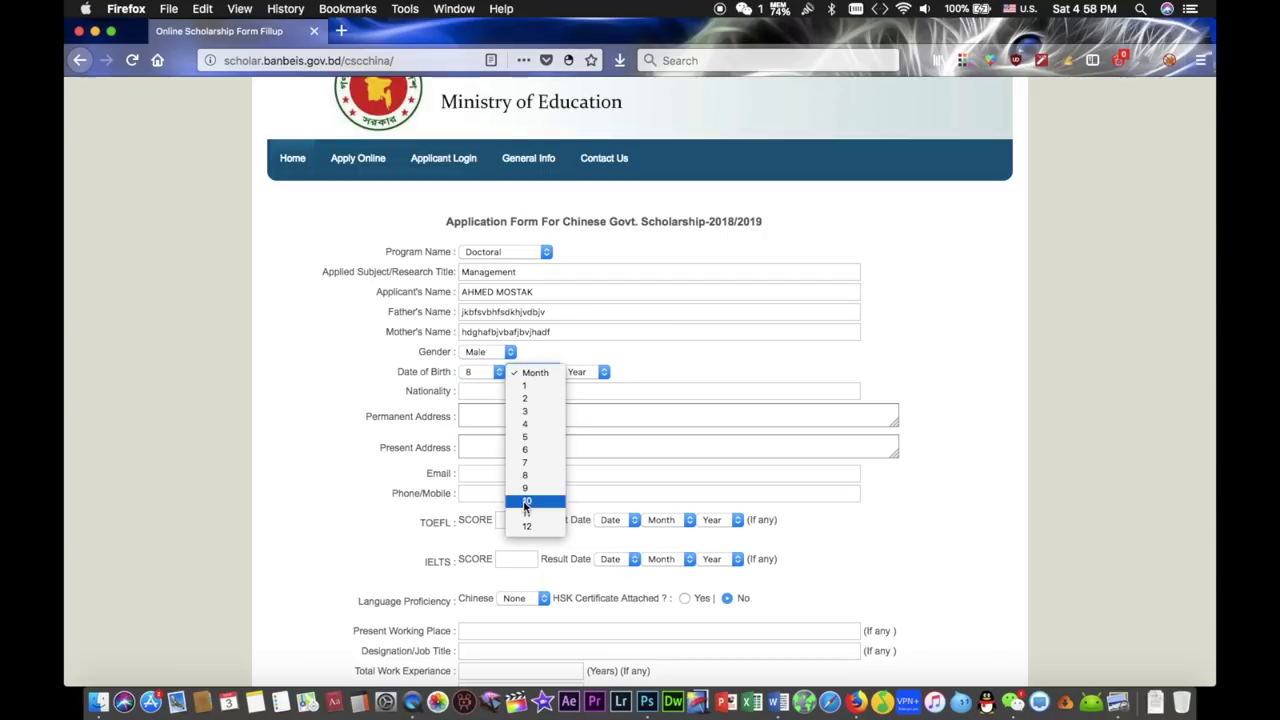
left_click(526, 500)
left_click(595, 372)
left_click(593, 489)
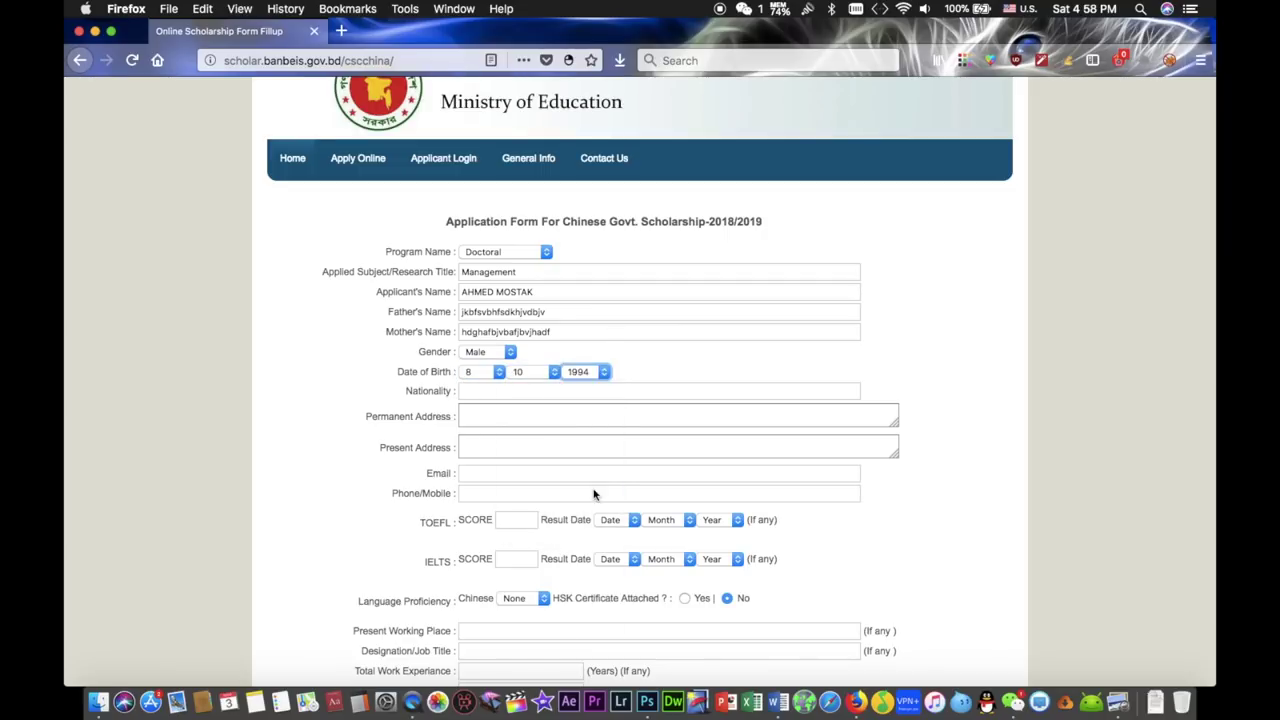
- Change the birth year to 1986
scroll(686, 386, "down", 1)
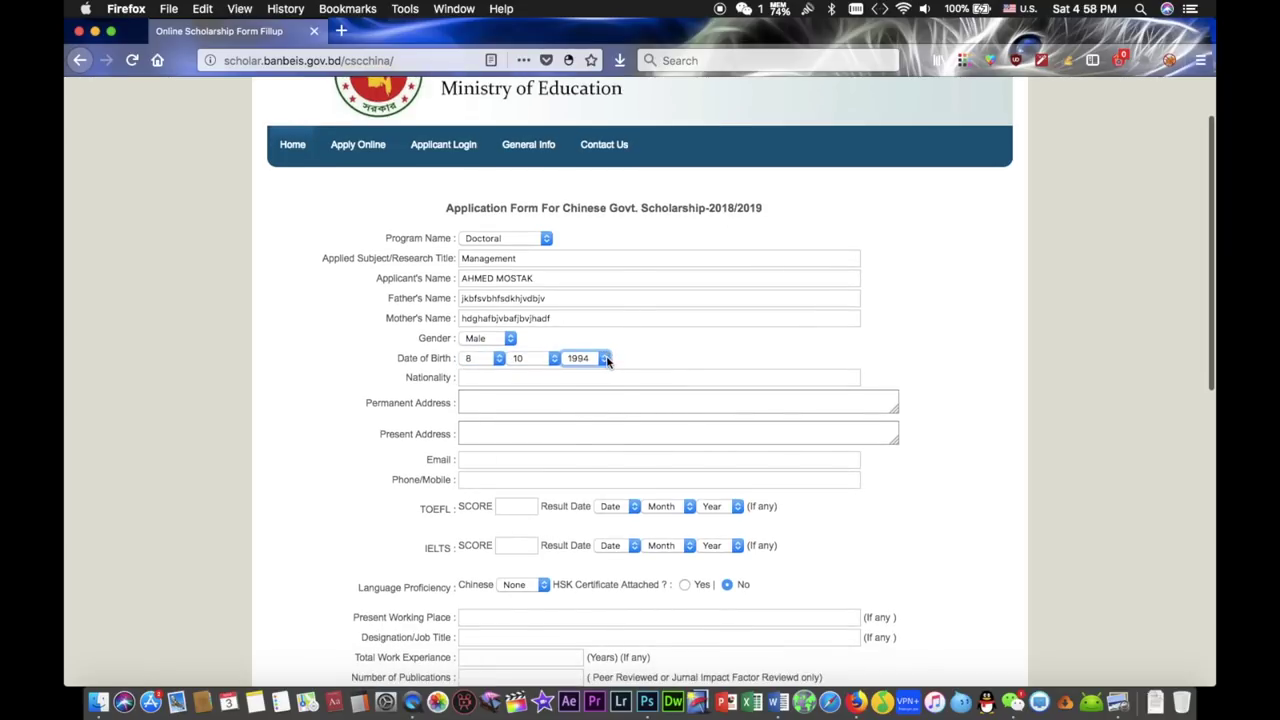
left_click(605, 359)
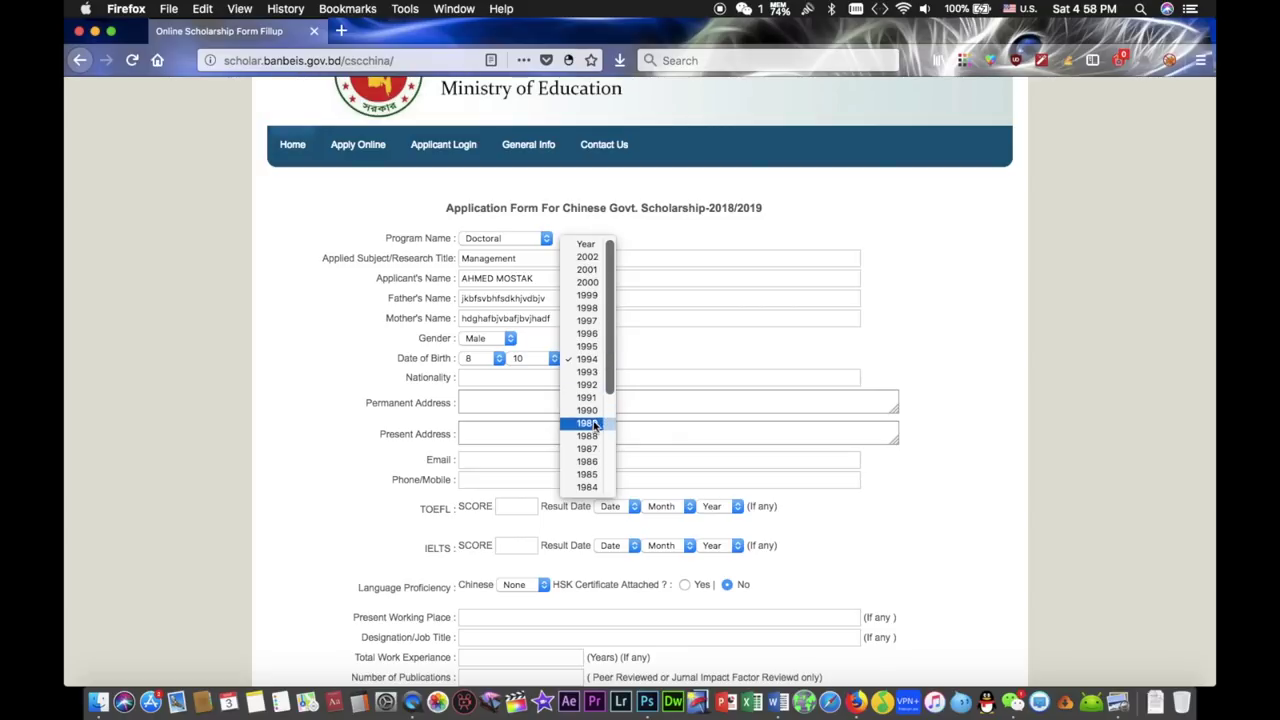
left_click(593, 463)
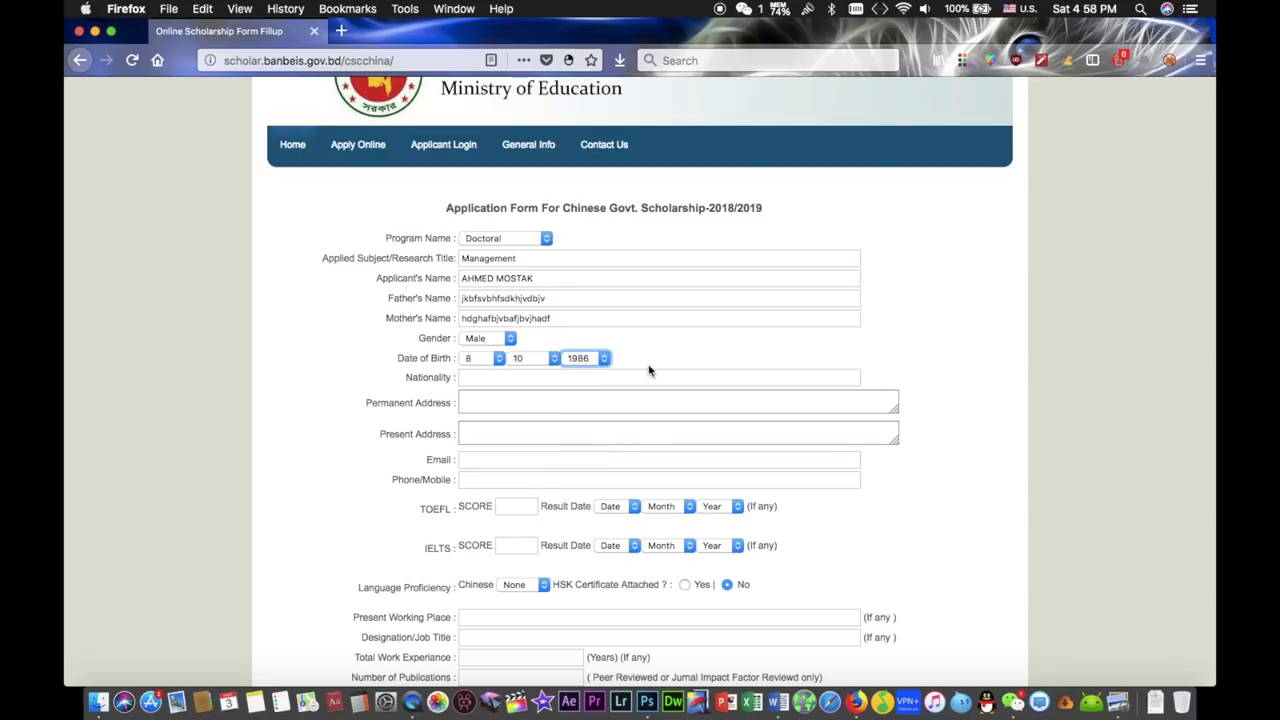
scroll(686, 349, "down", 2)
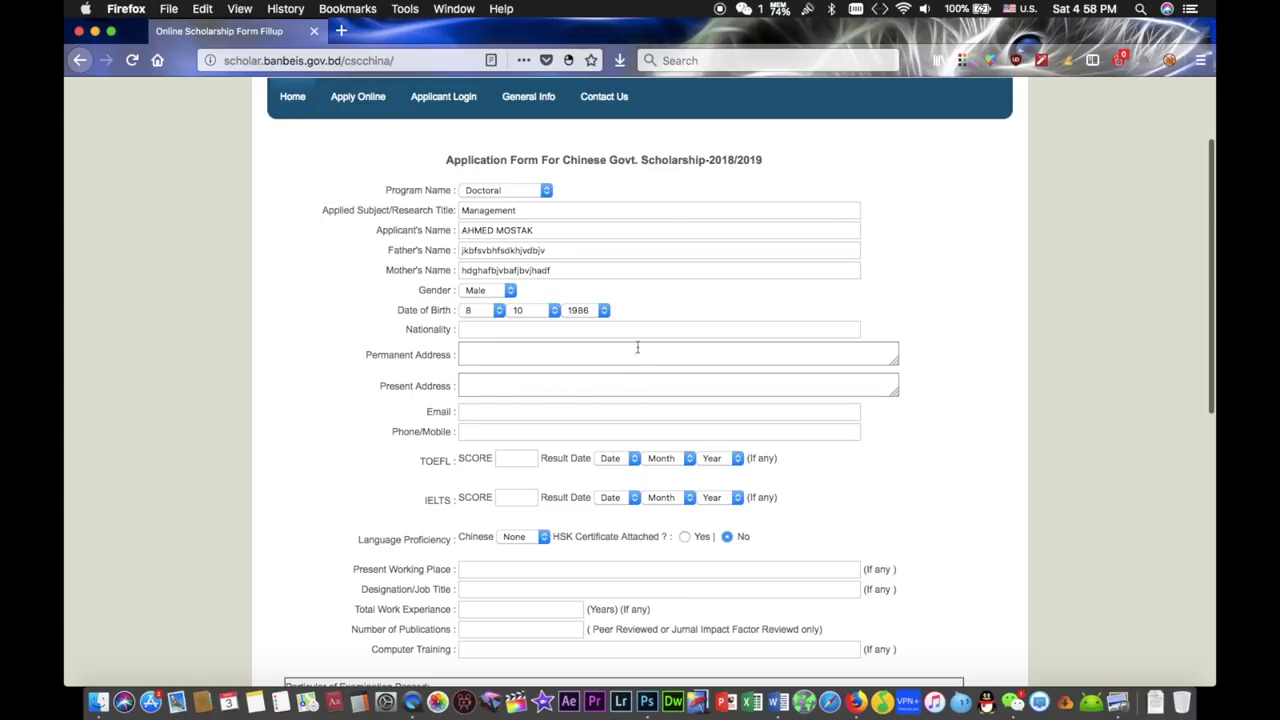
- Set nationality to Bangladeshi and enter placeholder permanent and present addresses
left_click(585, 330)
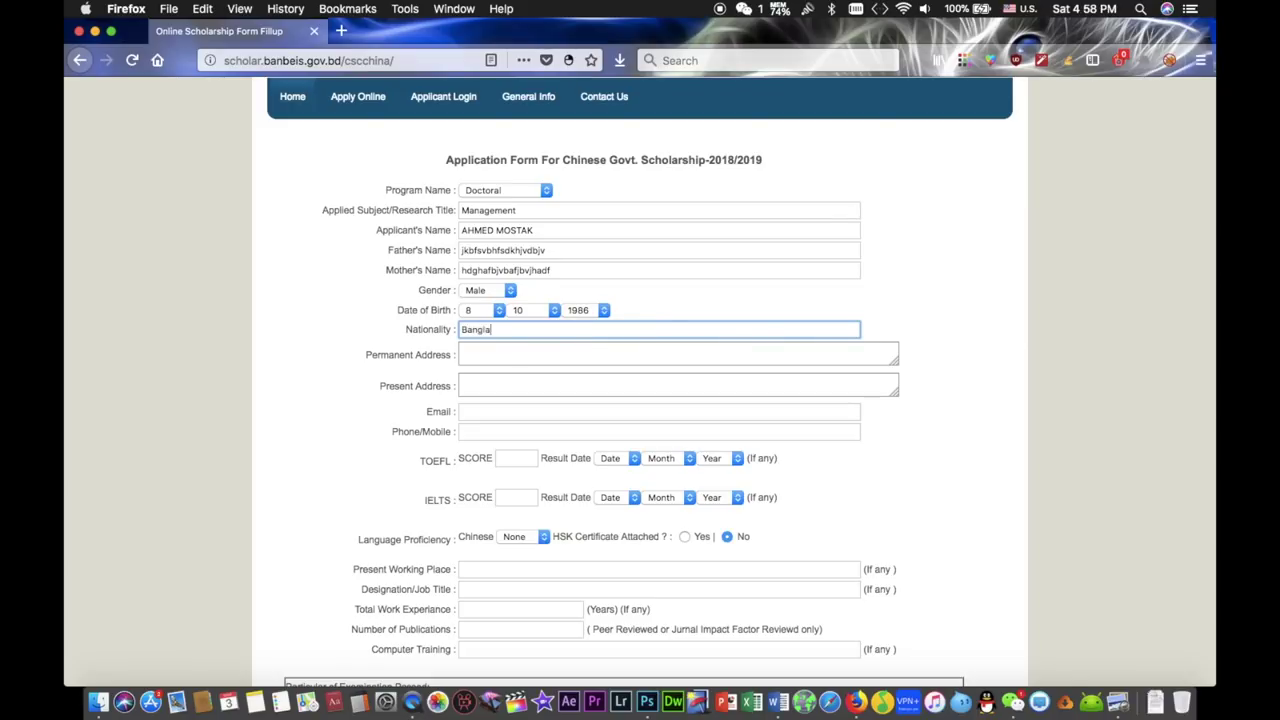
left_click(561, 356)
type("uigchjekbvhdskbf njbfdjkb dshjvbdf")
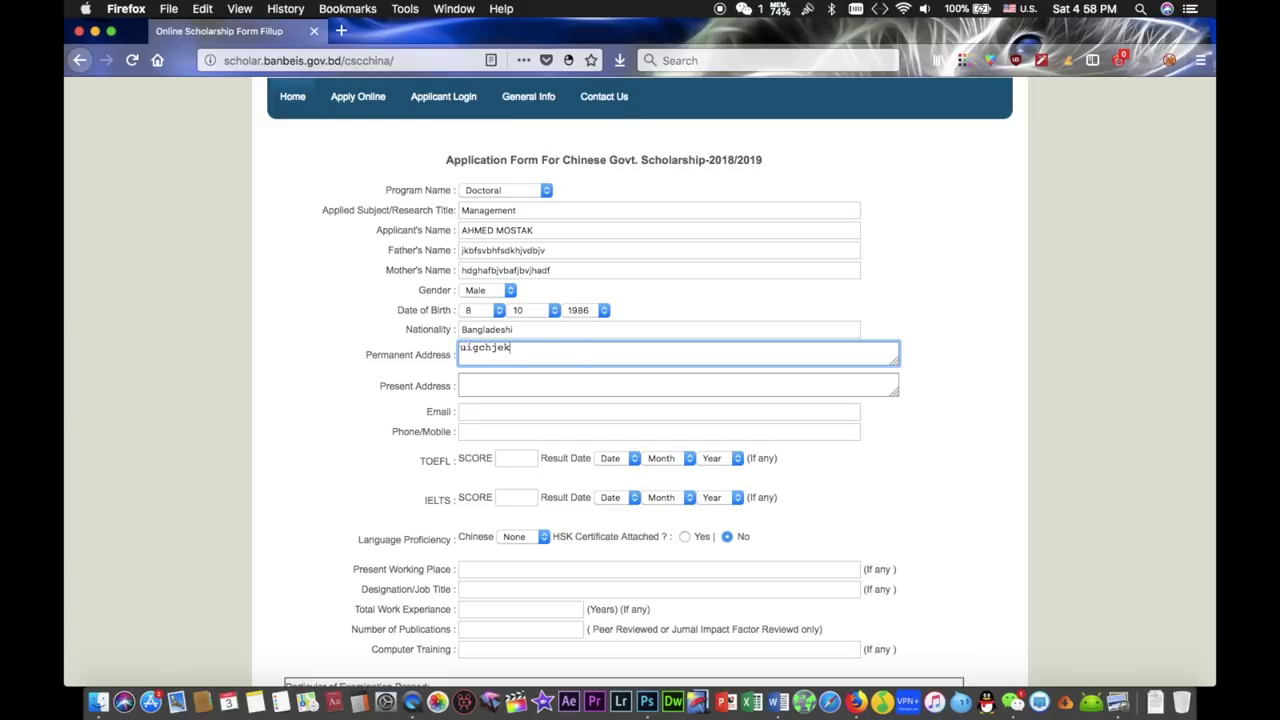
left_click(478, 393)
type("jhcfkhvjkbhfjkbvhkbhdkbfvkhjsd")
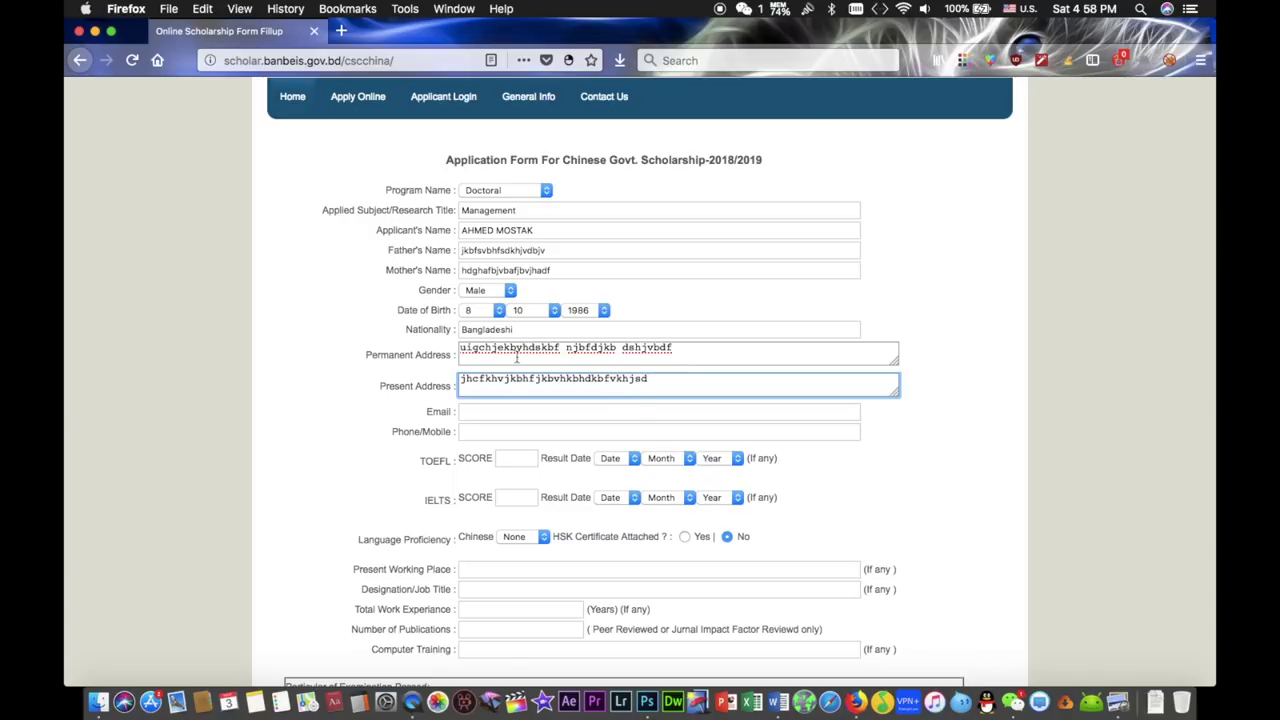
left_click(511, 410)
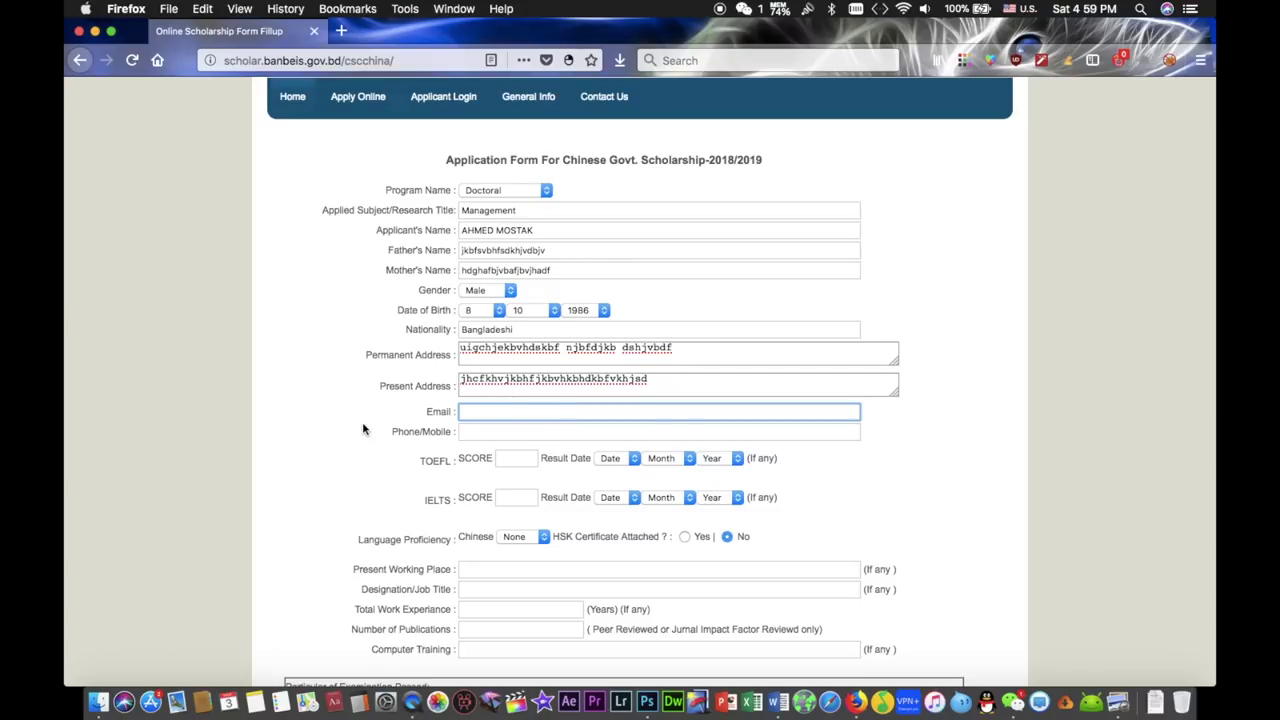
- Fill in the email address and phone number from autocomplete suggestions
scroll(363, 429, "down", 2)
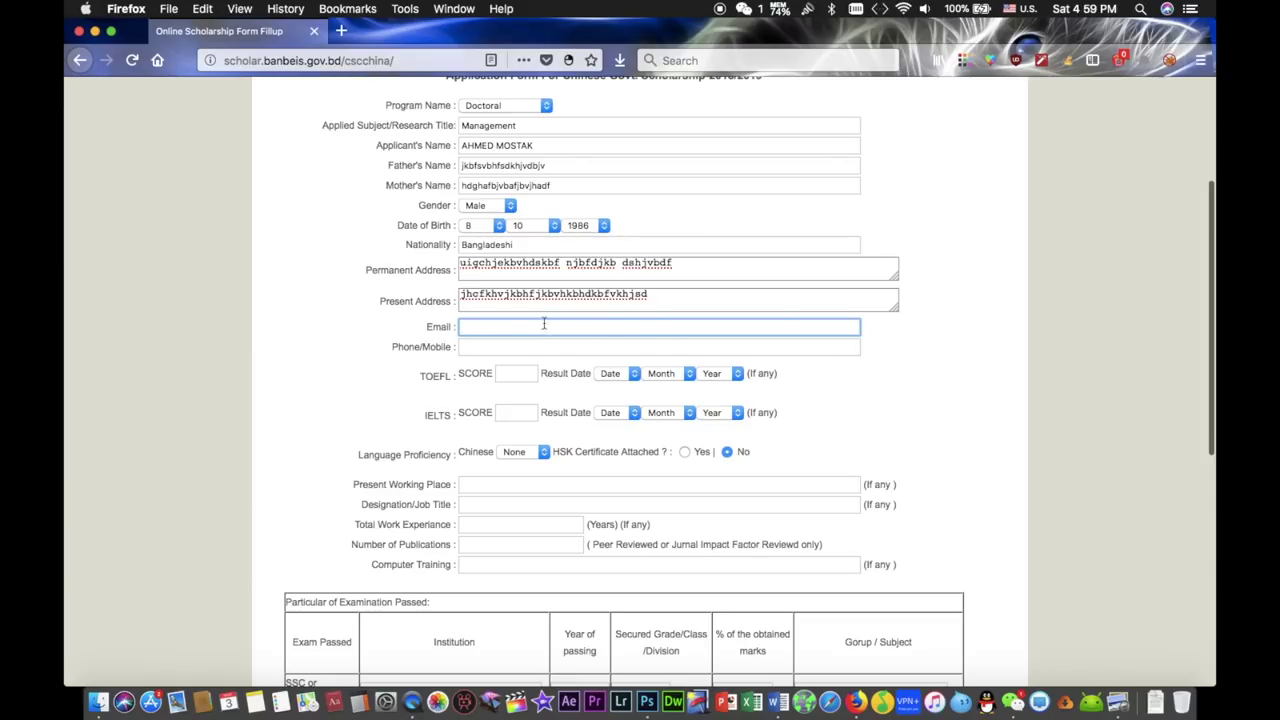
type("mostak")
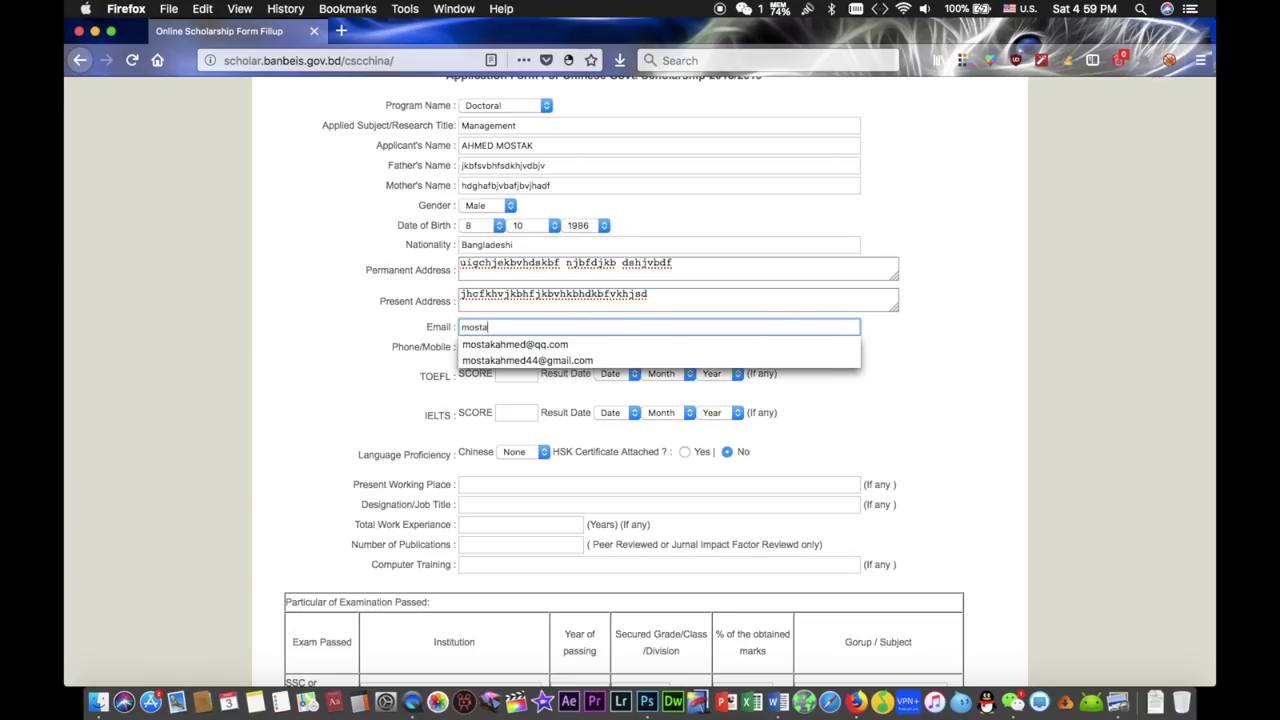
left_click(601, 346)
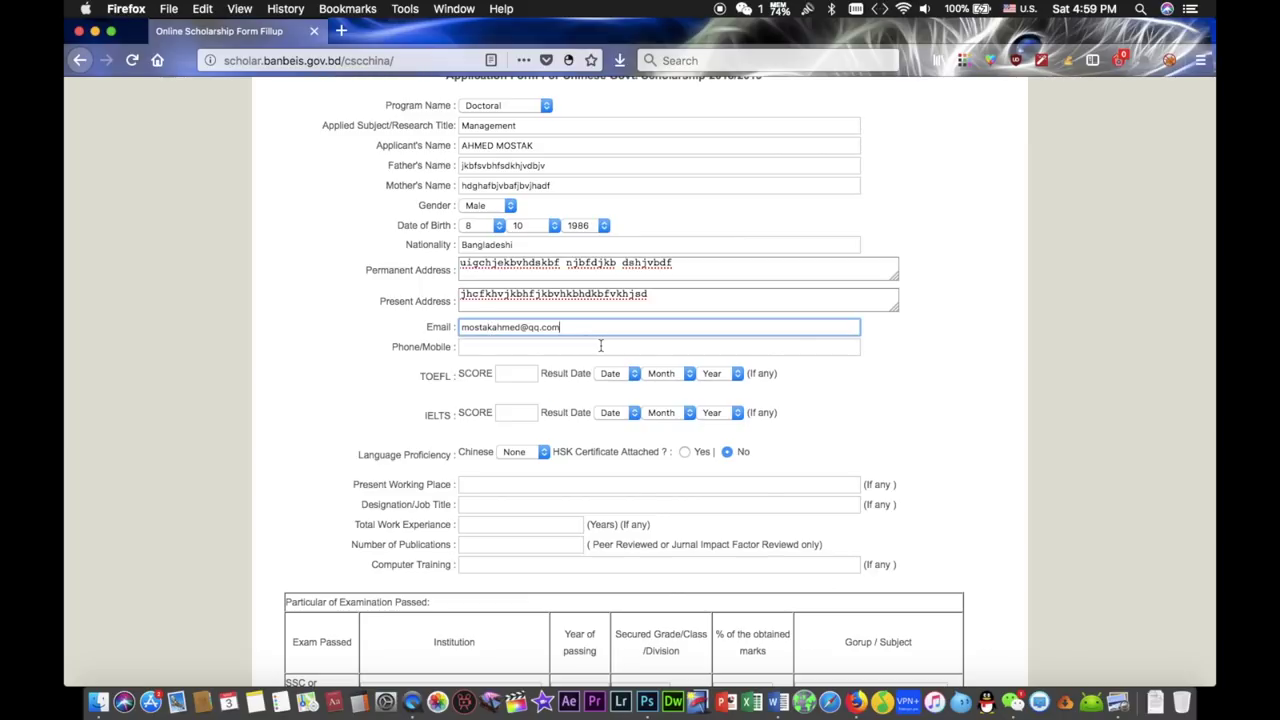
left_click(499, 348)
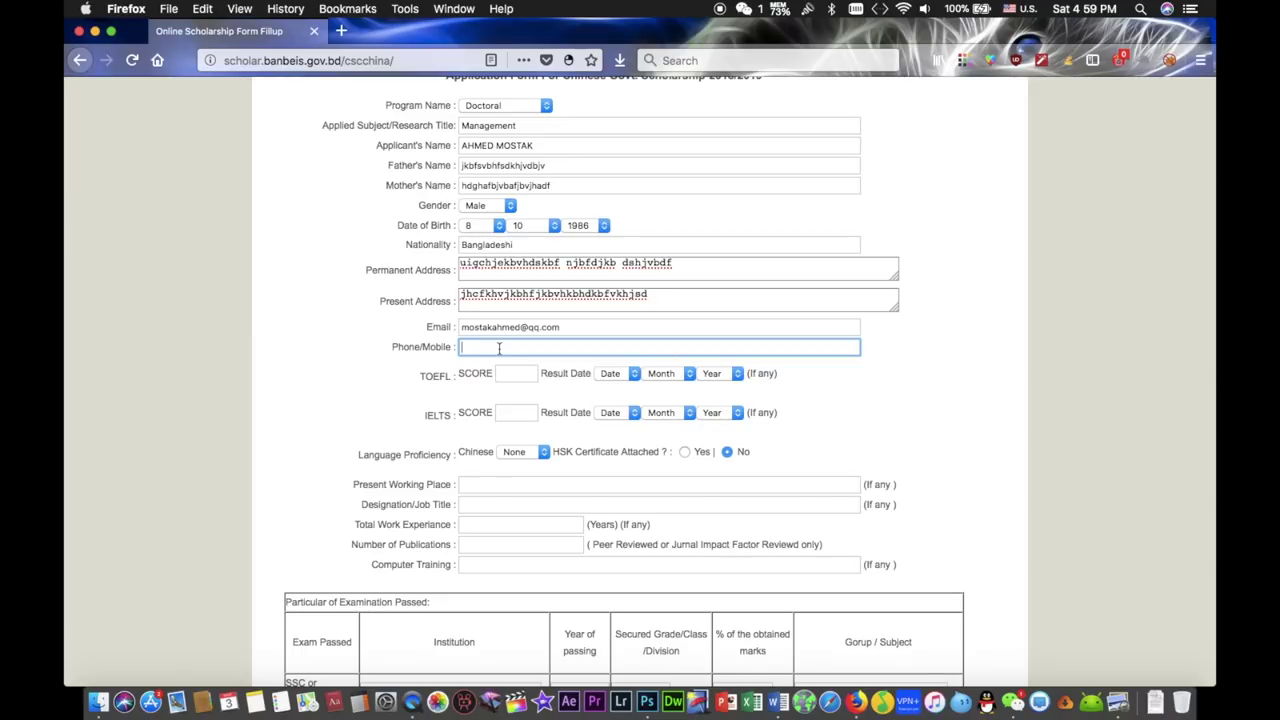
type("0")
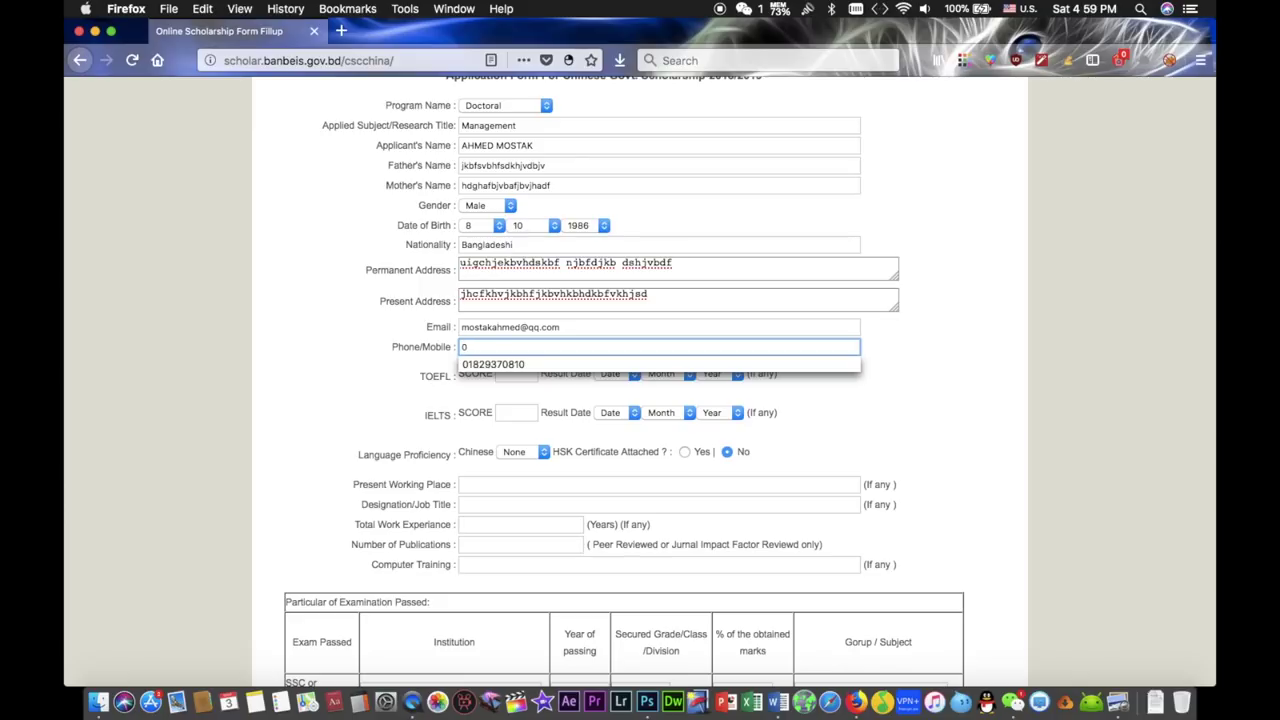
left_click(486, 364)
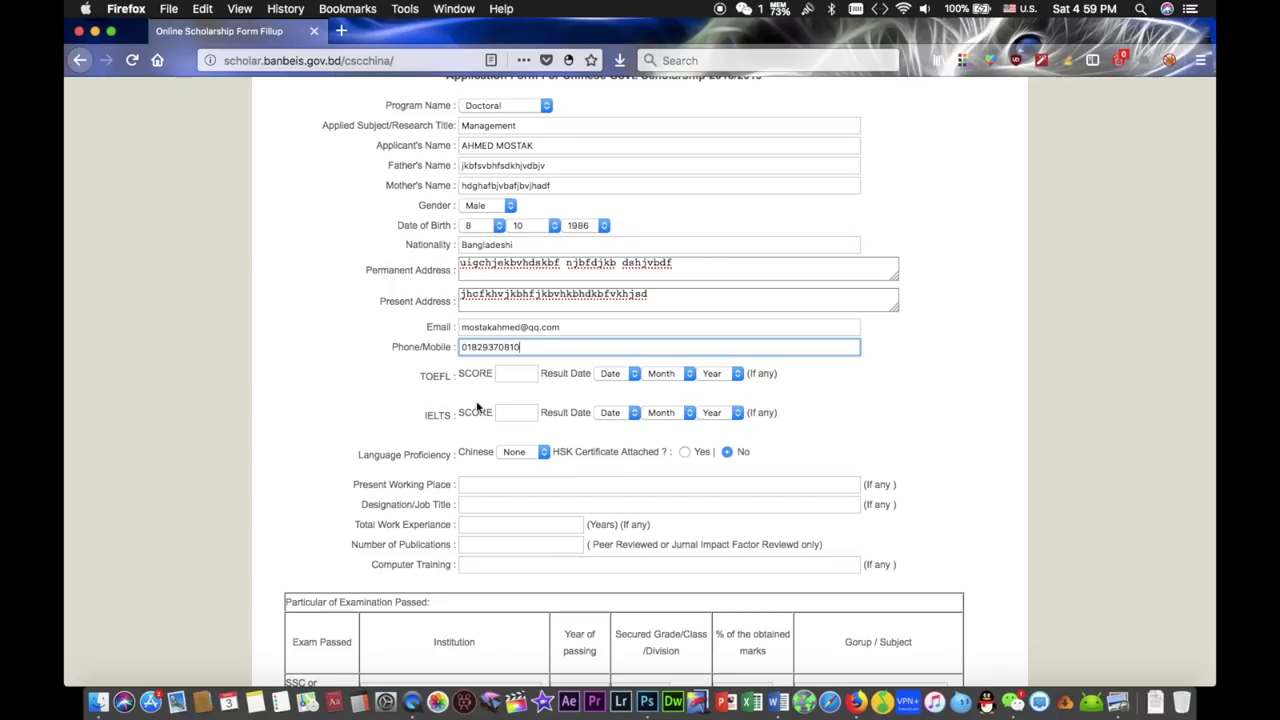
left_click(522, 373)
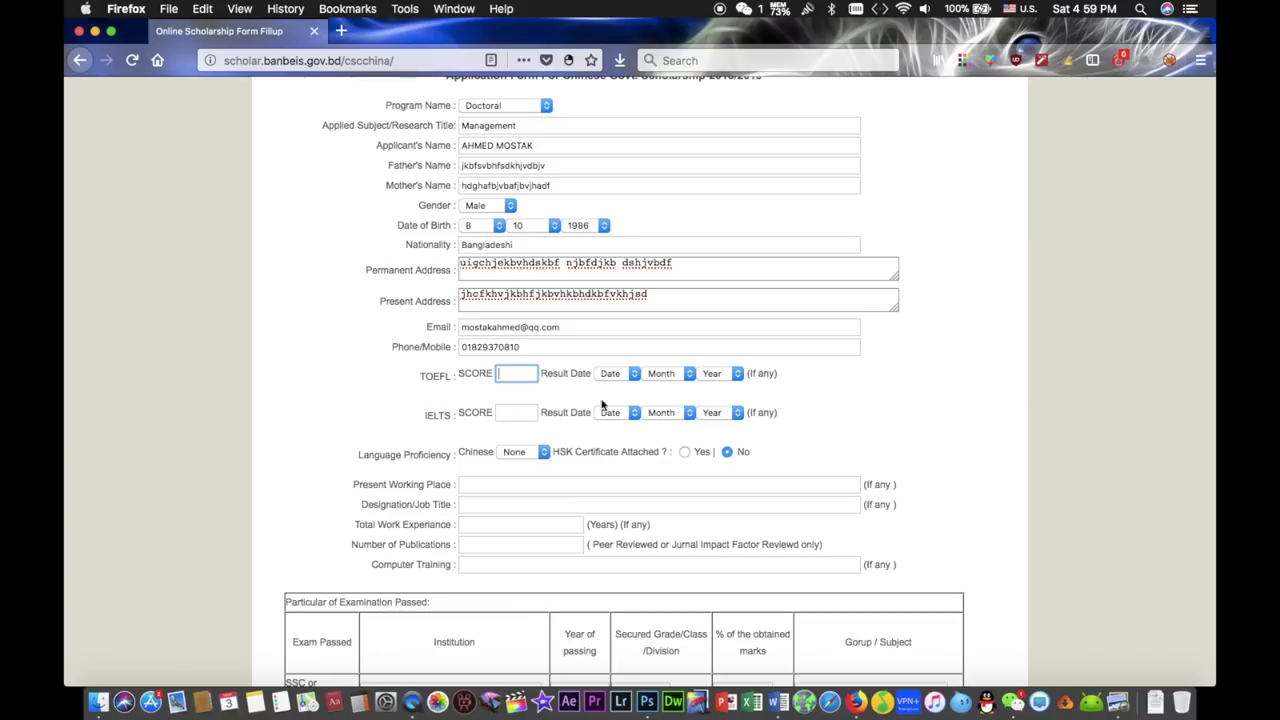
scroll(697, 412, "down", 2)
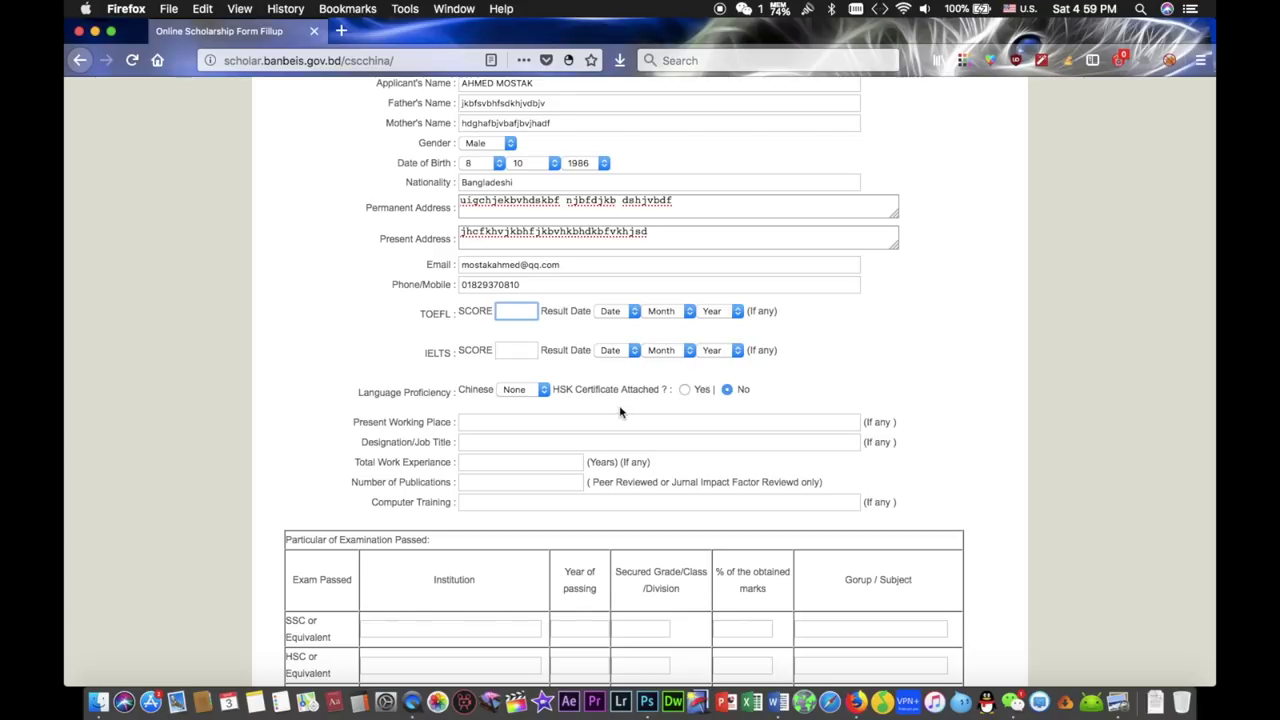
- Enter IELTS score 6.5 with result date 14 / 1 / 2018
left_click(522, 352)
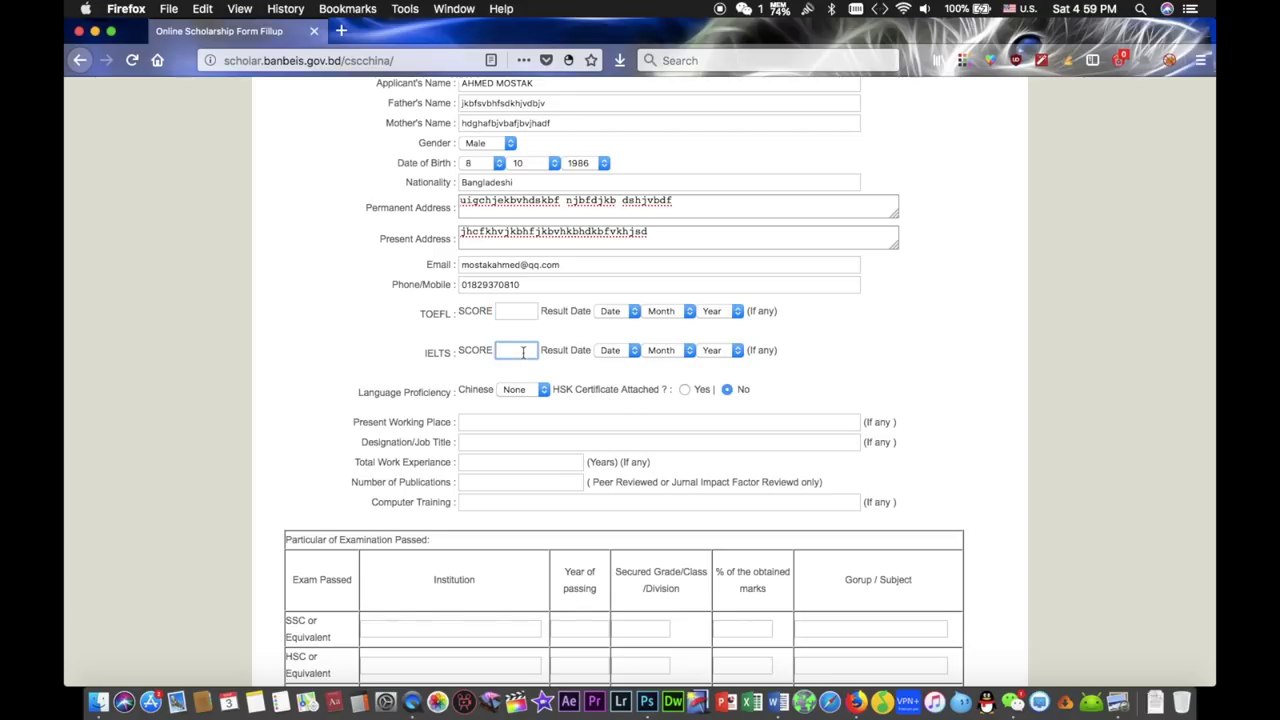
type("6.5")
left_click(626, 351)
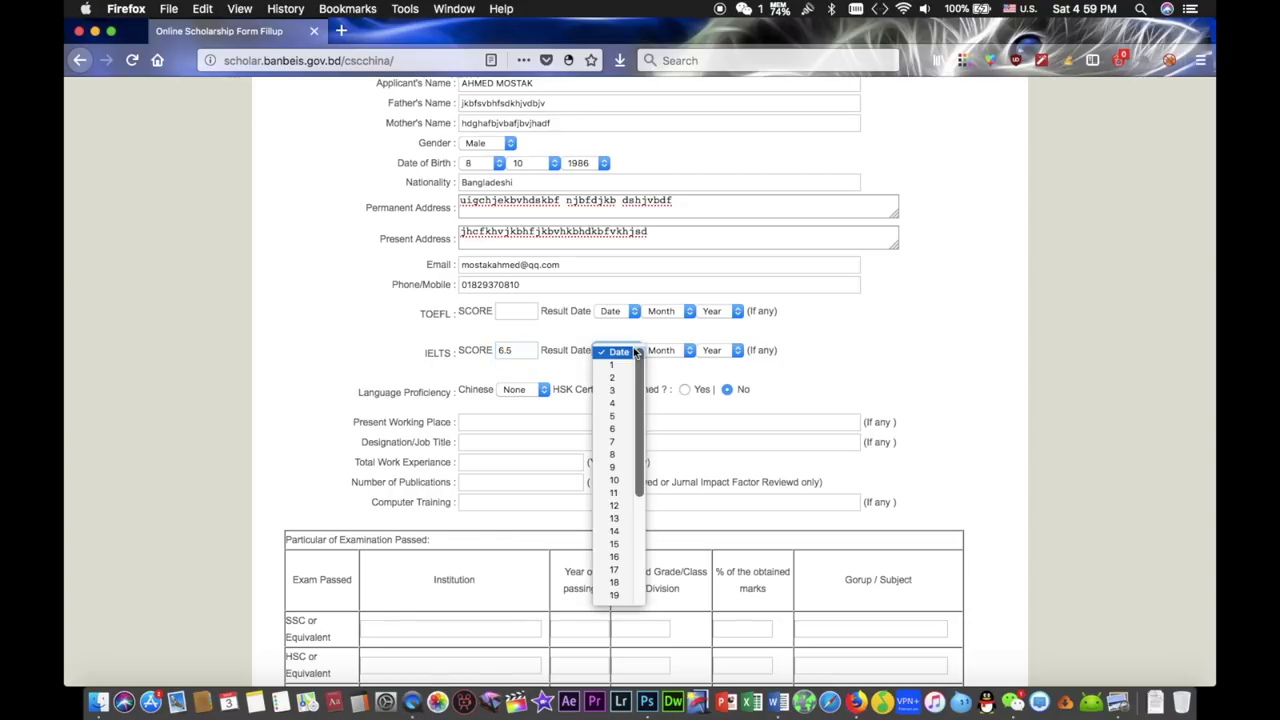
left_click(618, 531)
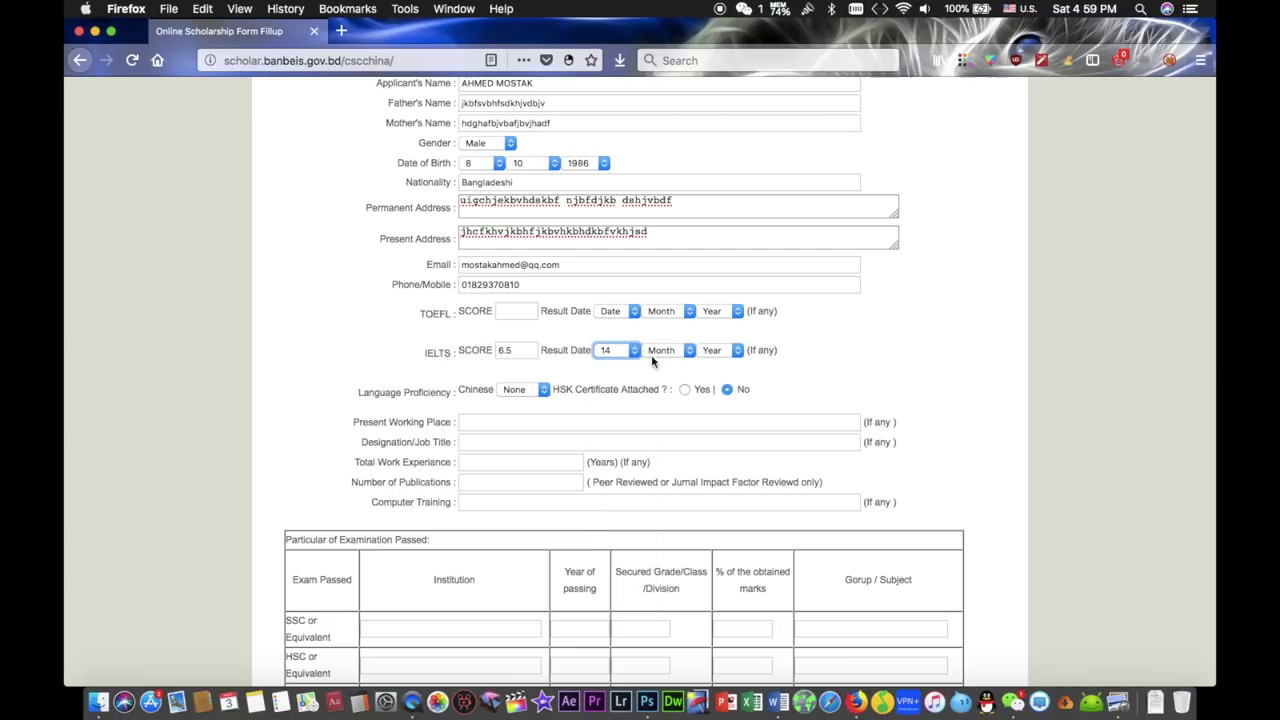
left_click(672, 352)
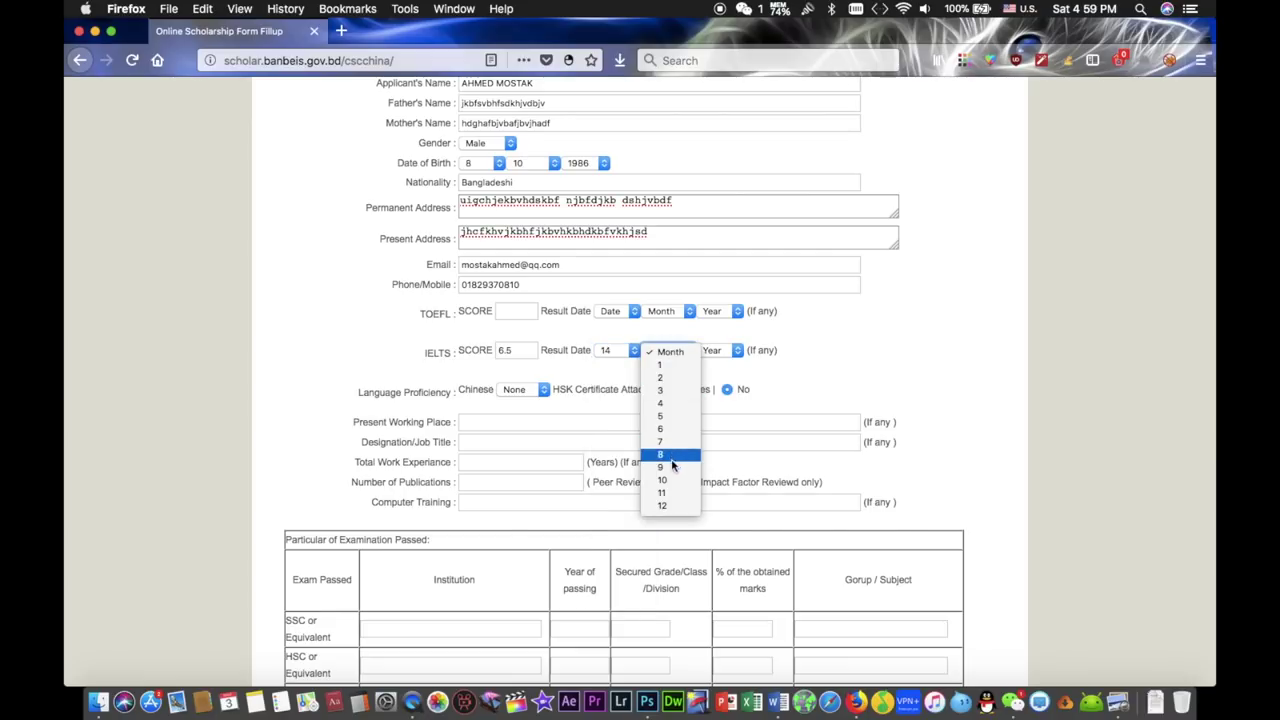
left_click(671, 367)
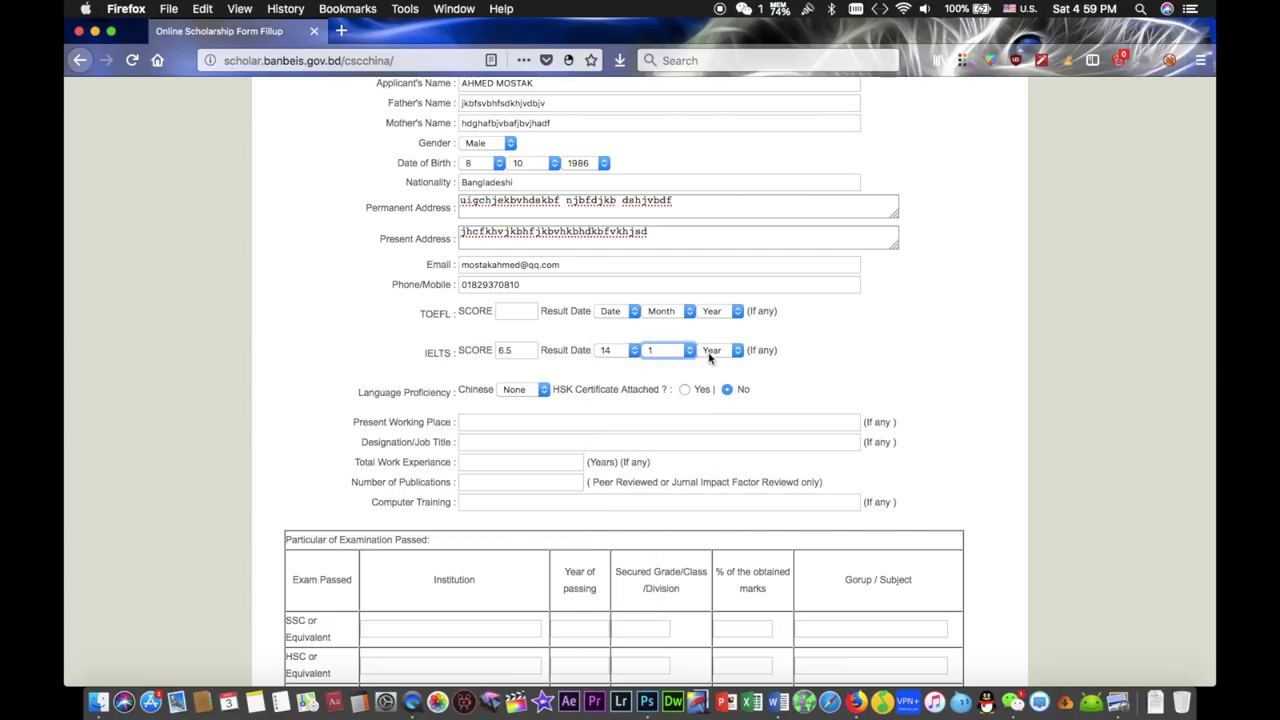
left_click(718, 351)
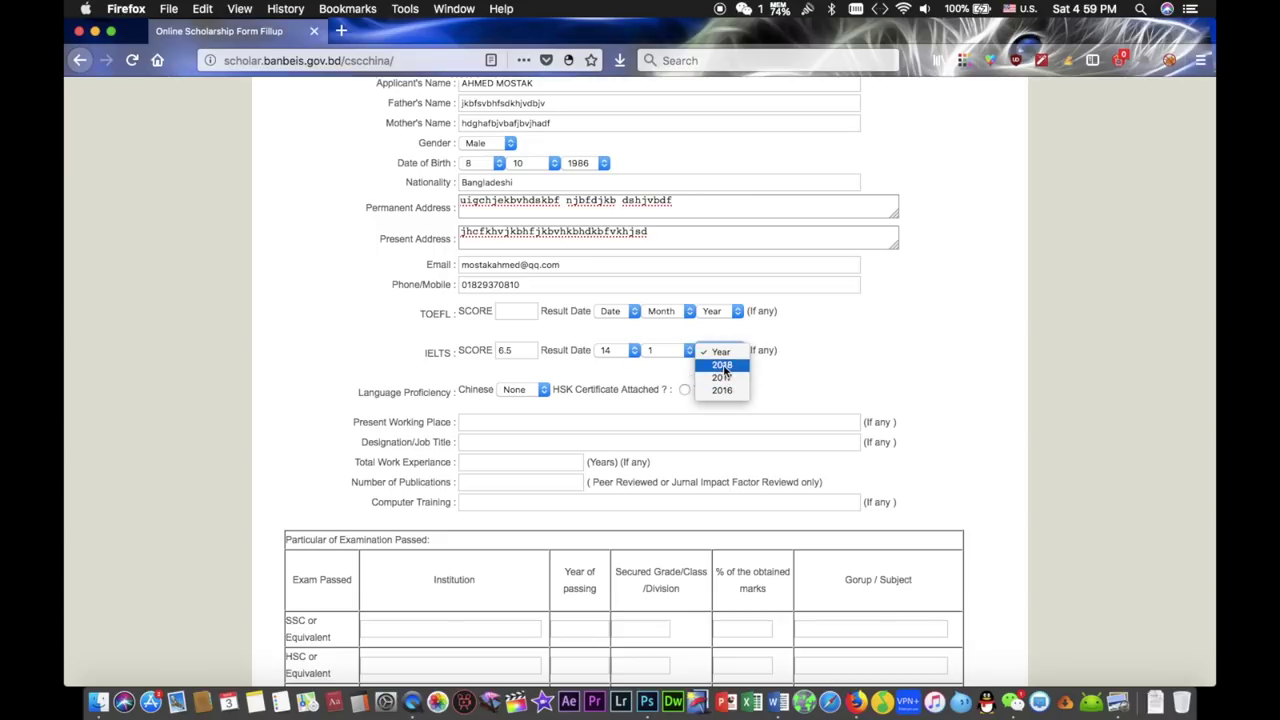
left_click(723, 365)
- Set Chinese proficiency to Fluent and mark the HSK certificate as attached (Yes)
scroll(800, 375, "down", 2)
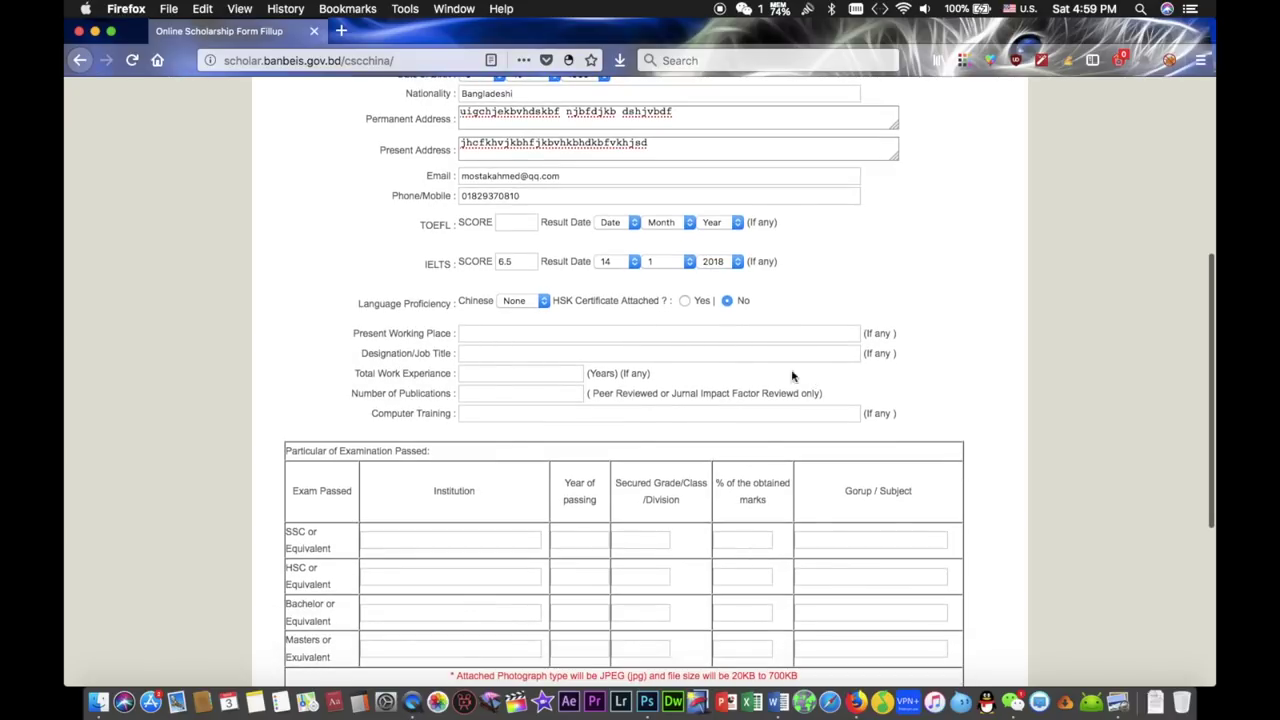
left_click(541, 302)
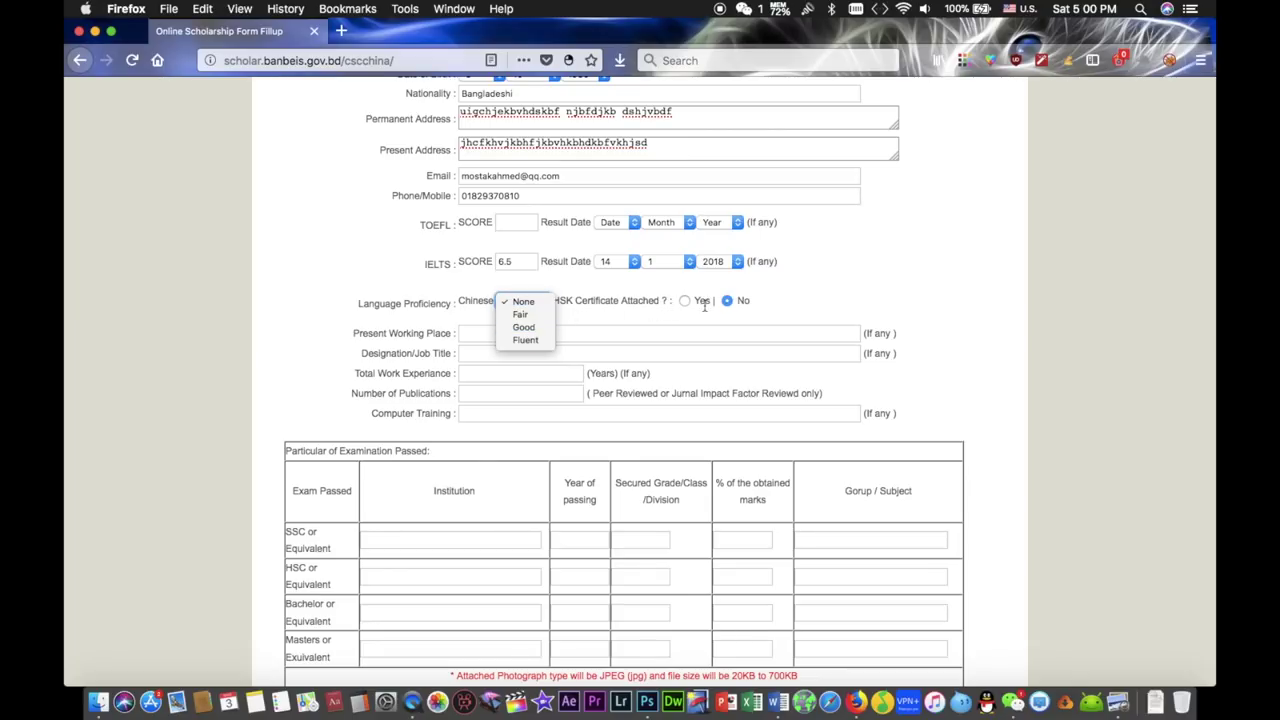
left_click(534, 339)
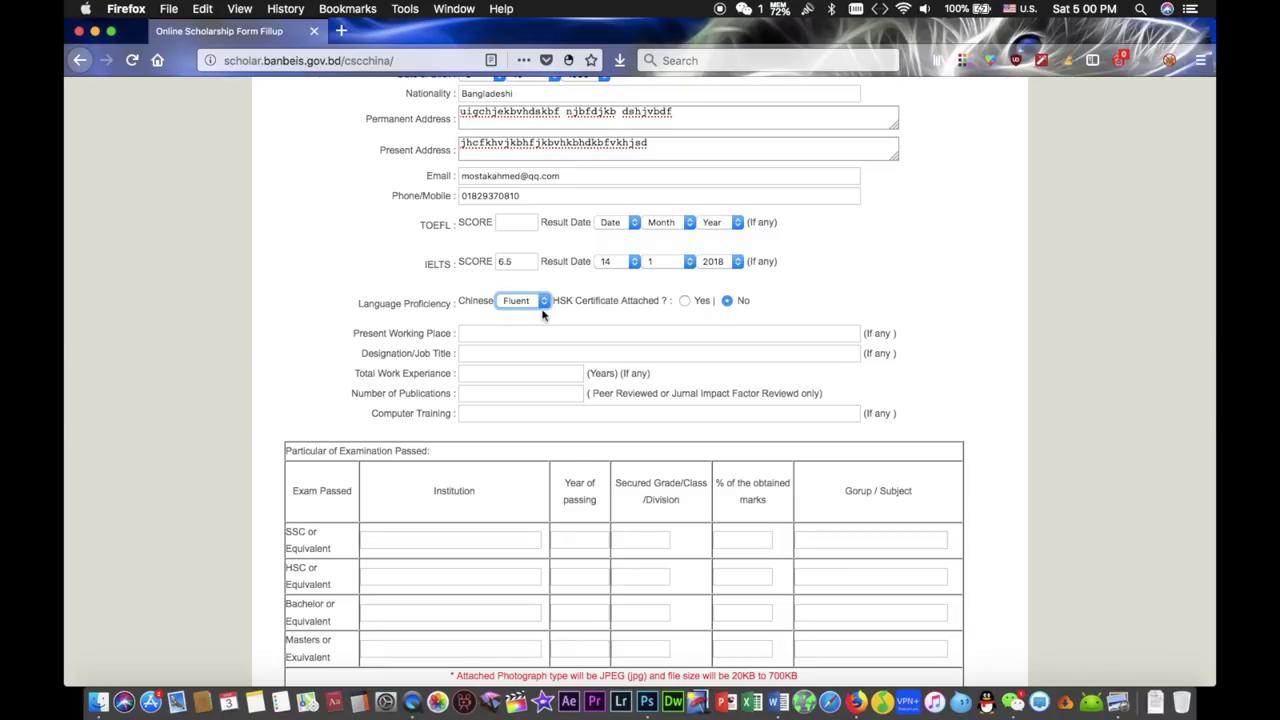
left_click(684, 303)
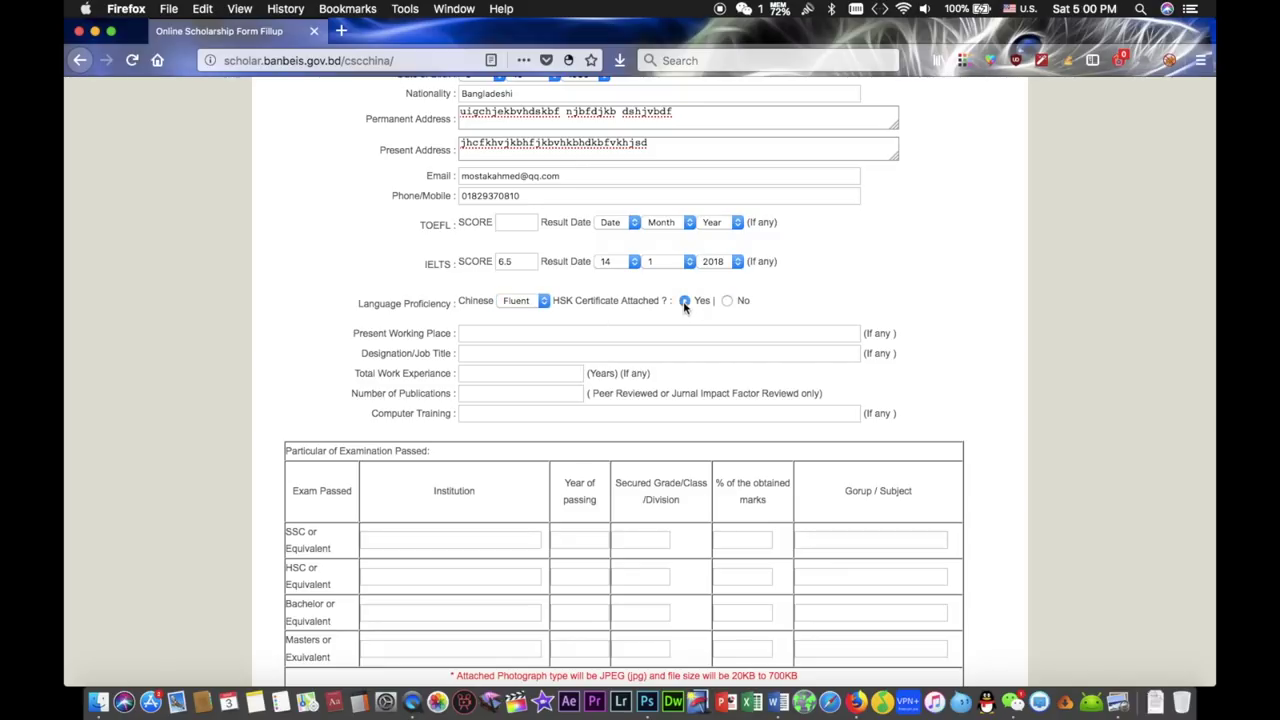
- Enter placeholder text for Present Working Place and Designation/Job Title
scroll(690, 306, "down", 1)
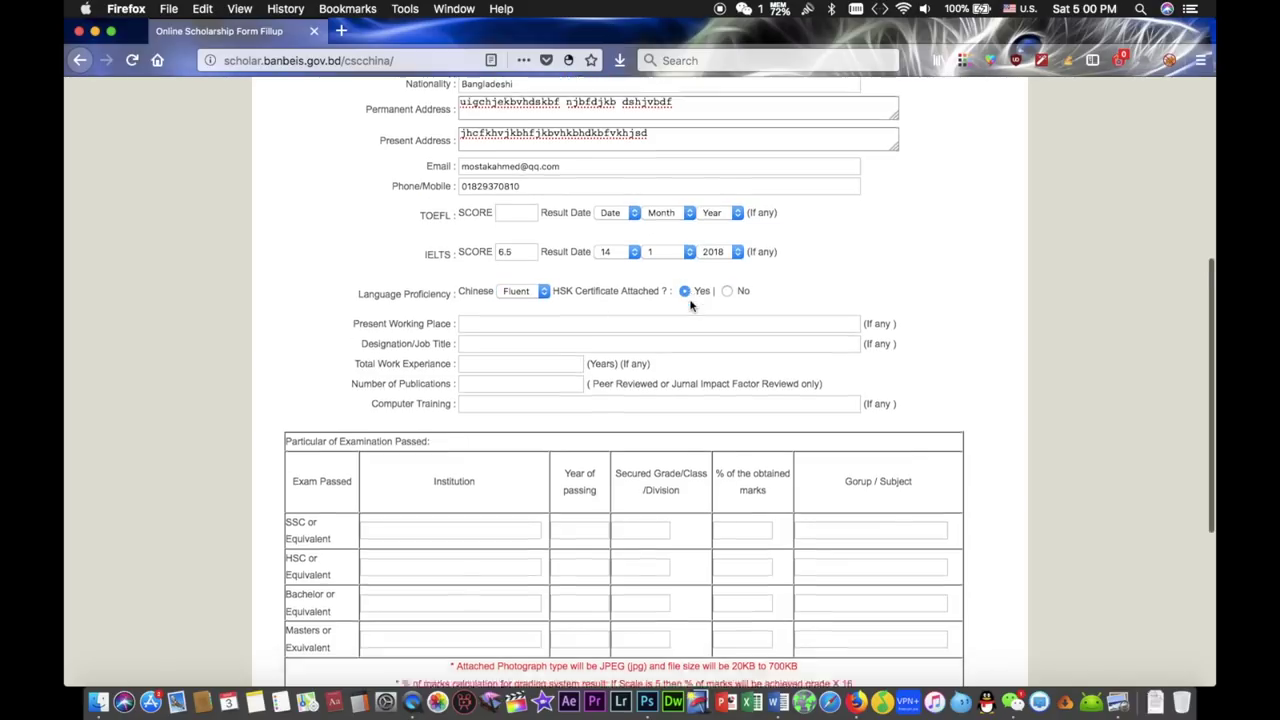
scroll(690, 306, "down", 1)
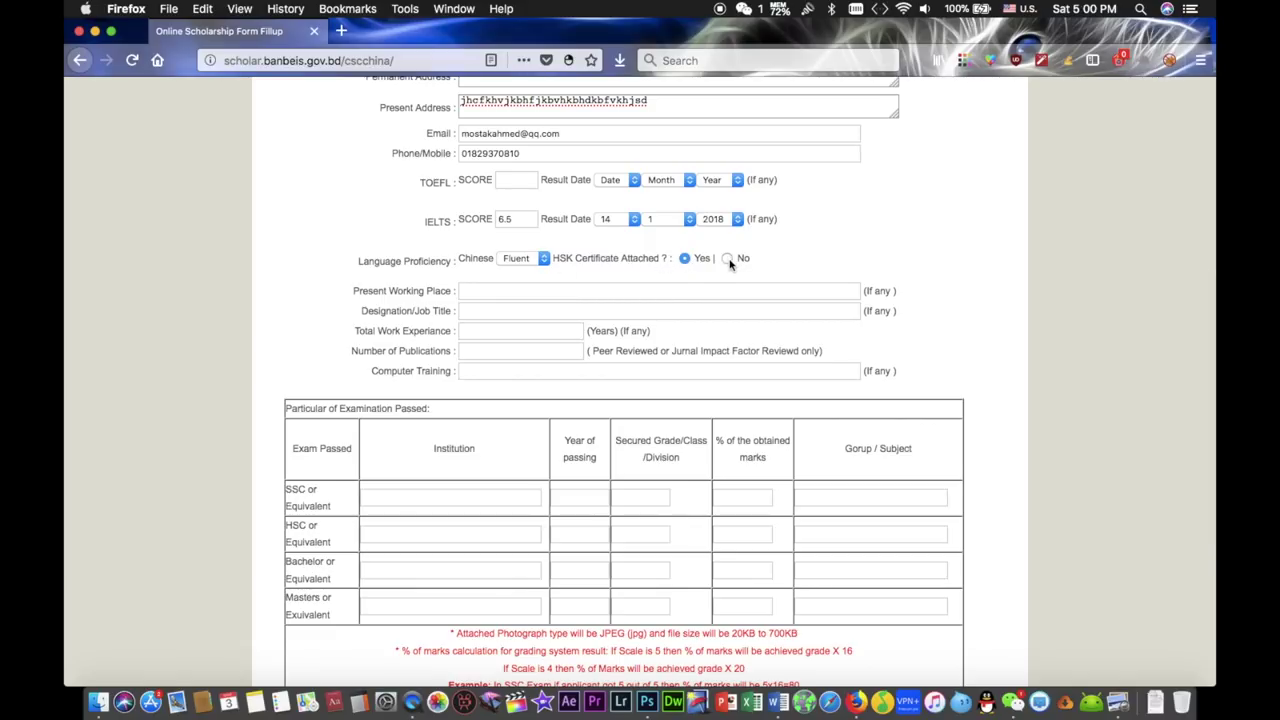
left_click(502, 289)
type("dfvgbhnjmkfdvksdhjsdf")
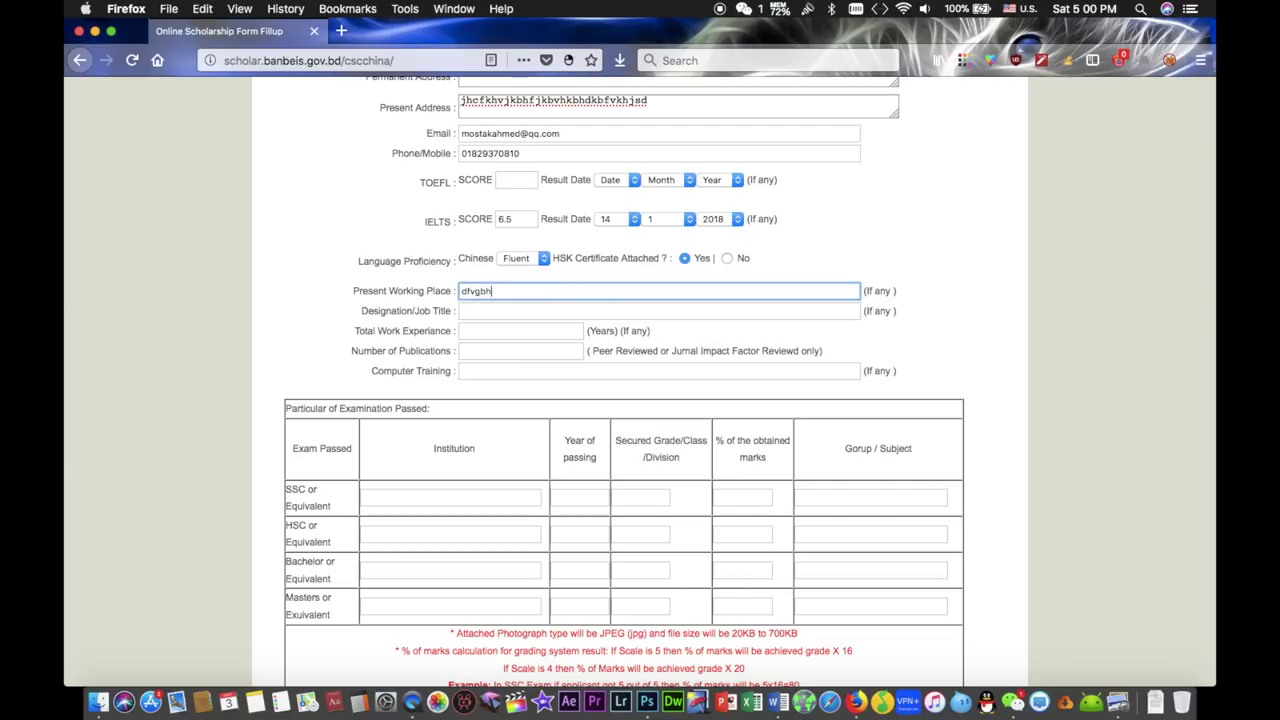
left_click(496, 311)
type("hkvbhkdafgvhjadkfgvh")
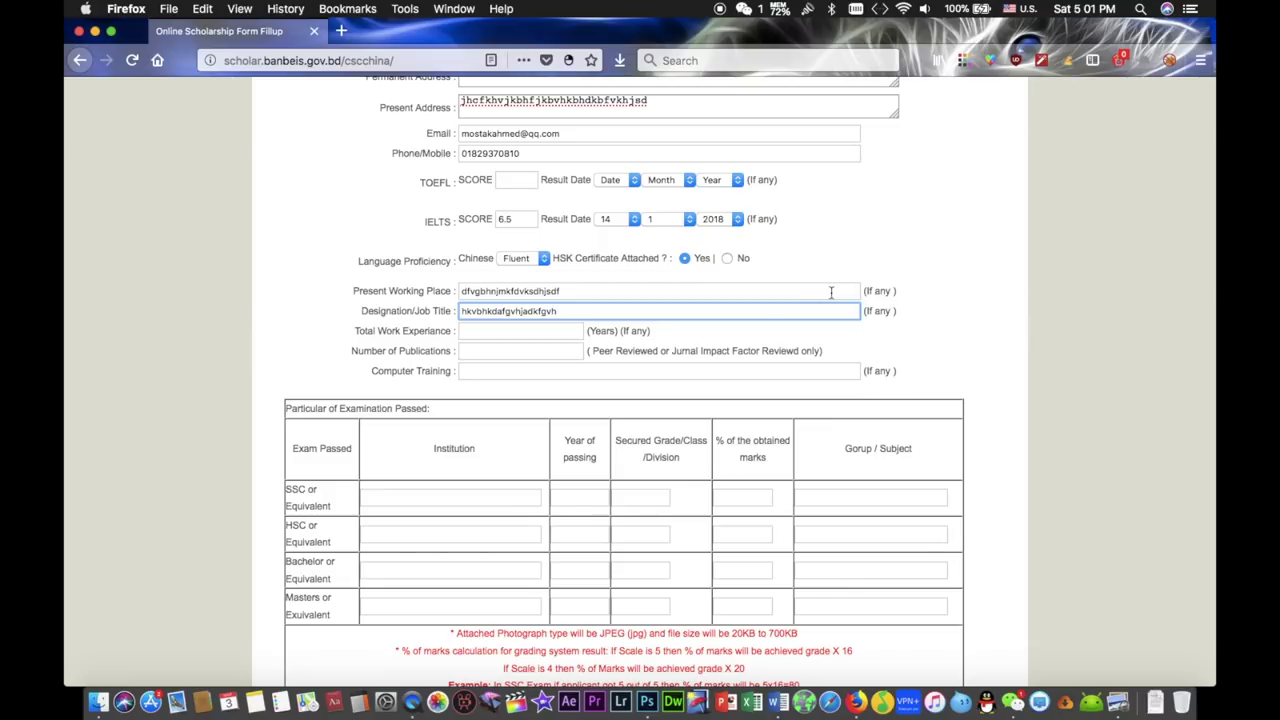
- Enter 5 years' work experience, 3 publications and computer training 'Database, Web design, MS office'
left_click(533, 332)
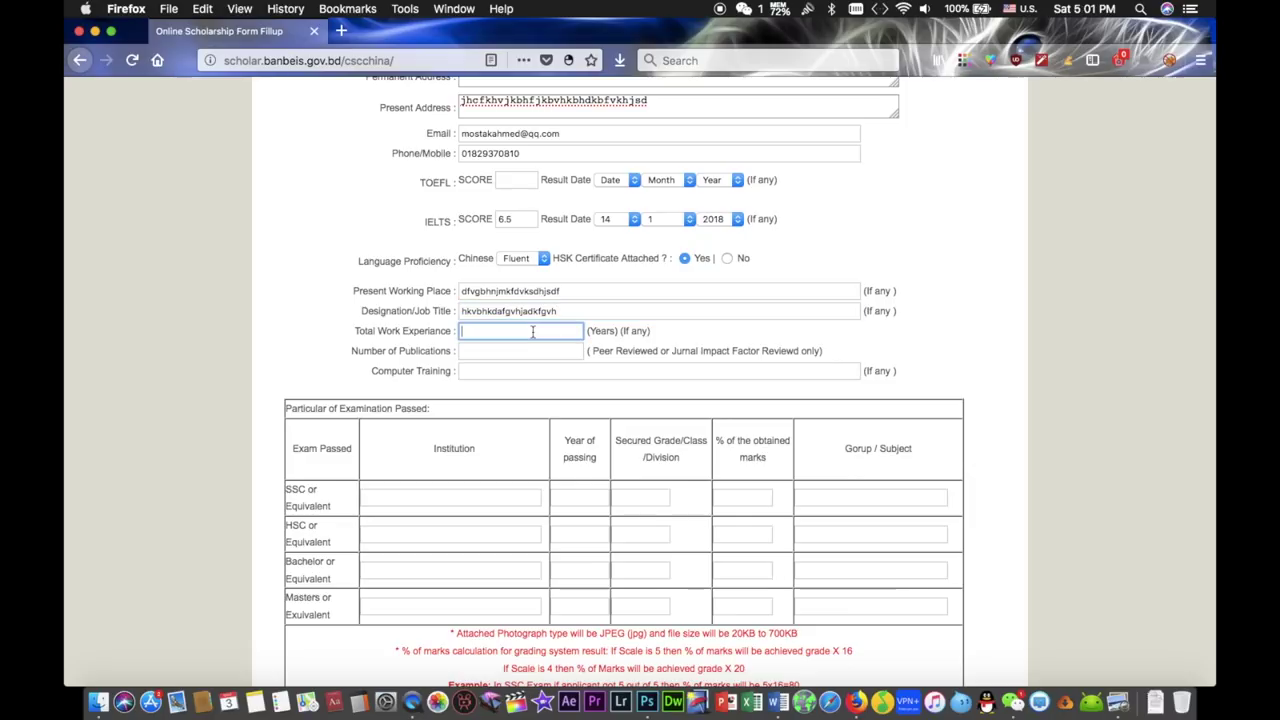
left_click(508, 353)
type("3")
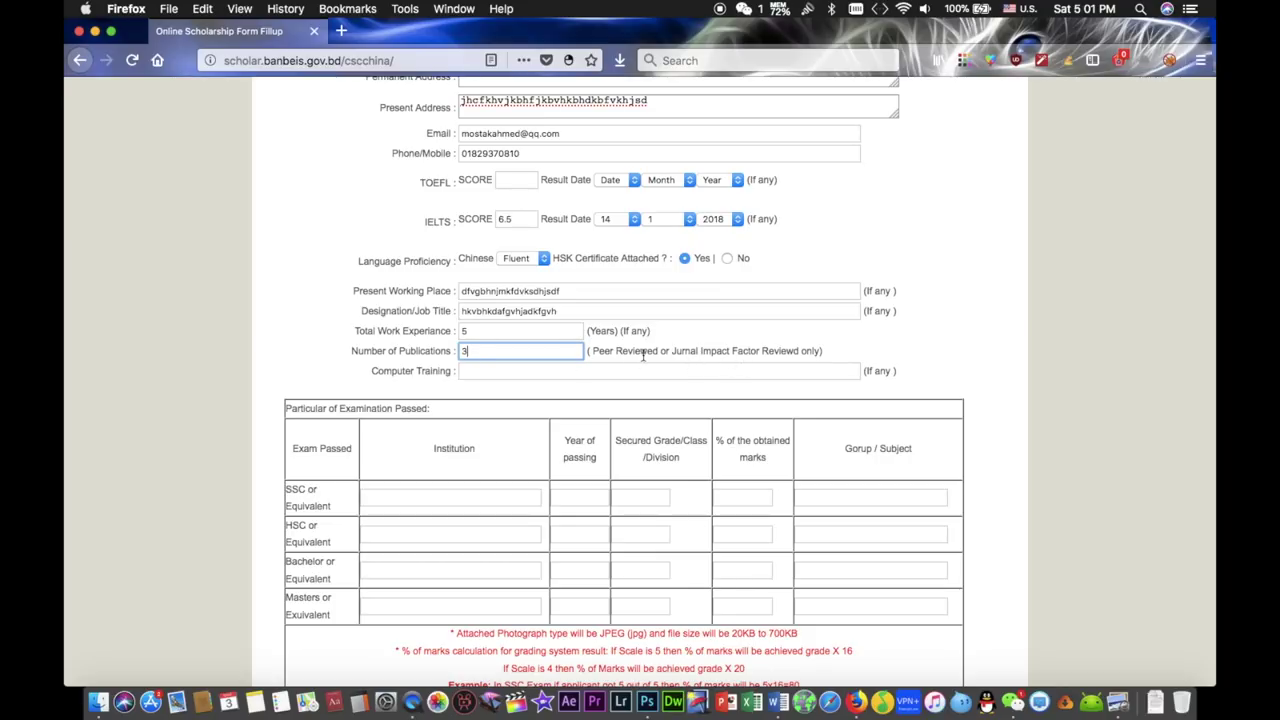
left_click(544, 373)
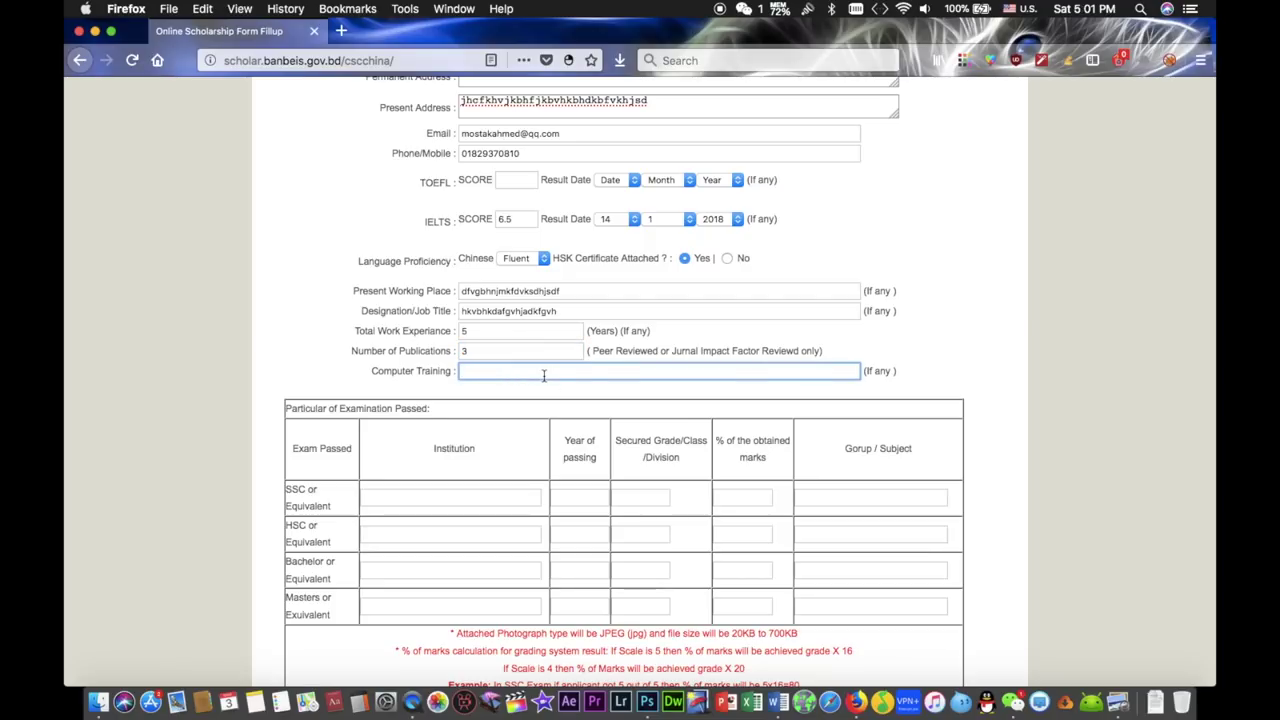
scroll(507, 397, "down", 2)
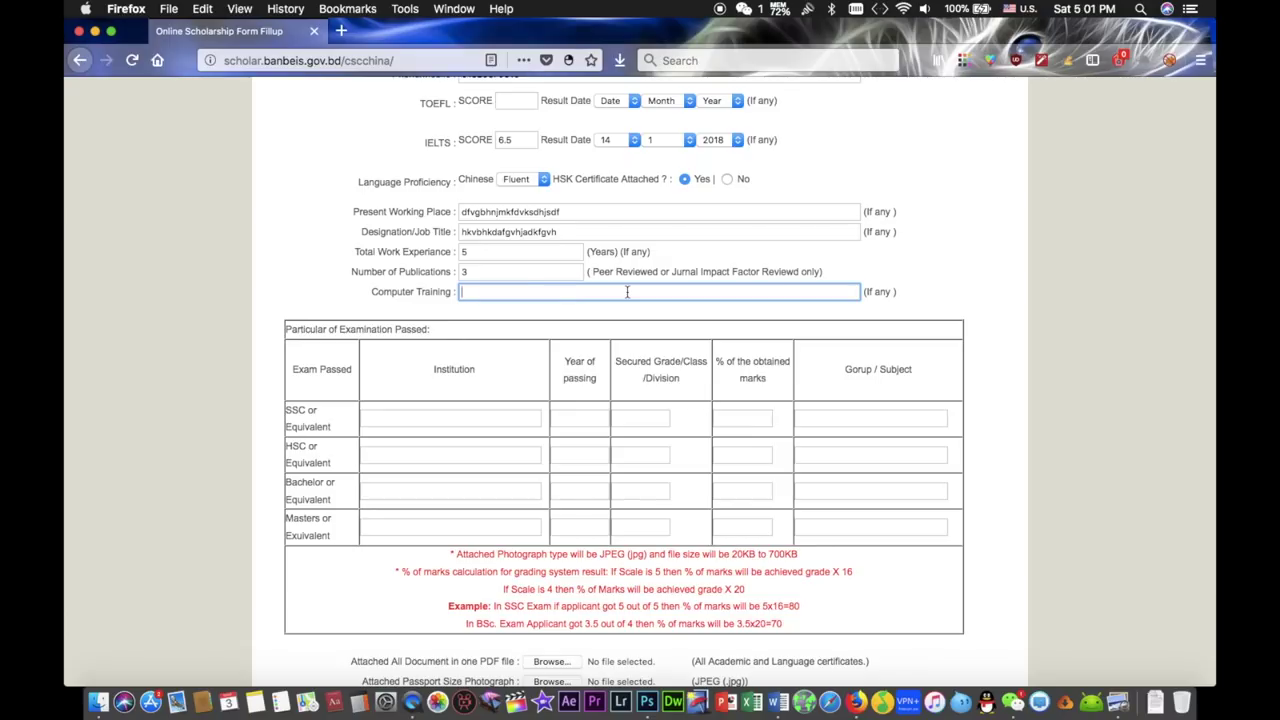
type("Database, Web design, MS office")
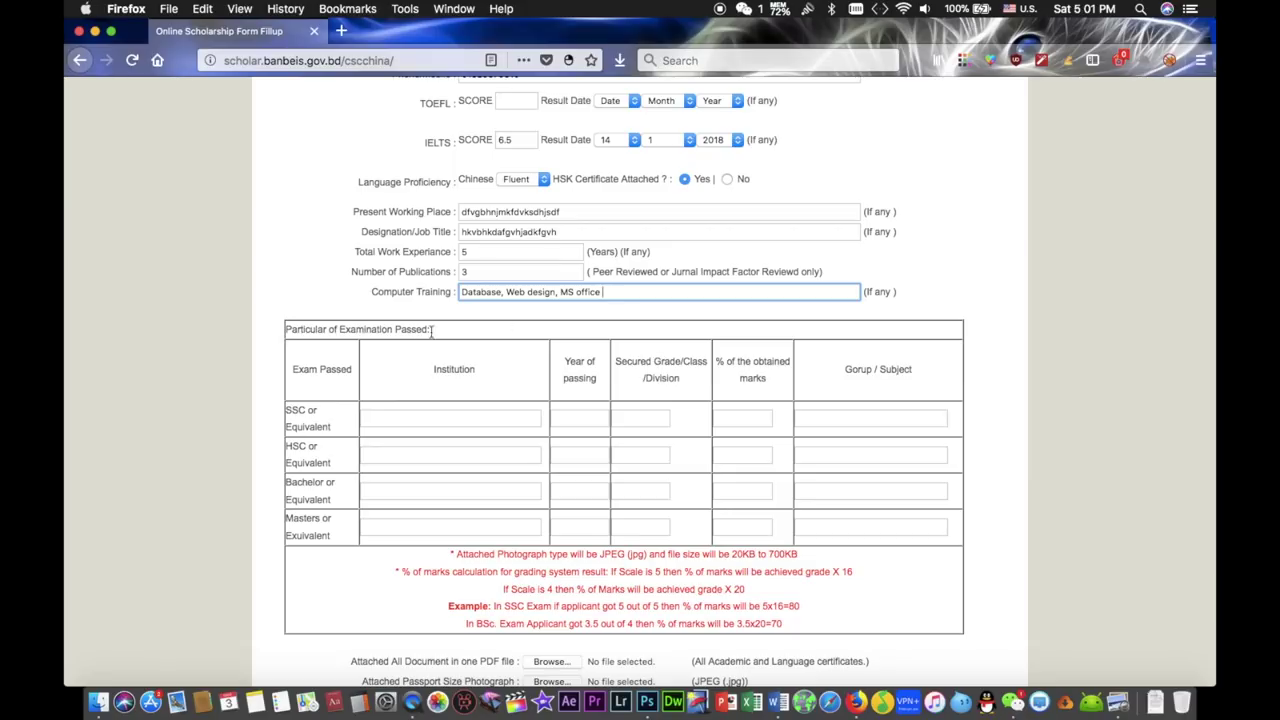
- Fill the SSC row with Dhanmondi Ideal College, 2005 and A+, then mark the marks notes
scroll(437, 369, "down", 3)
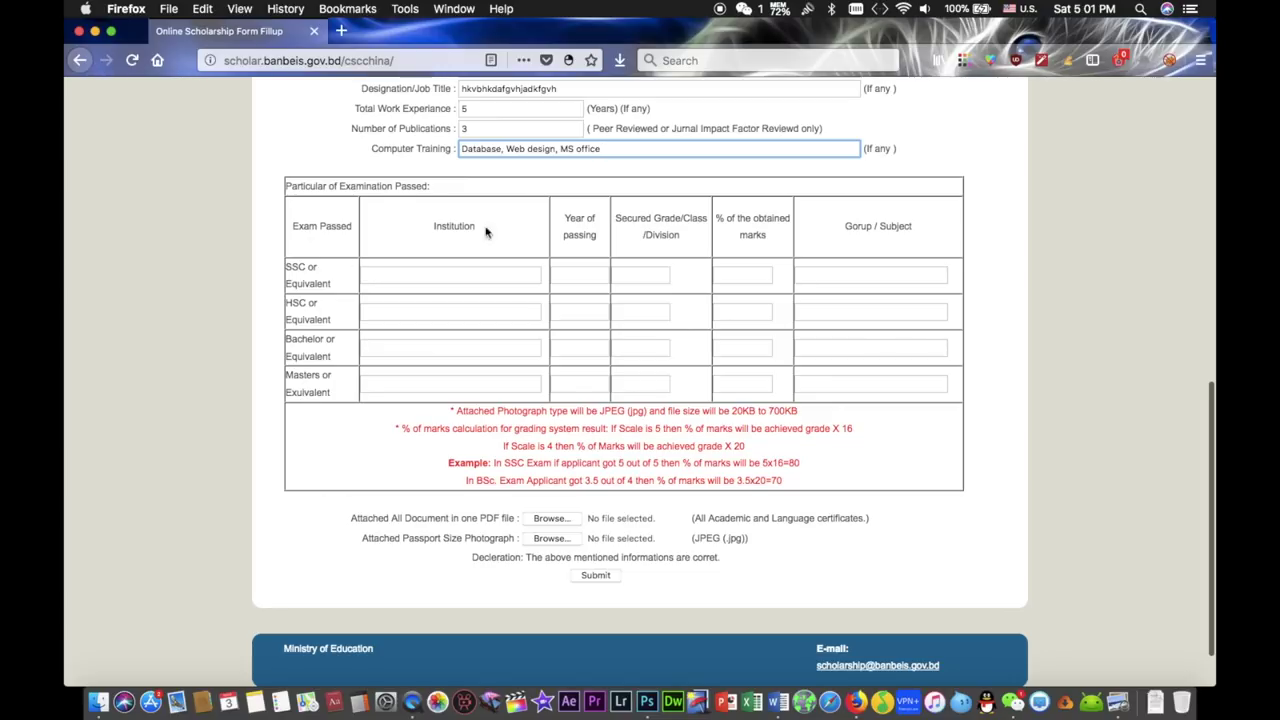
left_click(414, 277)
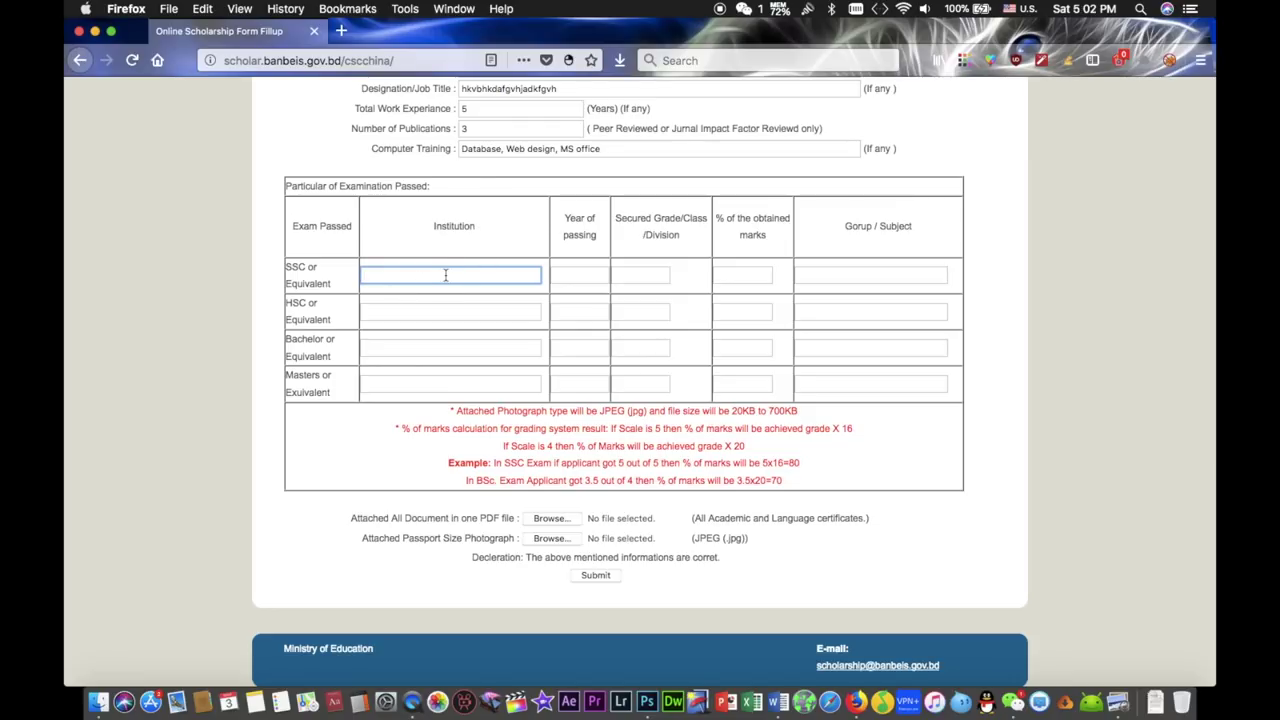
type("ldeal C")
type("ollege")
type("Dhanmo")
type("ndi")
left_click(578, 275)
type("2")
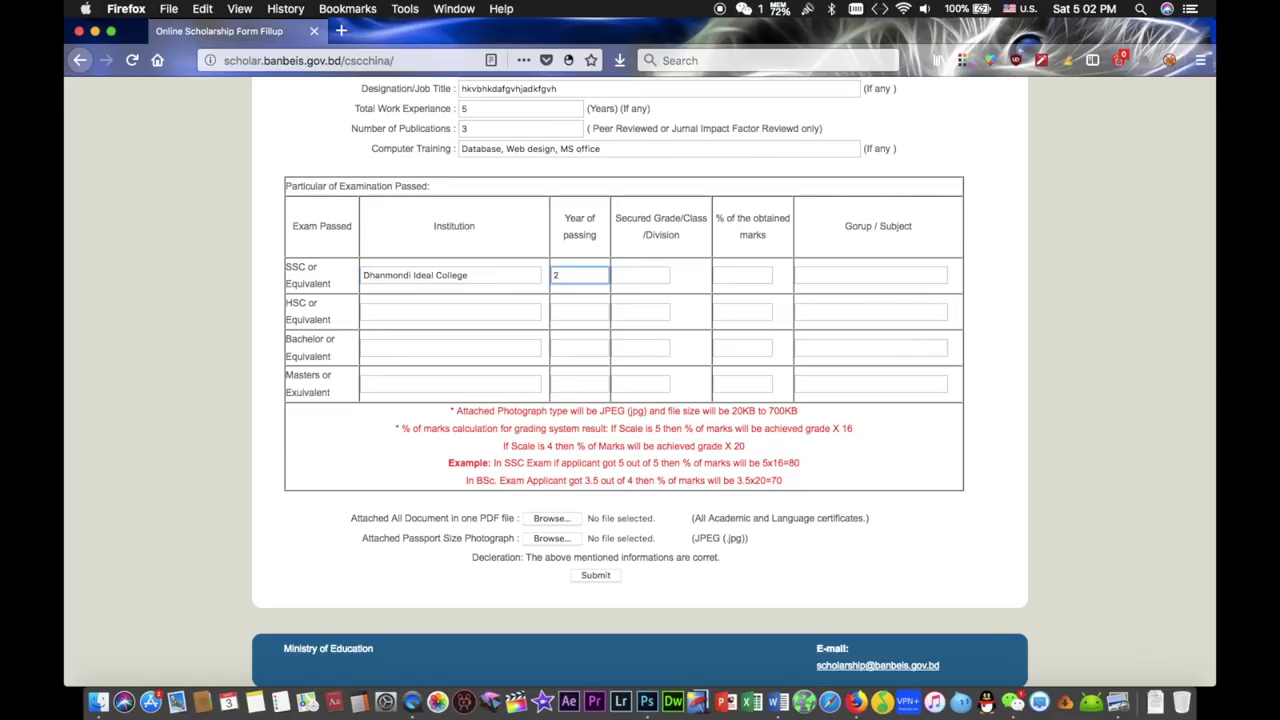
type("005")
left_click(643, 275)
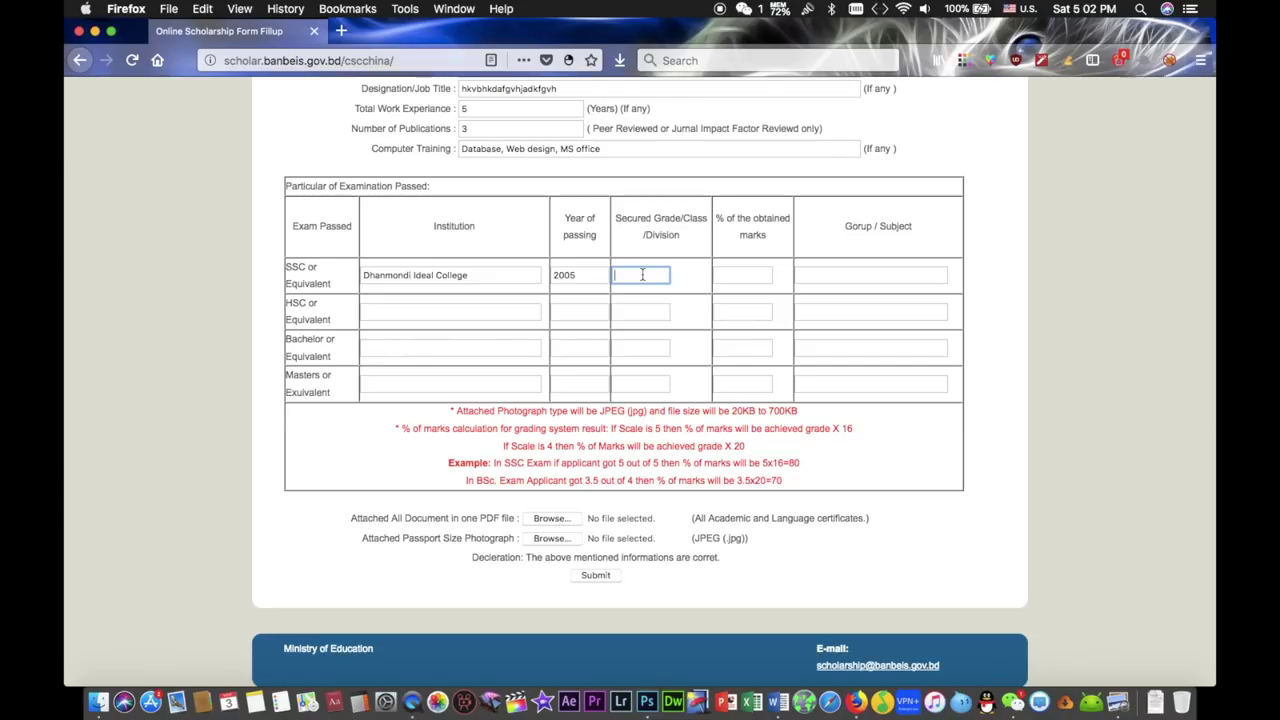
type("A+")
left_click_drag(450, 411, 836, 485)
left_click(813, 461)
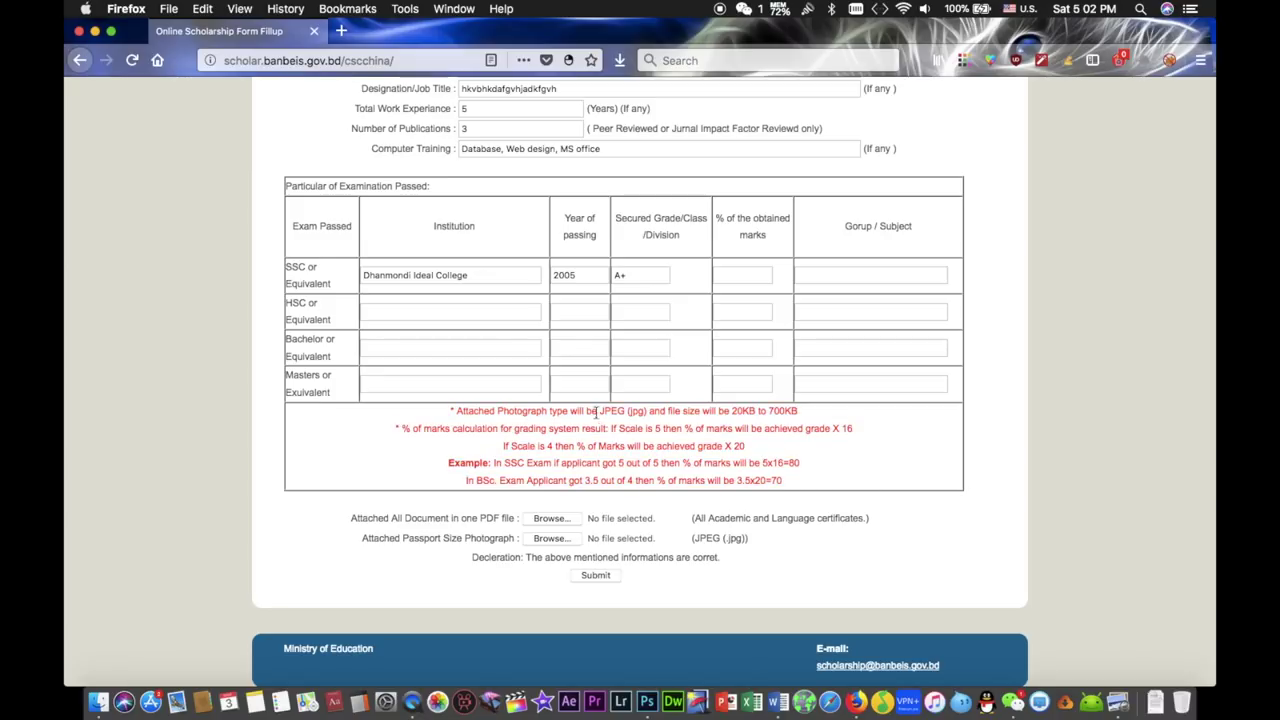